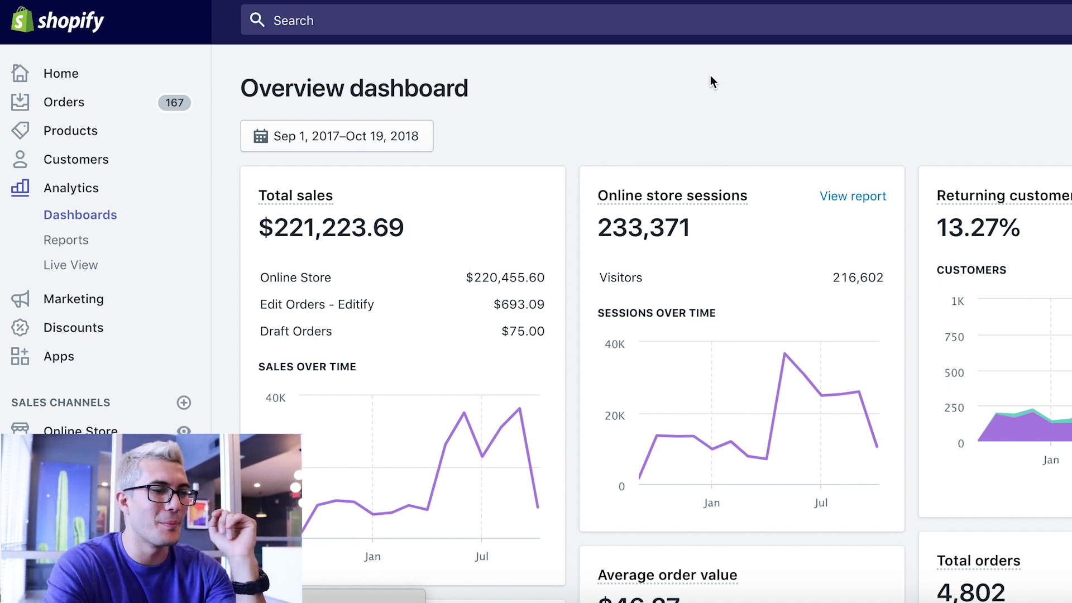
- Review the dashboard cards, then open the date range picker (Custom, 2017-09-01 to 2018-10-19)
{"action": "scroll", "coordinate": [711, 76], "scroll_direction": "down", "scroll_amount": 3}
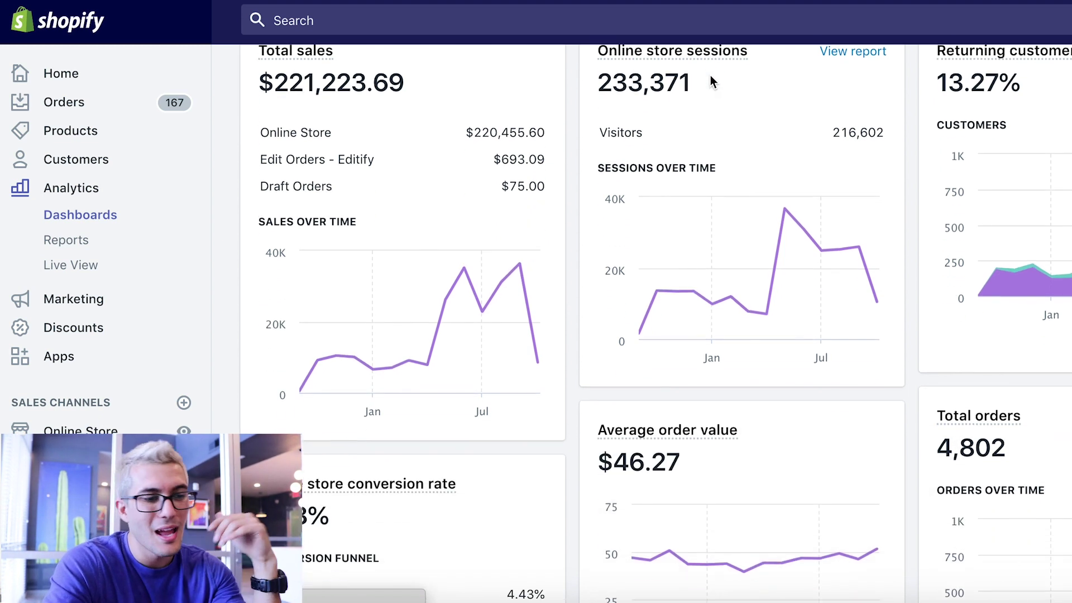
{"action": "scroll", "coordinate": [710, 77], "scroll_direction": "down", "scroll_amount": 1}
{"action": "scroll", "coordinate": [710, 77], "scroll_direction": "down", "scroll_amount": 1}
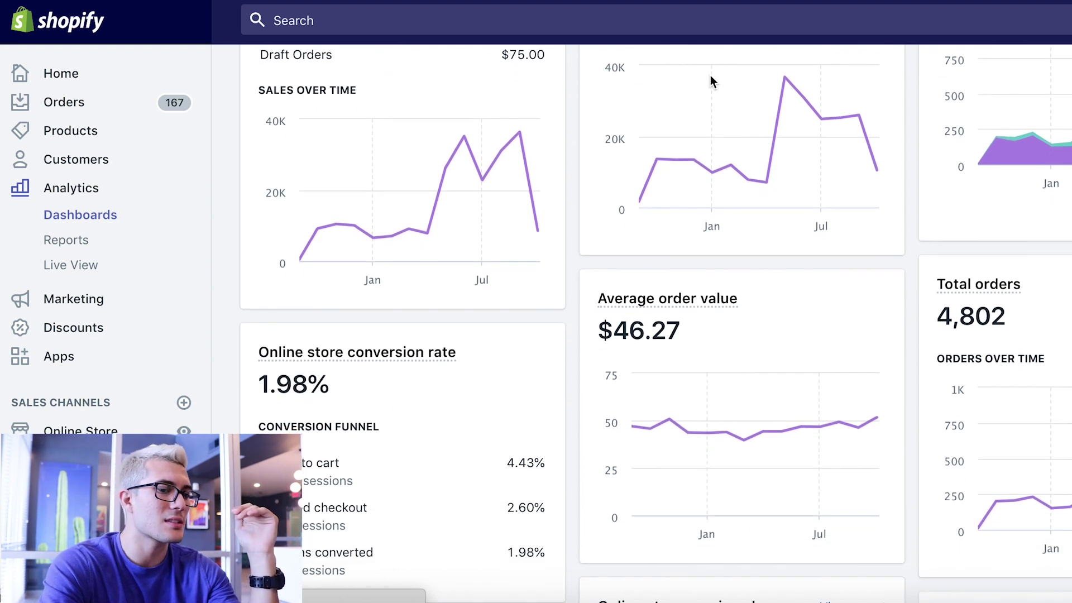
{"action": "scroll", "coordinate": [710, 81], "scroll_direction": "down", "scroll_amount": 1}
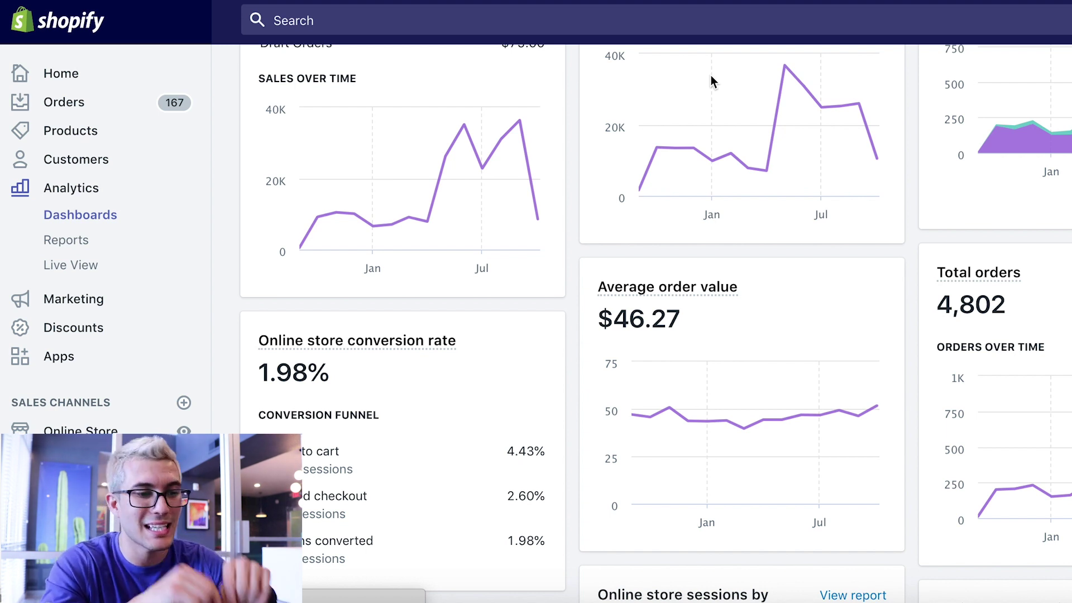
{"action": "scroll", "coordinate": [711, 75], "scroll_direction": "up", "scroll_amount": 5}
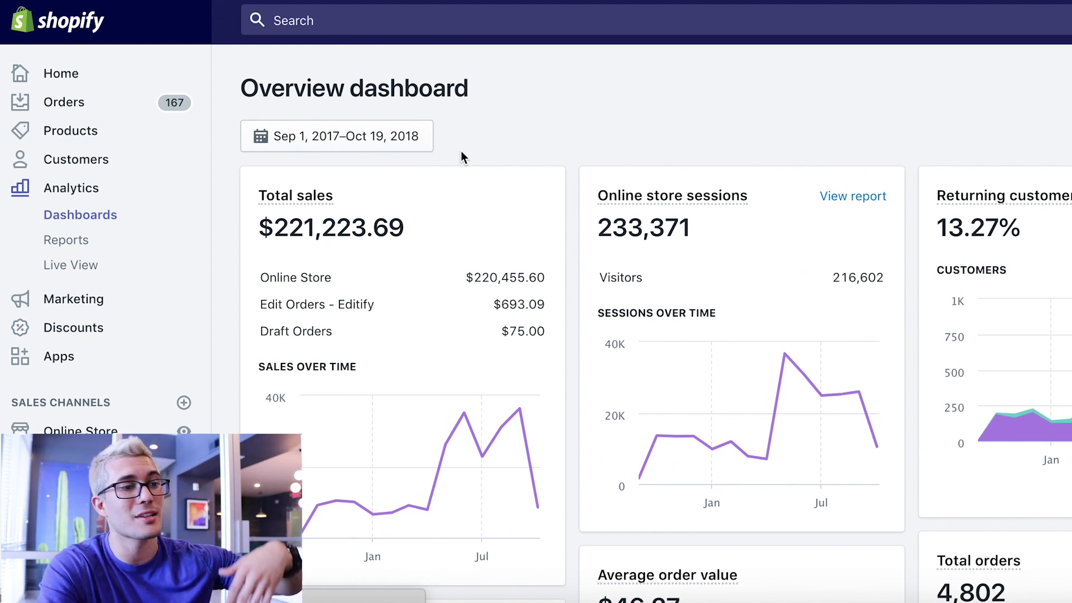
{"action": "left_click", "coordinate": [361, 137]}
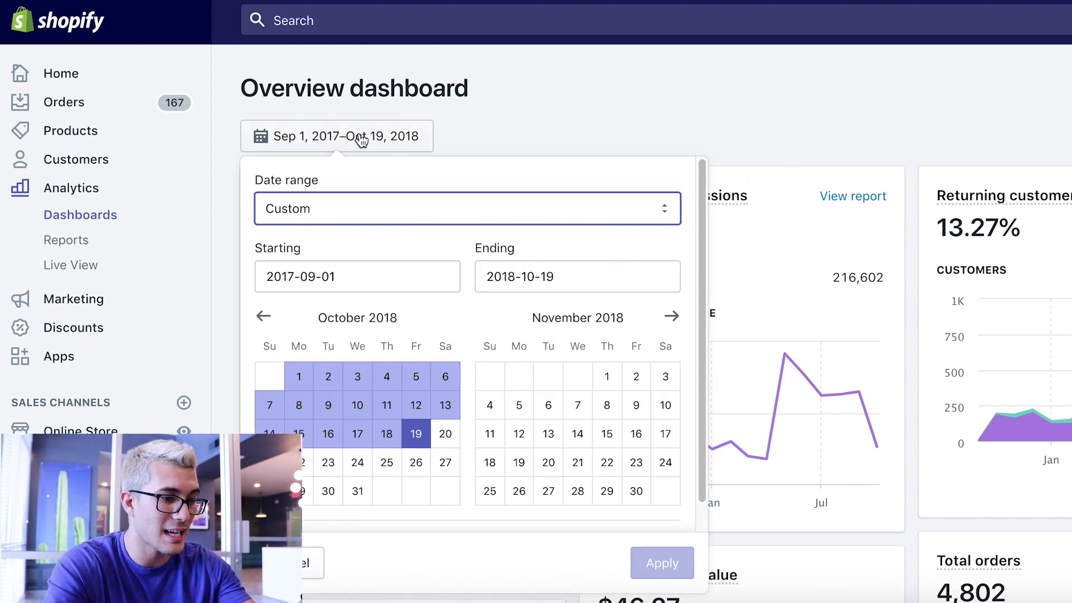
- Apply the 'Last 90 days' preset date range to the overview dashboard
{"action": "left_click", "coordinate": [369, 205]}
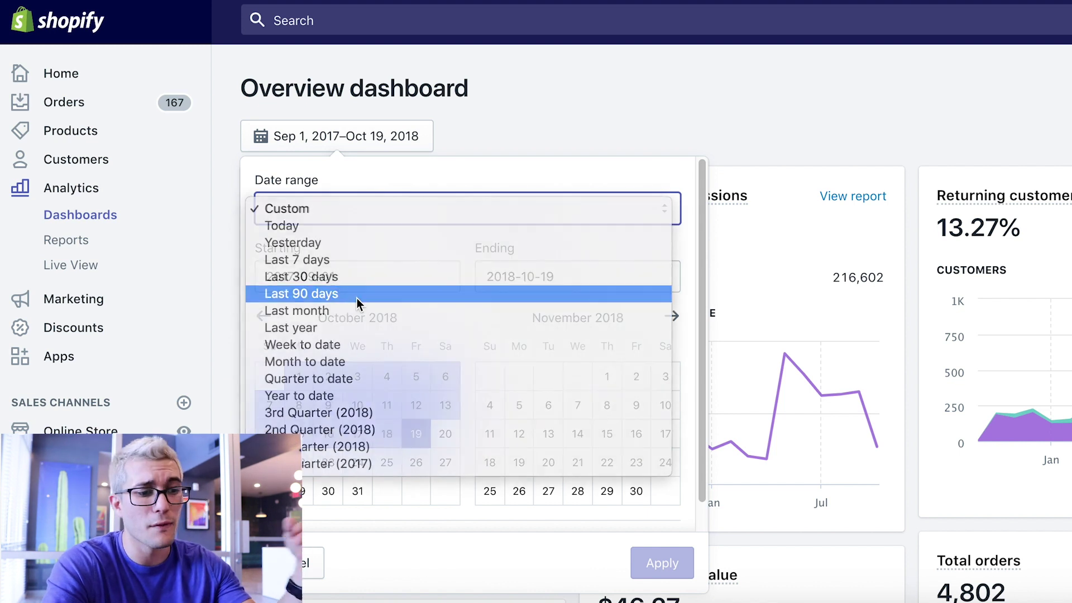
{"action": "left_click", "coordinate": [357, 295]}
{"action": "left_click", "coordinate": [670, 564]}
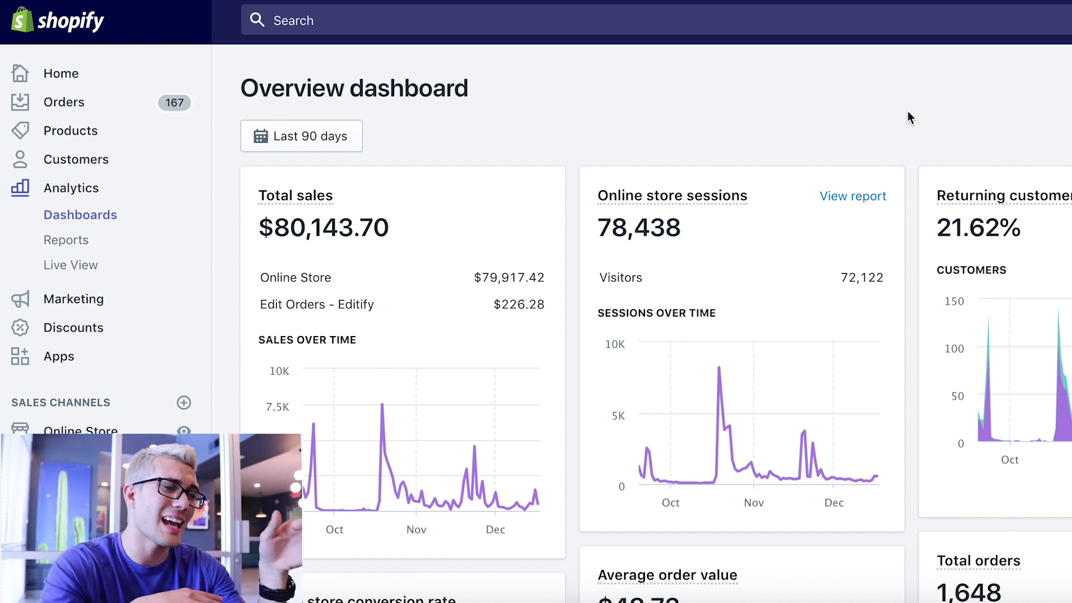
{"action": "scroll", "coordinate": [909, 115], "scroll_direction": "down", "scroll_amount": 4}
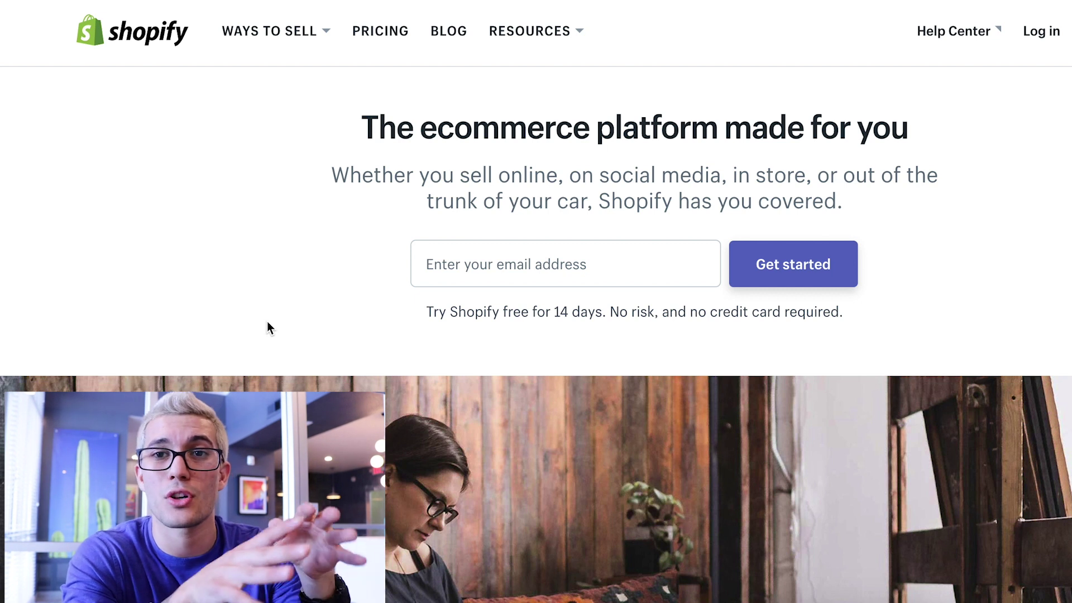
- Sign up for the free trial with an email, a password and store name 'matttest-theme'
{"action": "left_click", "coordinate": [495, 268]}
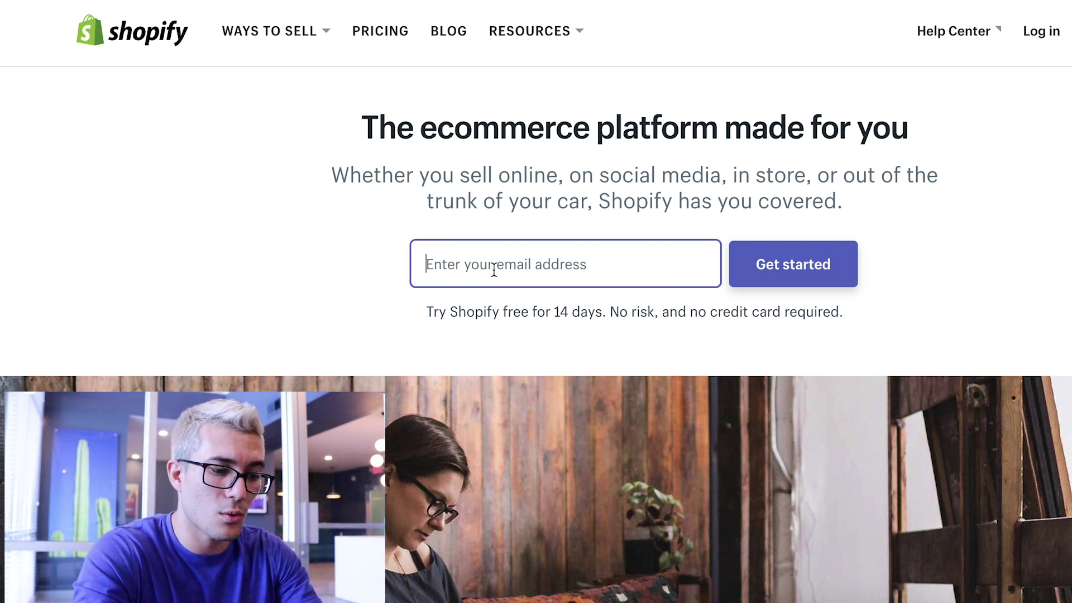
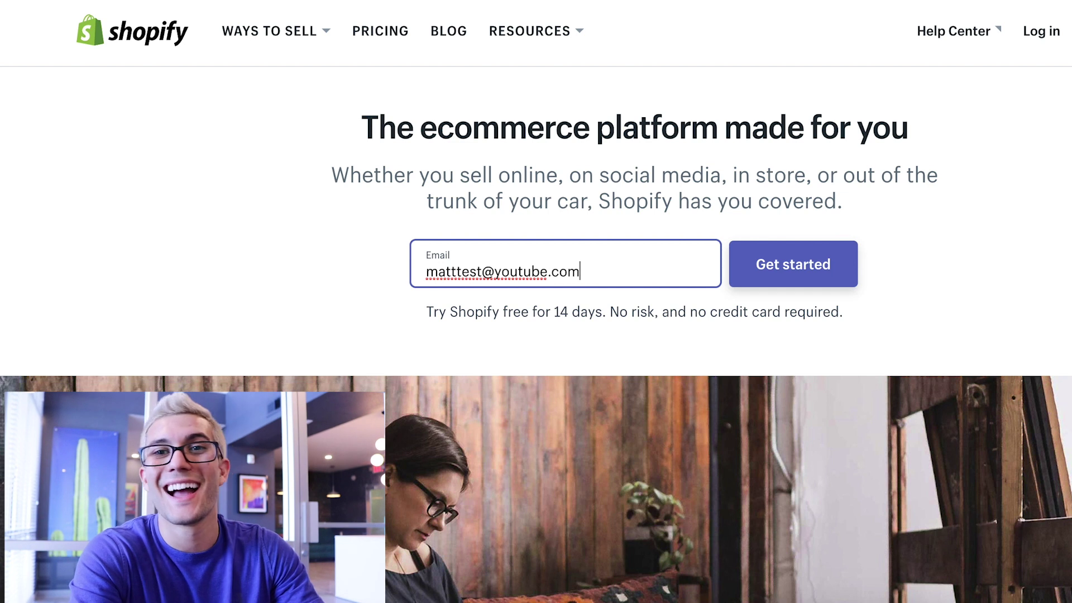
{"action": "key", "text": "Return"}
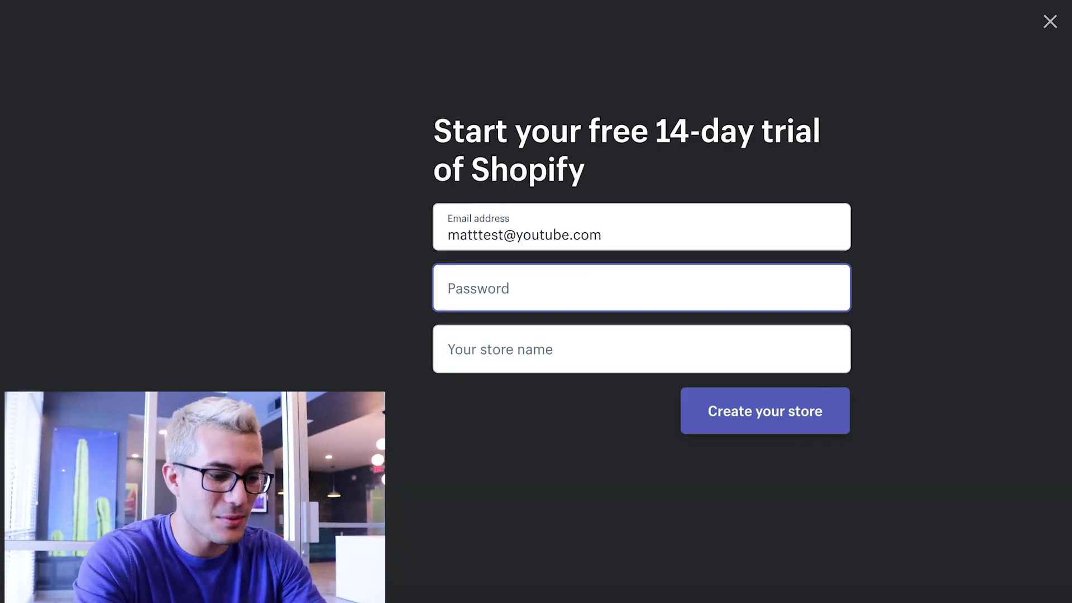
{"action": "type", "text": "•••••••"}
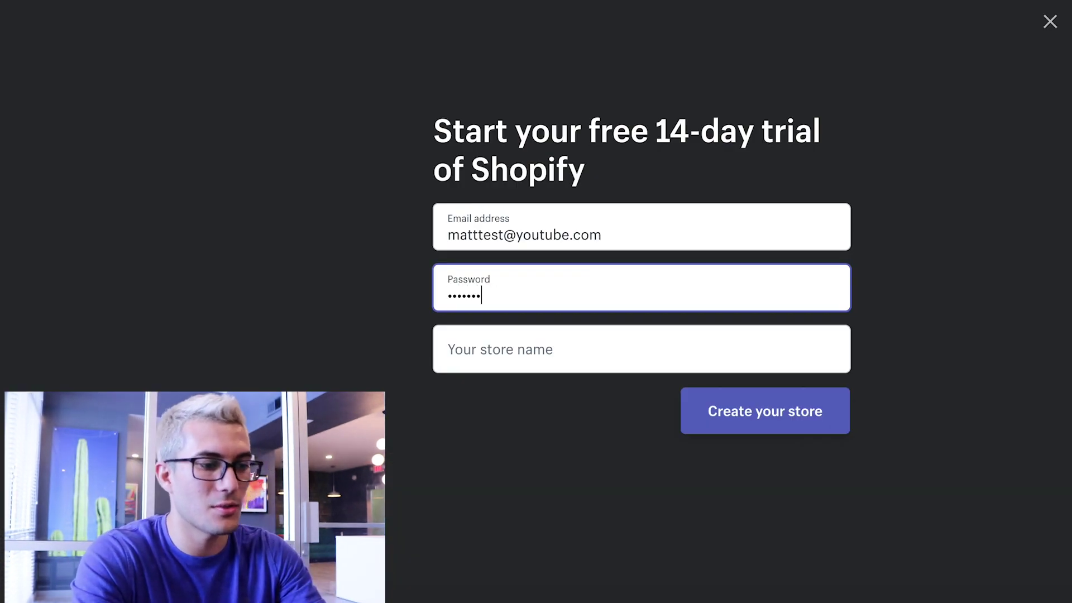
{"action": "left_click", "coordinate": [449, 349]}
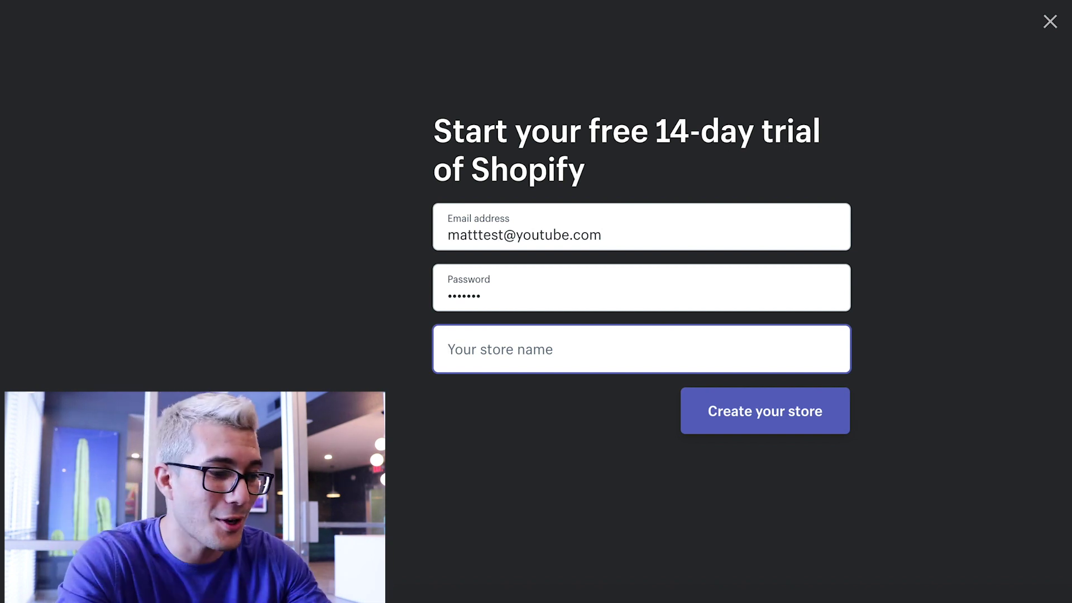
{"action": "type", "text": "matt"}
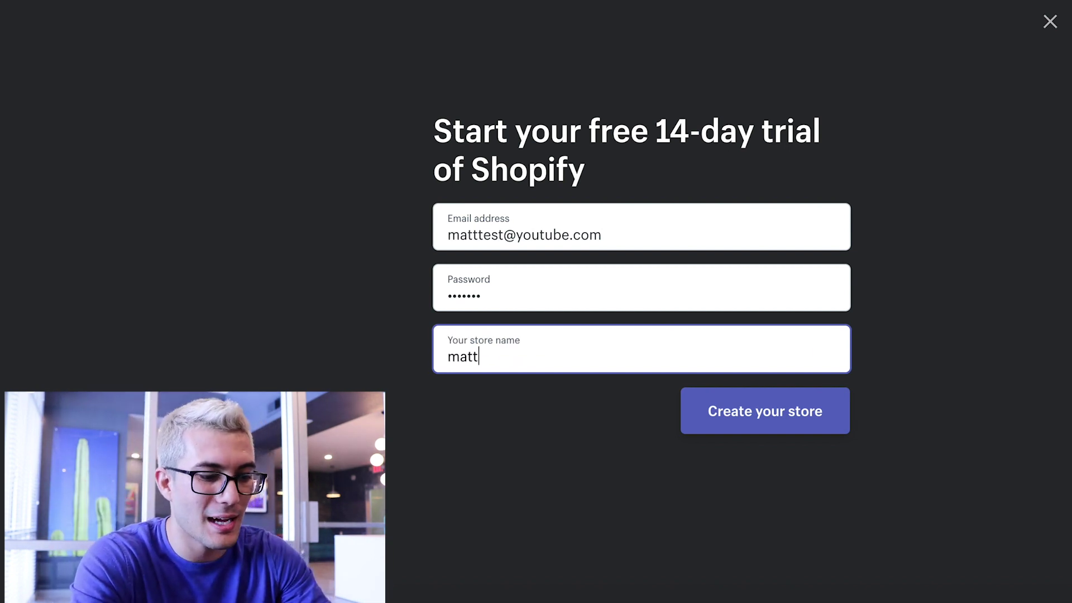
{"action": "type", "text": "test-theme"}
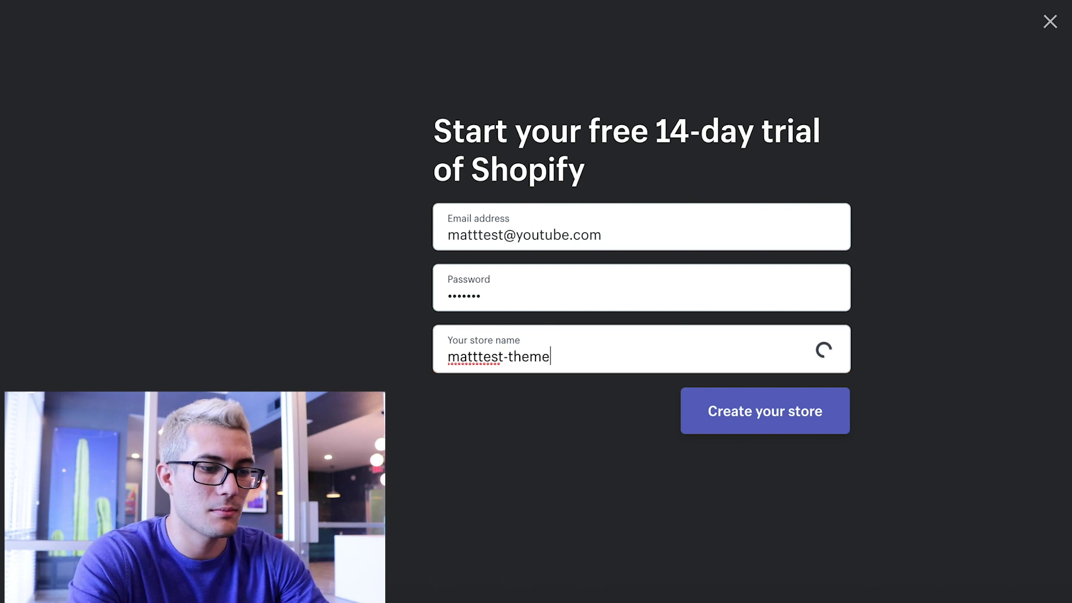
{"action": "key", "text": "Return"}
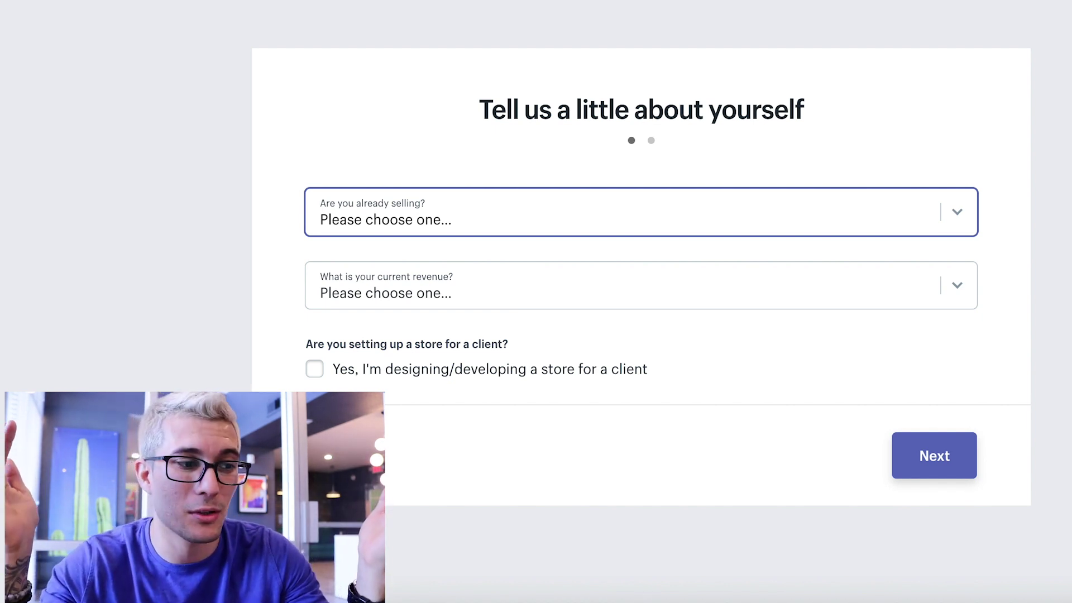
- Answer 'I'm not selling products yet' and '$1,000,000 USD+' revenue, then review the address form
{"action": "left_click", "coordinate": [473, 212]}
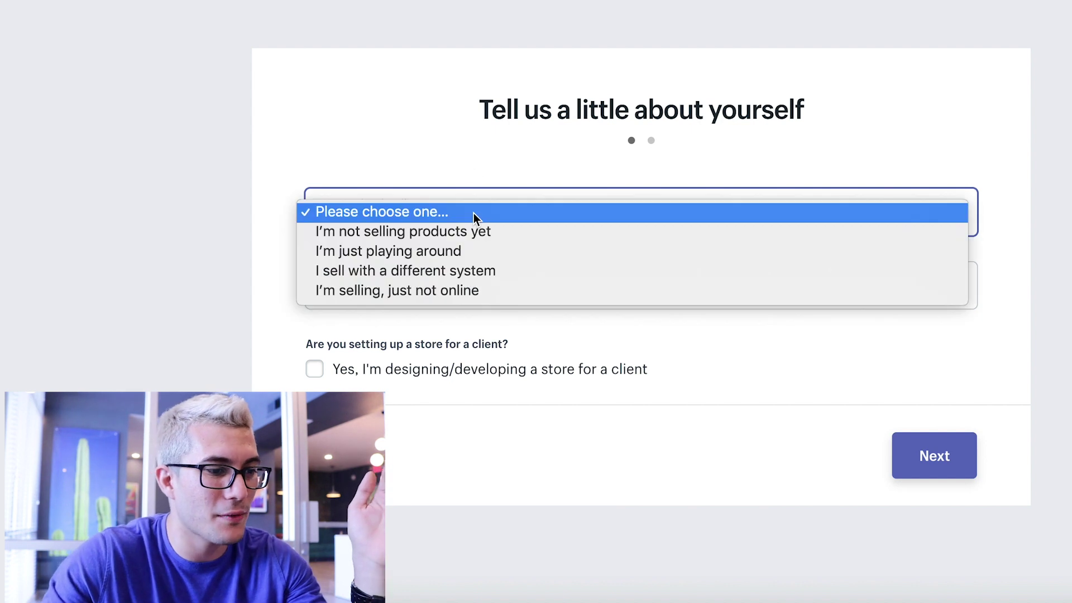
{"action": "left_click", "coordinate": [433, 234]}
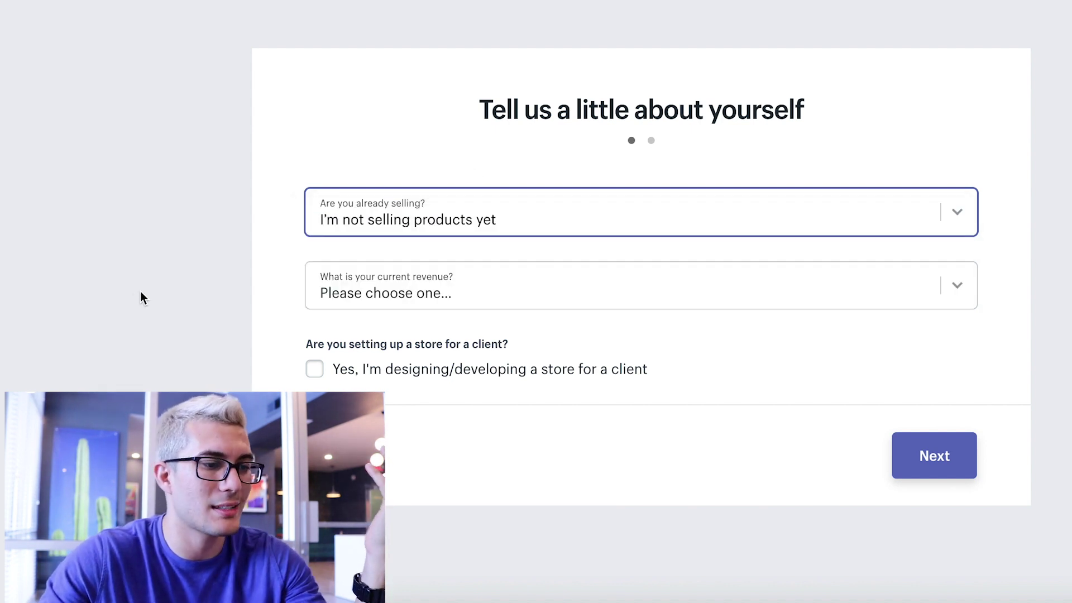
{"action": "left_click", "coordinate": [370, 286]}
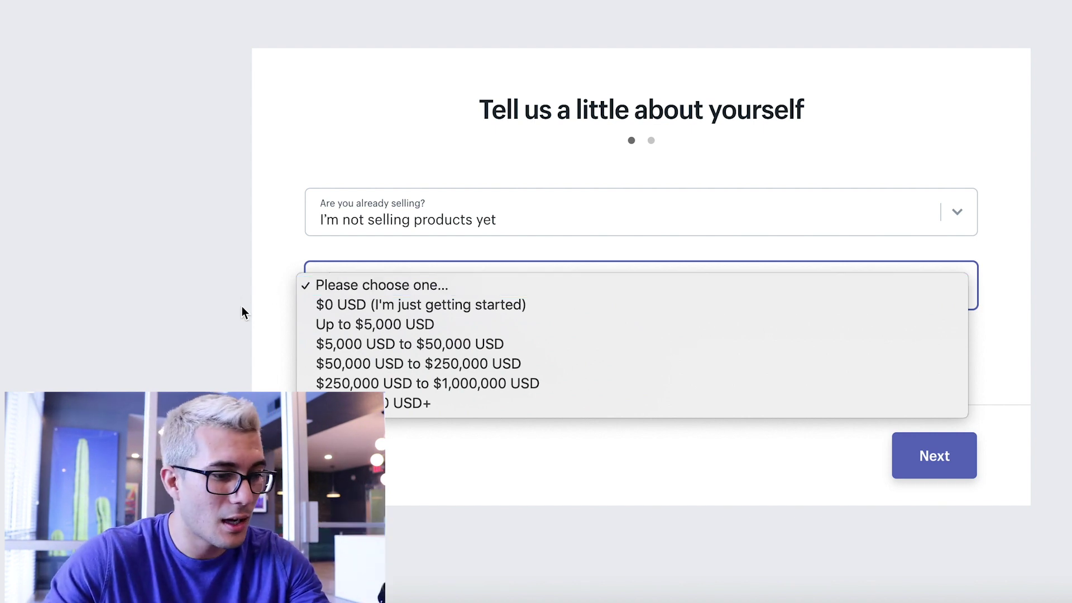
{"action": "left_click", "coordinate": [346, 403]}
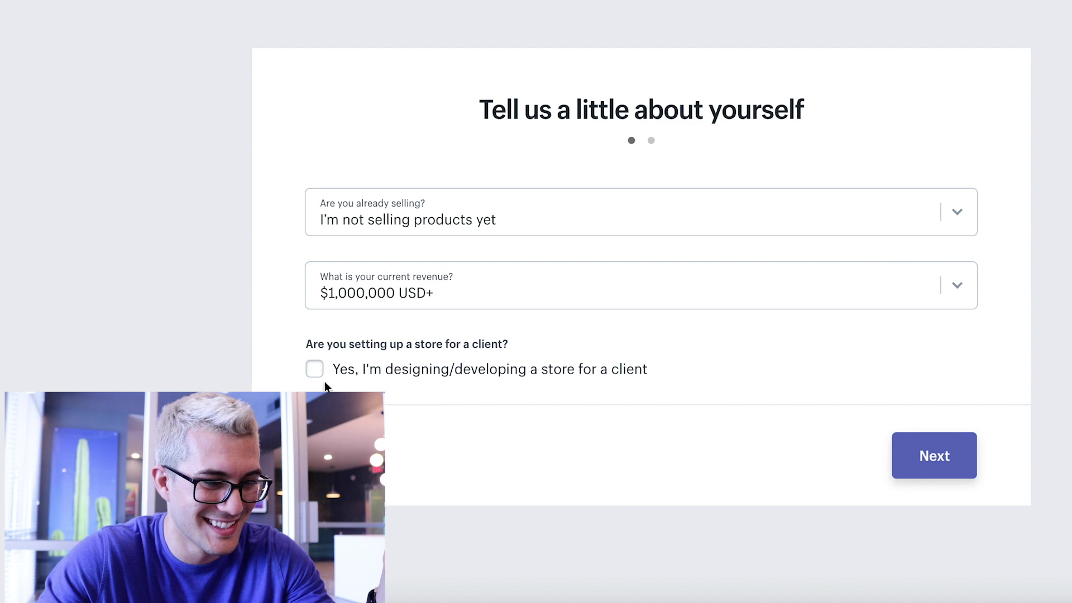
{"action": "left_click", "coordinate": [959, 459]}
{"action": "scroll", "coordinate": [635, 302], "scroll_direction": "down", "scroll_amount": 6}
{"action": "scroll", "coordinate": [635, 302], "scroll_direction": "down", "scroll_amount": 1}
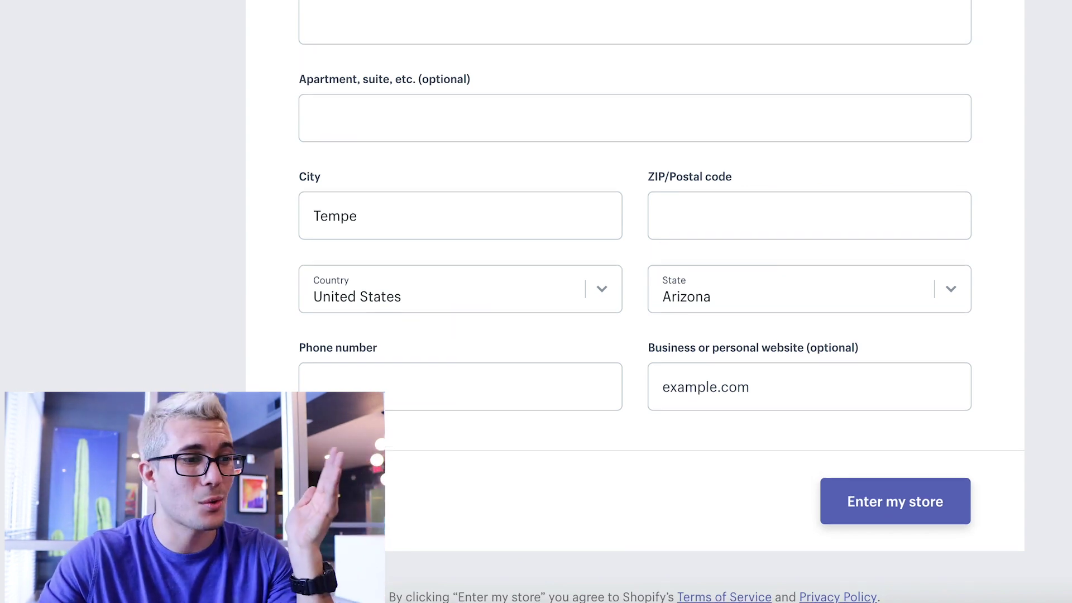
{"action": "scroll", "coordinate": [635, 302], "scroll_direction": "up", "scroll_amount": 1}
{"action": "scroll", "coordinate": [635, 302], "scroll_direction": "down", "scroll_amount": 2}
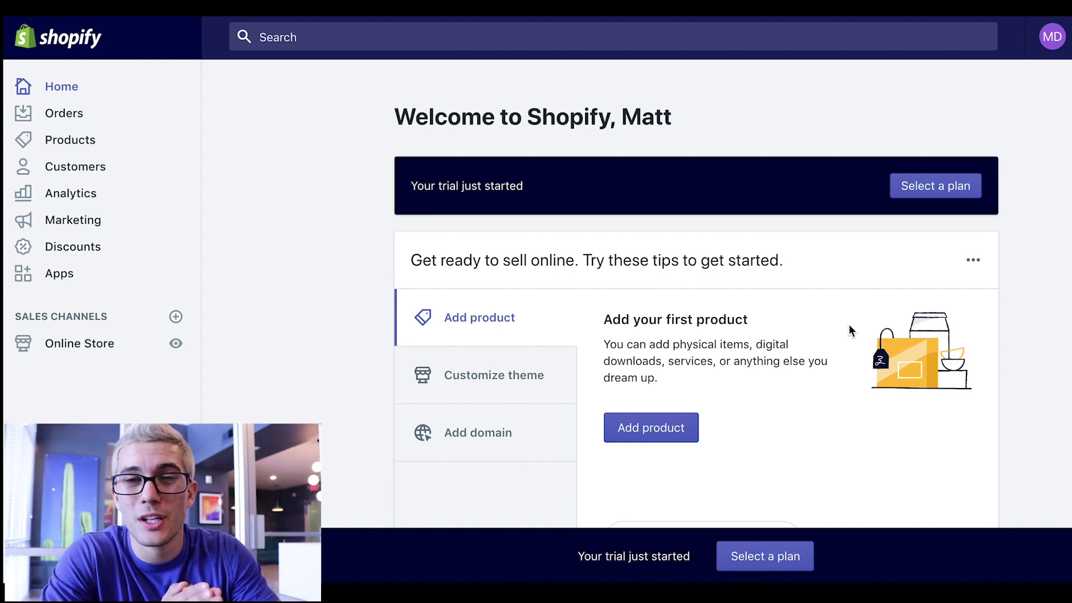
- Go to Online Store's themes and open the Explore free themes gallery
{"action": "left_click", "coordinate": [68, 347]}
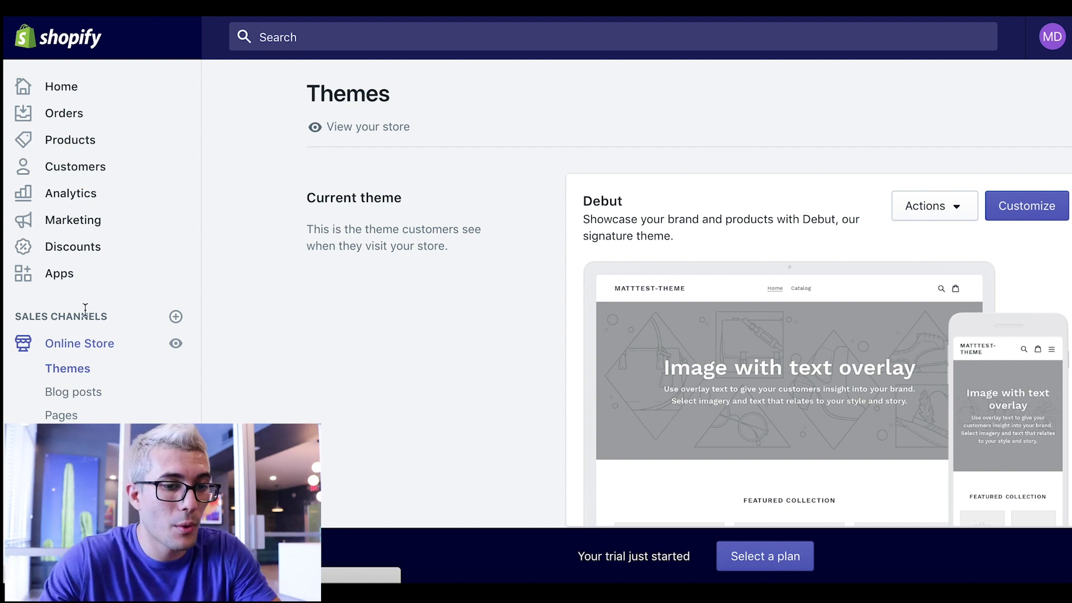
{"action": "scroll", "coordinate": [518, 274], "scroll_direction": "down", "scroll_amount": 5}
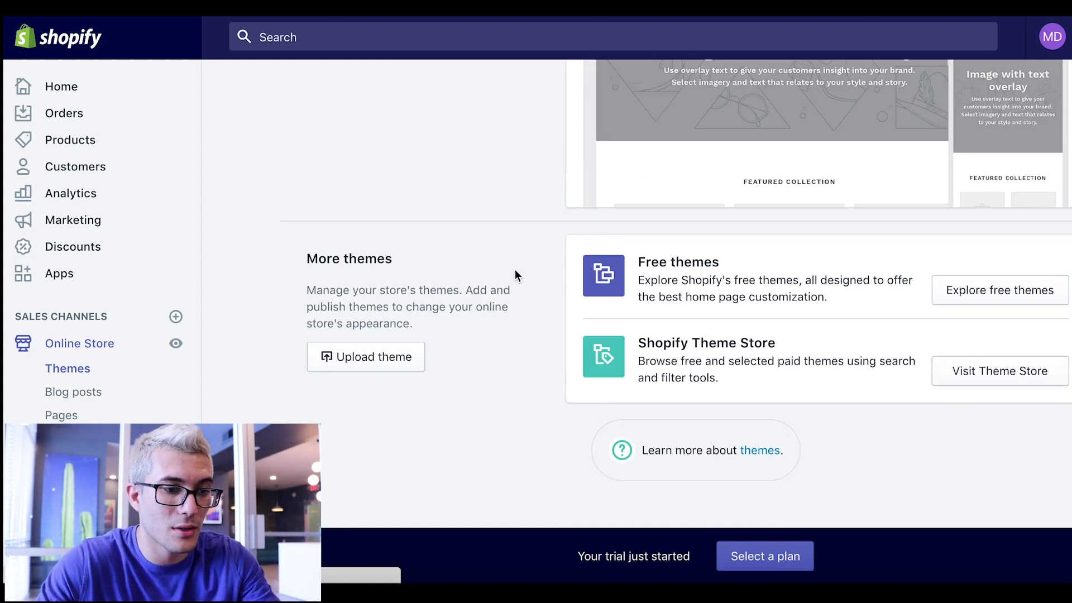
{"action": "scroll", "coordinate": [516, 270], "scroll_direction": "up", "scroll_amount": 1}
{"action": "left_click", "coordinate": [1021, 328]}
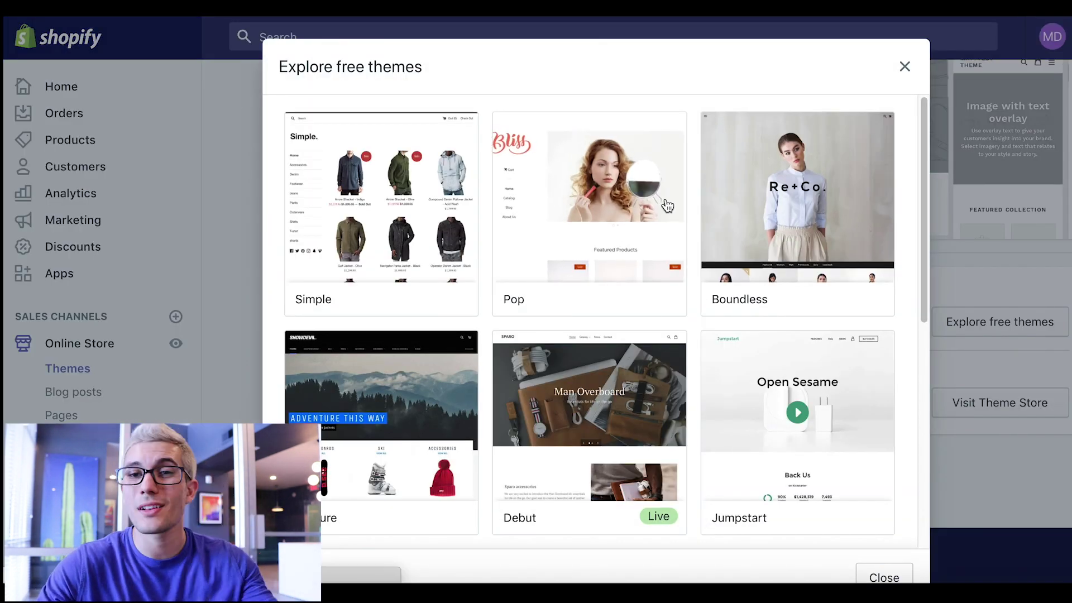
- Browse the free themes gallery and open the Venture theme's detail page
{"action": "scroll", "coordinate": [665, 205], "scroll_direction": "down", "scroll_amount": 1}
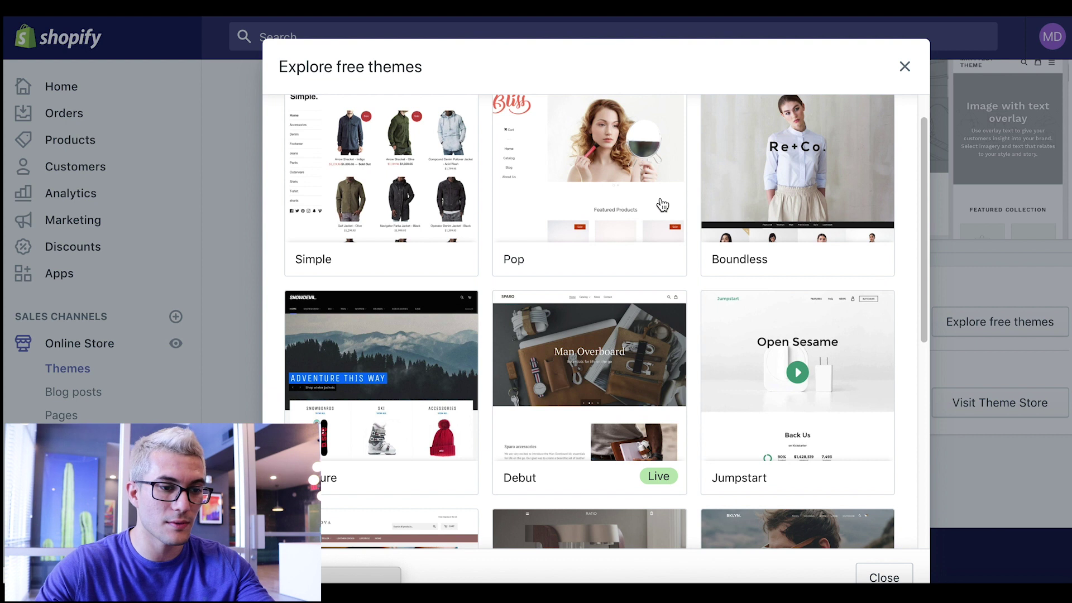
{"action": "scroll", "coordinate": [662, 206], "scroll_direction": "down", "scroll_amount": 1}
{"action": "scroll", "coordinate": [643, 232], "scroll_direction": "down", "scroll_amount": 2}
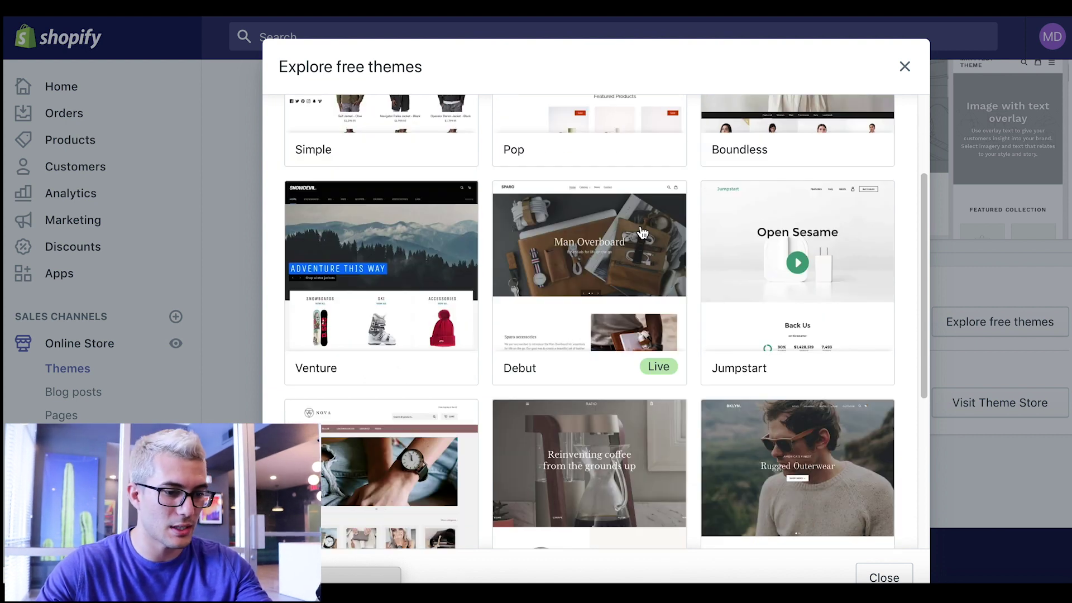
{"action": "scroll", "coordinate": [643, 234], "scroll_direction": "down", "scroll_amount": 2}
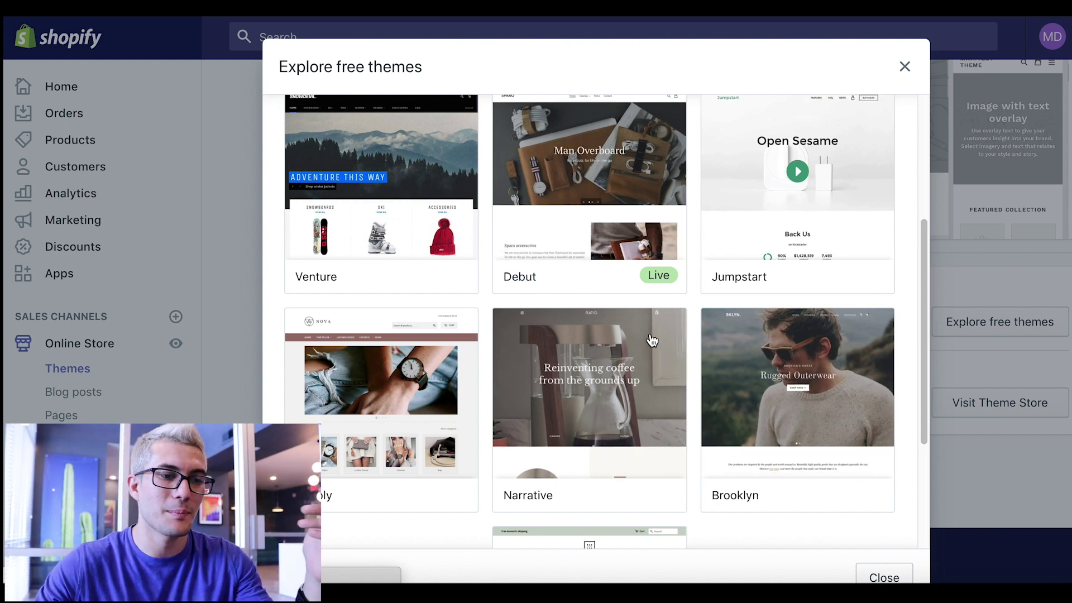
{"action": "scroll", "coordinate": [749, 271], "scroll_direction": "up", "scroll_amount": 2}
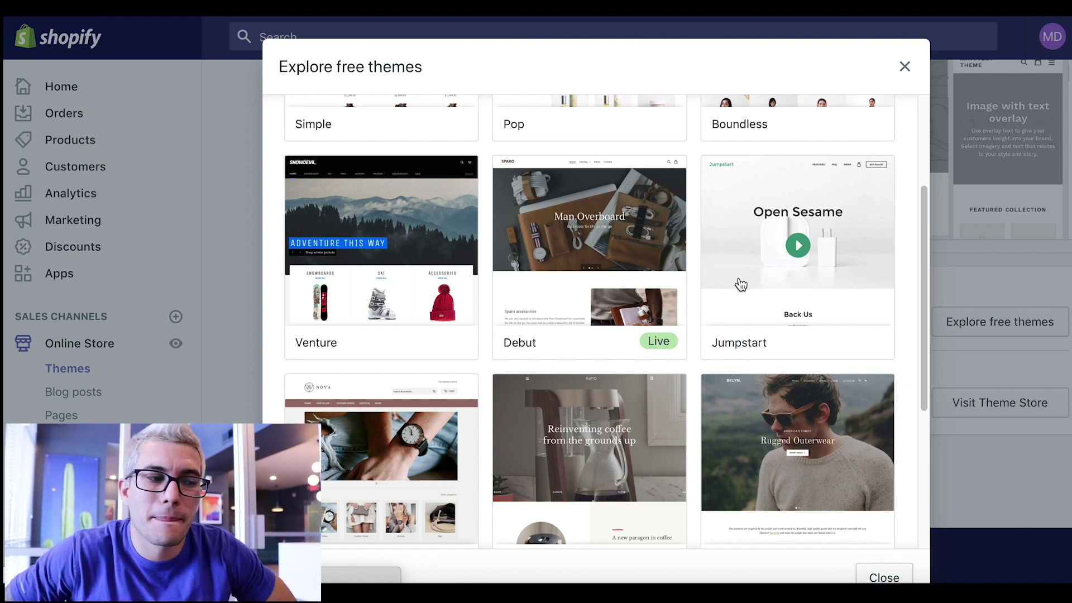
{"action": "left_click", "coordinate": [411, 208]}
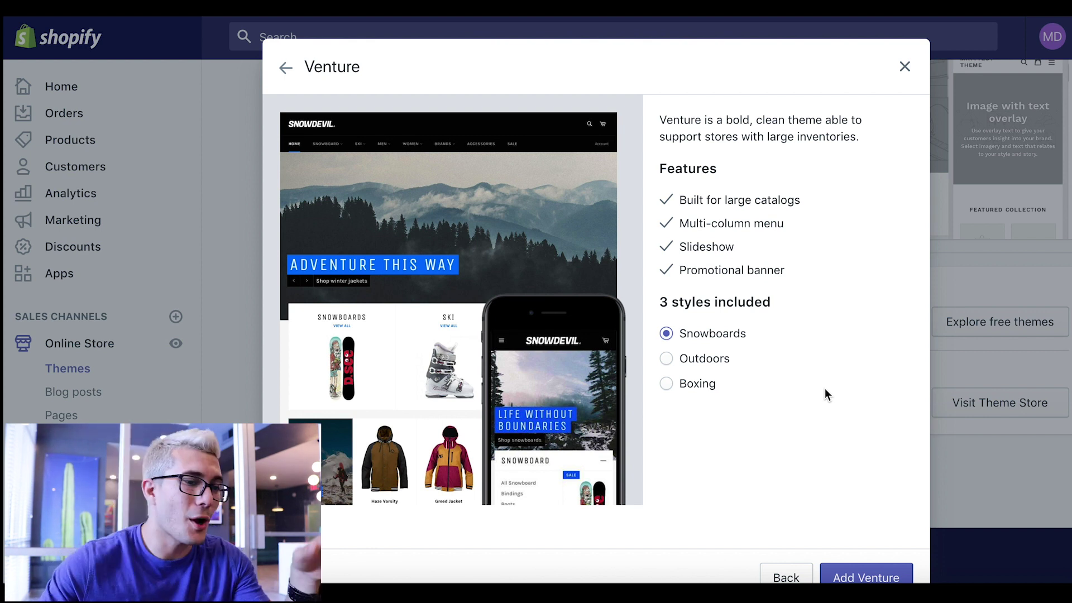
{"action": "left_click", "coordinate": [692, 360]}
{"action": "left_click", "coordinate": [693, 392]}
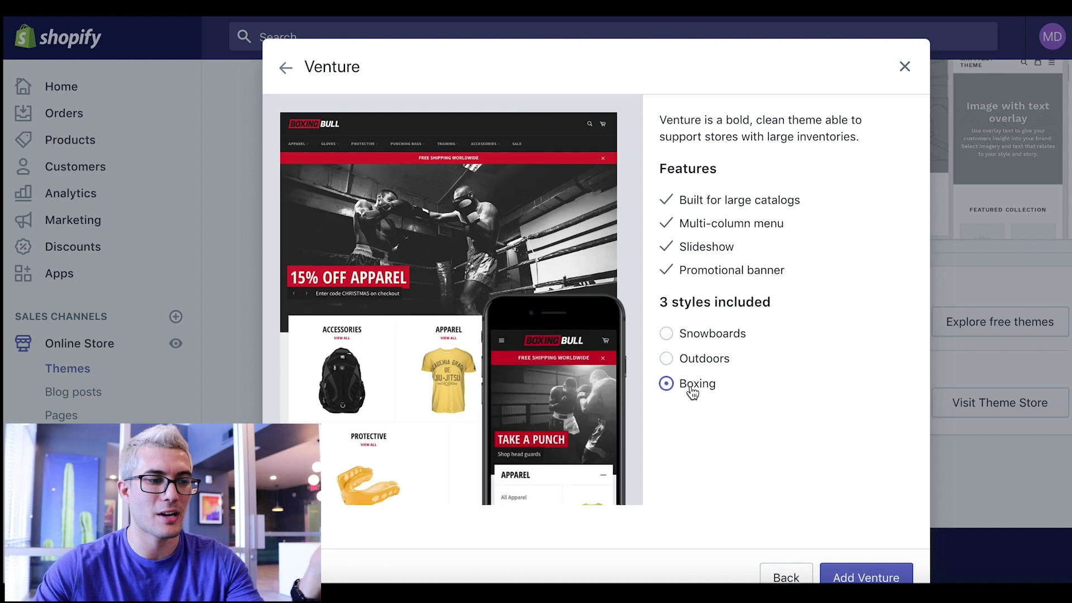
{"action": "left_click", "coordinate": [711, 358]}
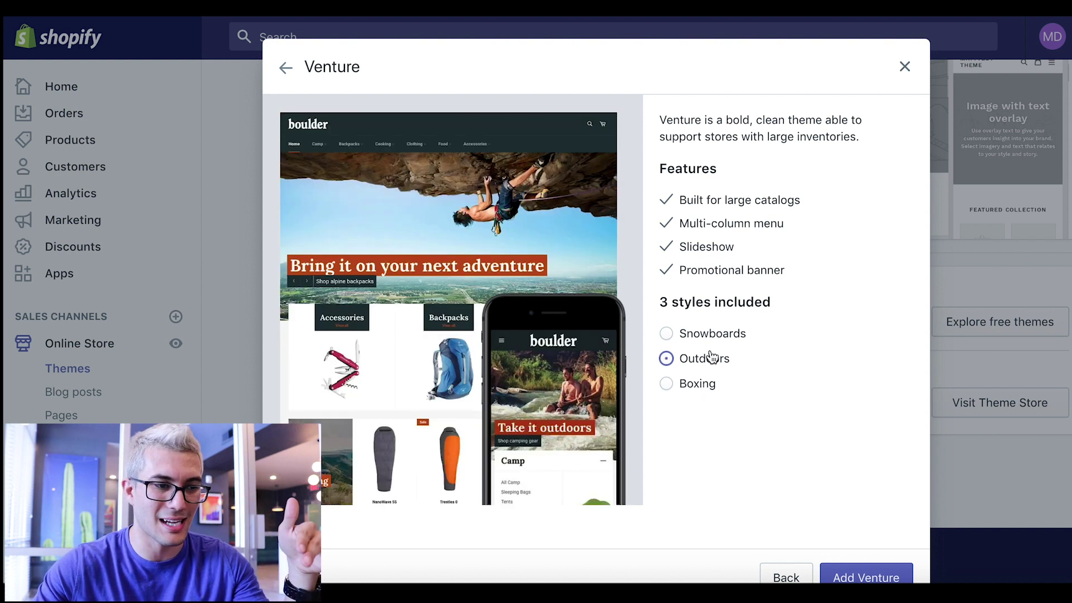
{"action": "left_click", "coordinate": [709, 333]}
{"action": "left_click", "coordinate": [702, 389]}
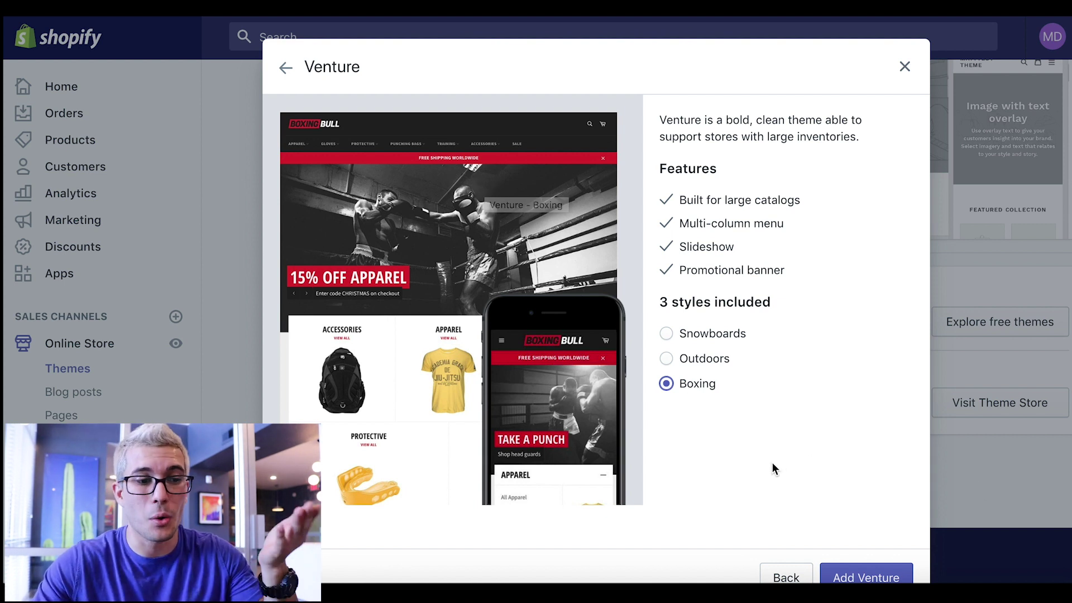
{"action": "left_click", "coordinate": [698, 339]}
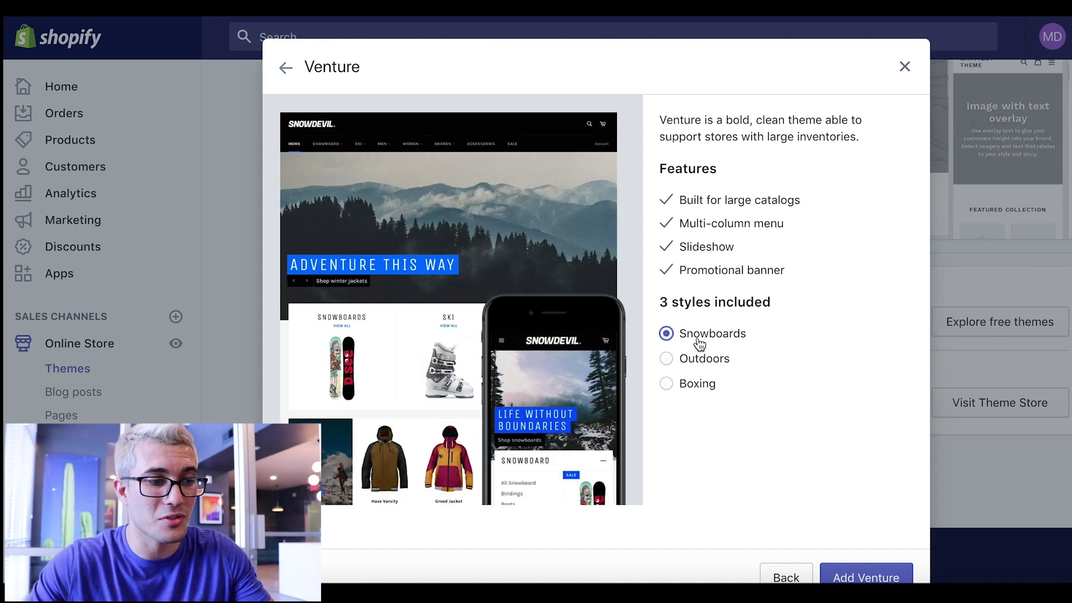
{"action": "left_click", "coordinate": [699, 391]}
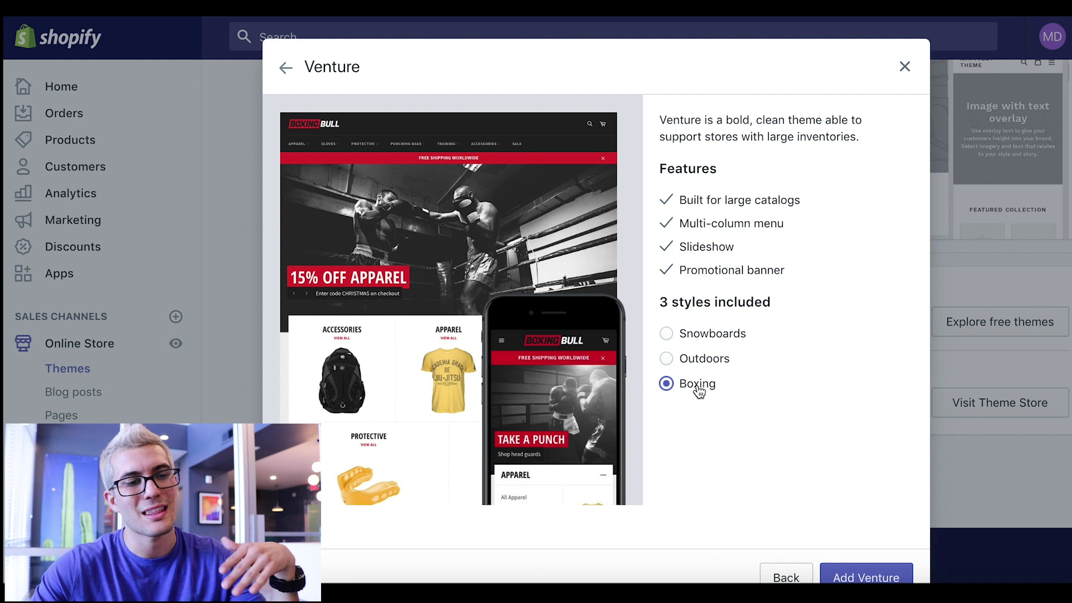
{"action": "left_click", "coordinate": [699, 362]}
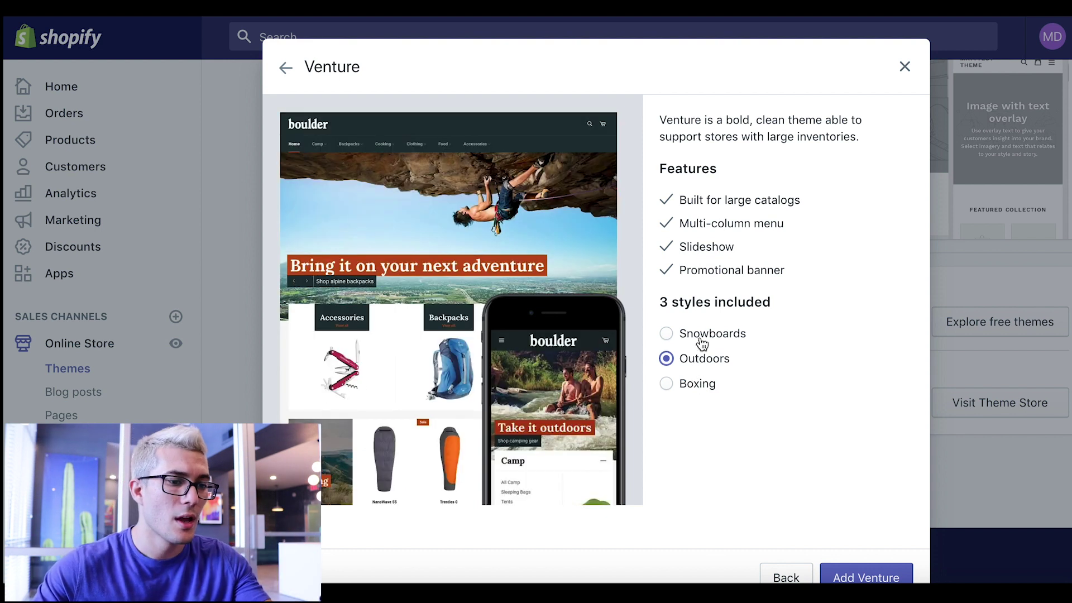
{"action": "left_click", "coordinate": [701, 334]}
{"action": "left_click", "coordinate": [701, 386]}
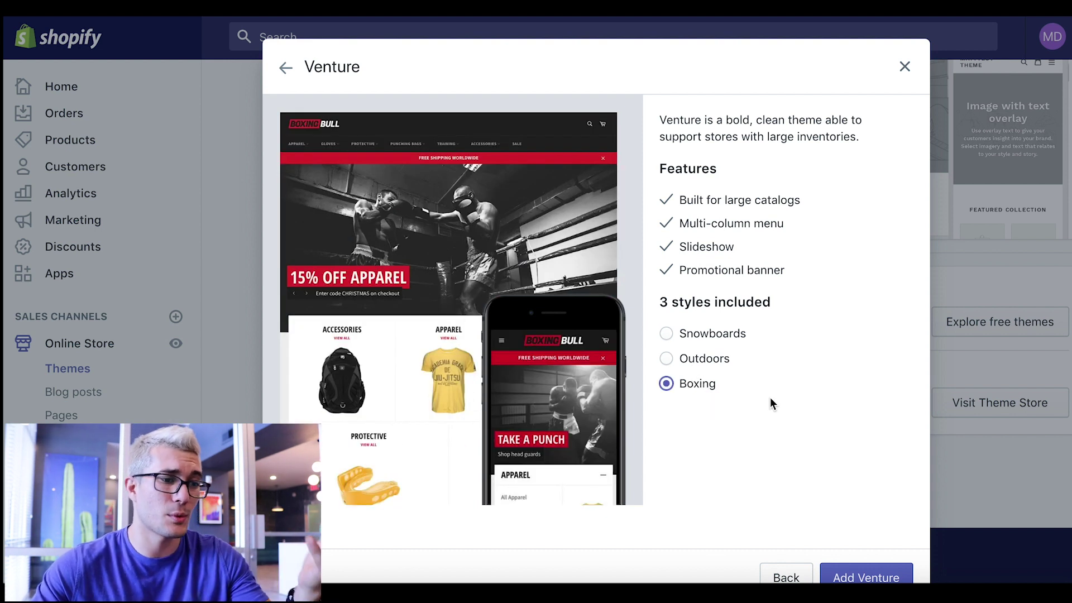
{"action": "left_click", "coordinate": [721, 363]}
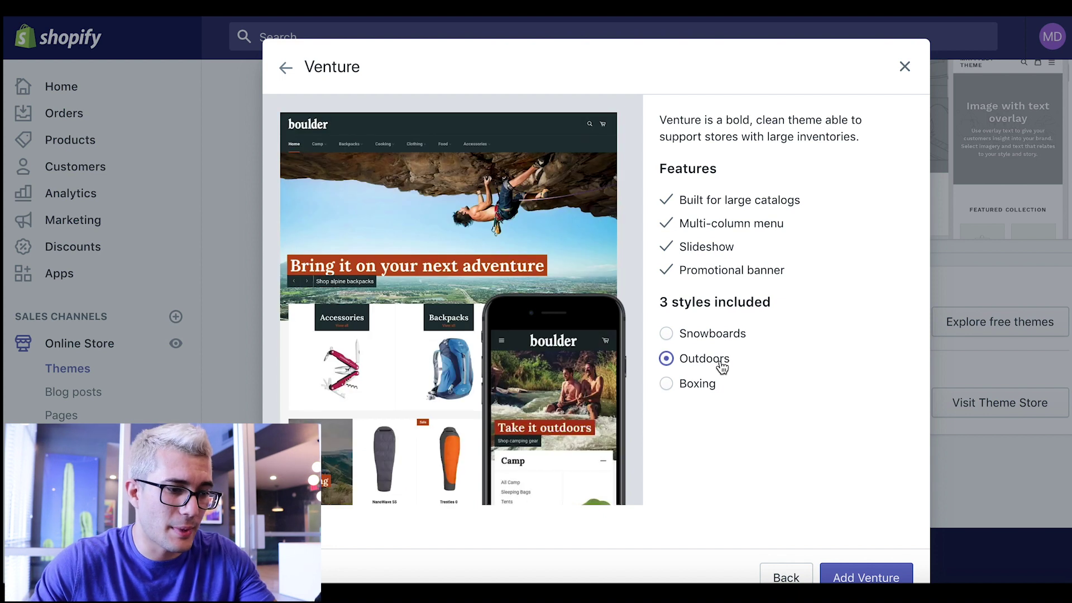
{"action": "left_click", "coordinate": [717, 334]}
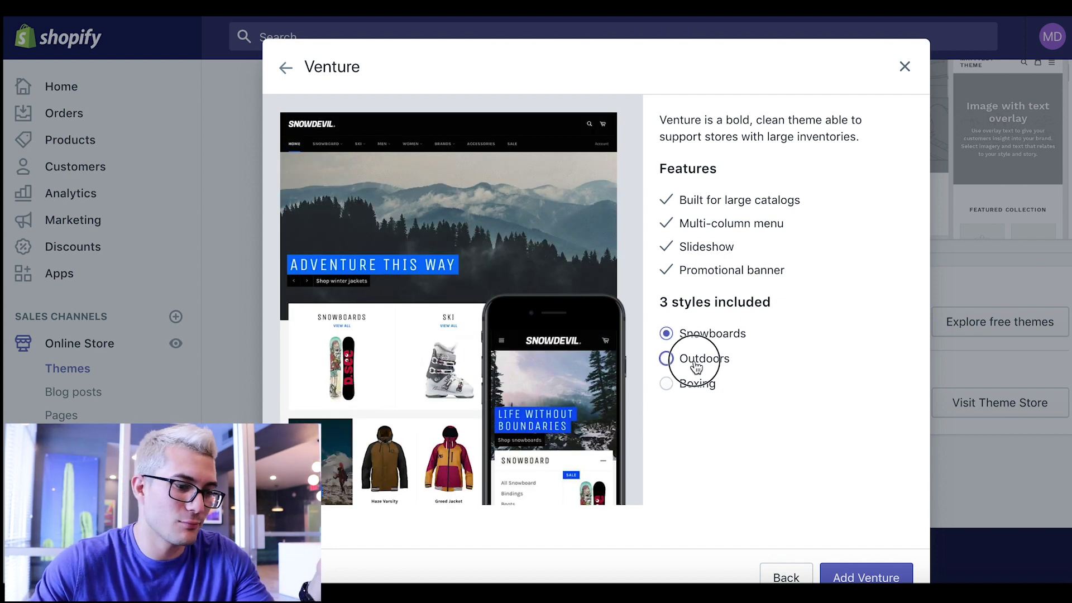
{"action": "left_click", "coordinate": [698, 359]}
{"action": "left_click", "coordinate": [696, 385]}
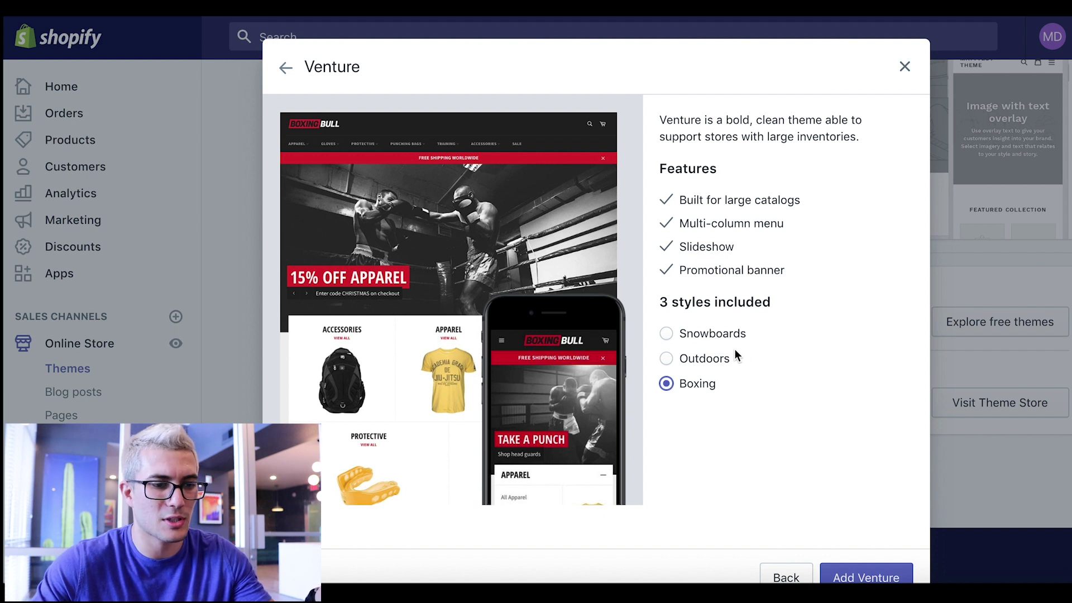
{"action": "left_click", "coordinate": [712, 335]}
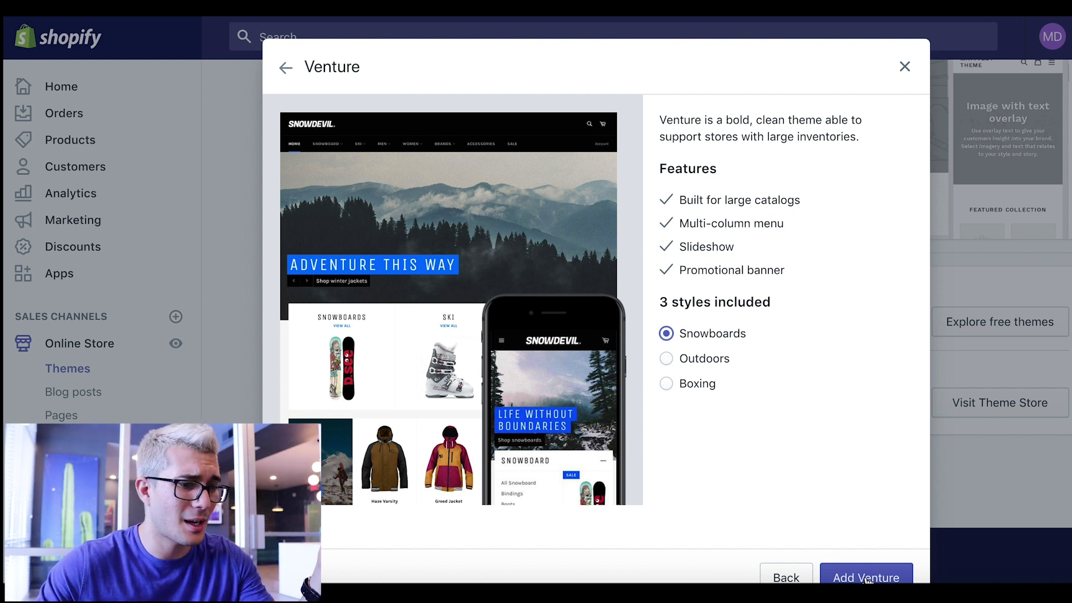
- Add Venture to the store's theme library and find it under More themes
{"action": "left_click", "coordinate": [868, 579]}
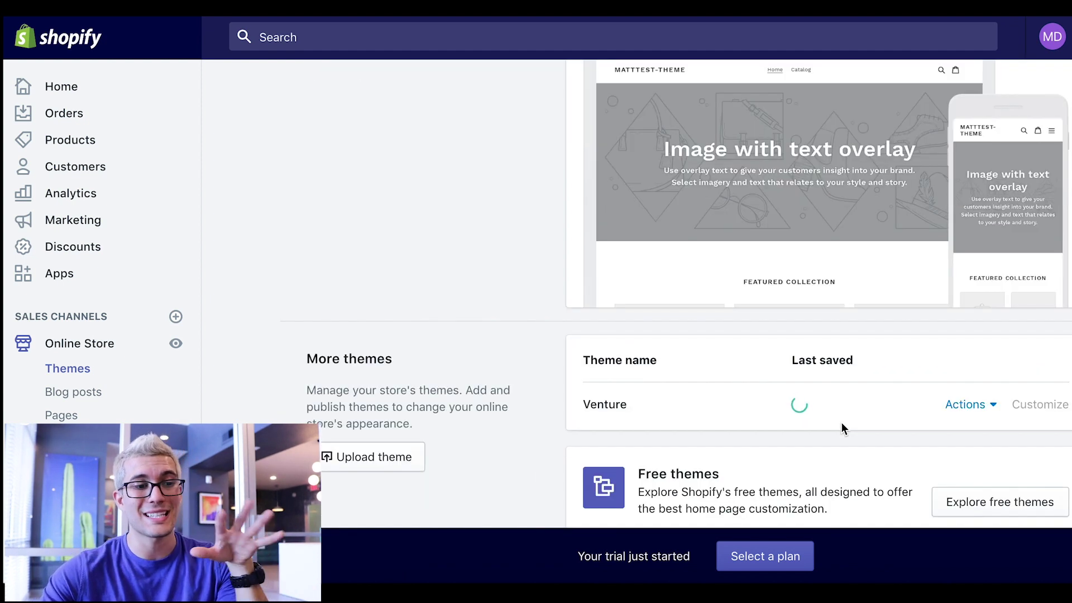
{"action": "scroll", "coordinate": [833, 438], "scroll_direction": "up", "scroll_amount": 2}
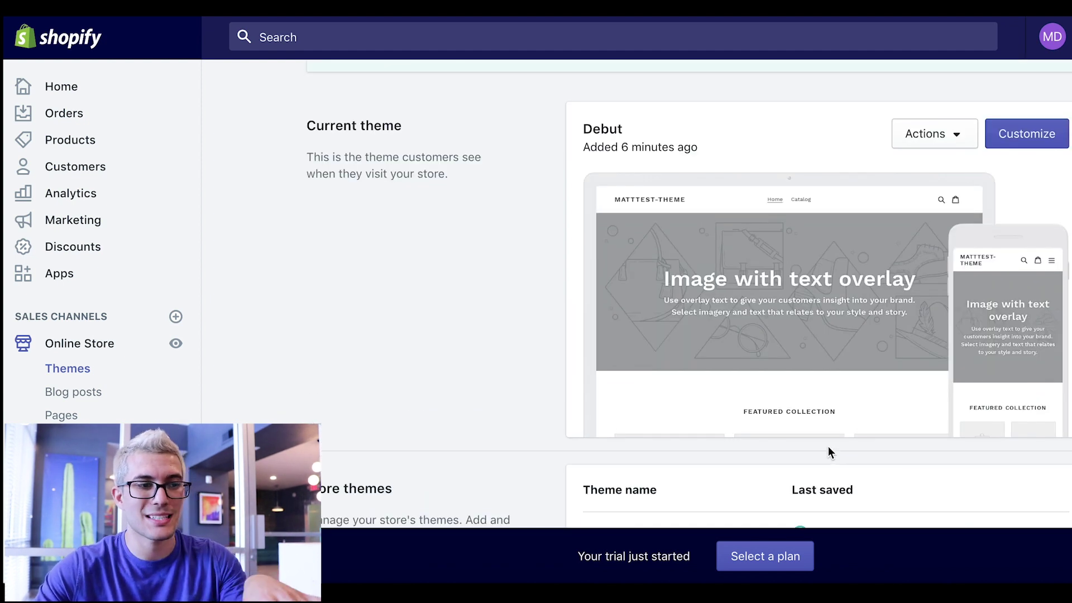
{"action": "scroll", "coordinate": [829, 450], "scroll_direction": "up", "scroll_amount": 1}
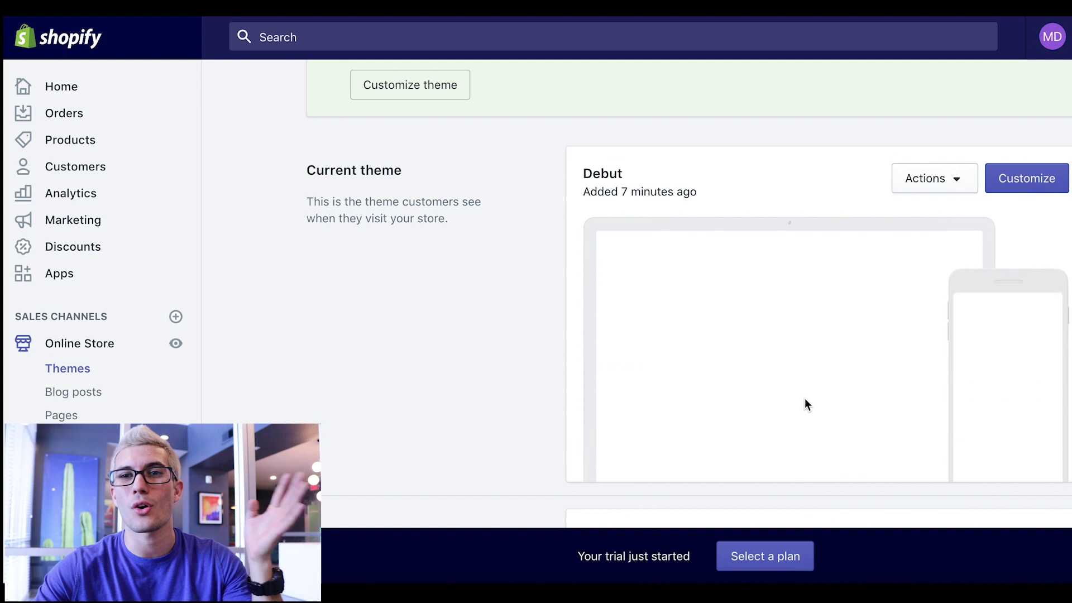
{"action": "scroll", "coordinate": [804, 391], "scroll_direction": "down", "scroll_amount": 3}
{"action": "scroll", "coordinate": [805, 364], "scroll_direction": "down", "scroll_amount": 2}
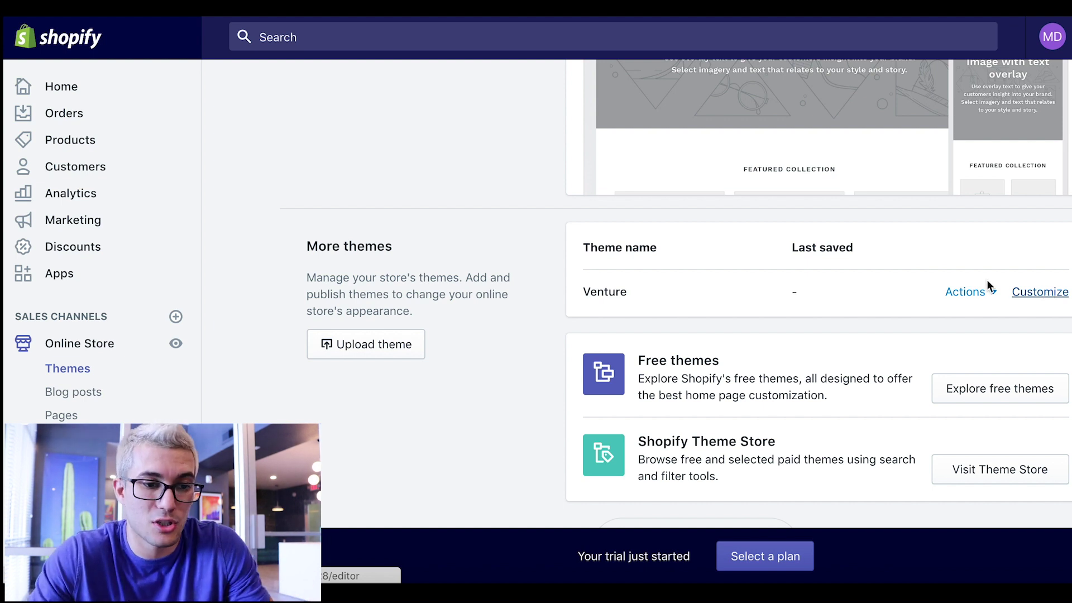
- Publish Venture in place of Debut, then check the current theme's Actions menu
{"action": "left_click", "coordinate": [966, 290]}
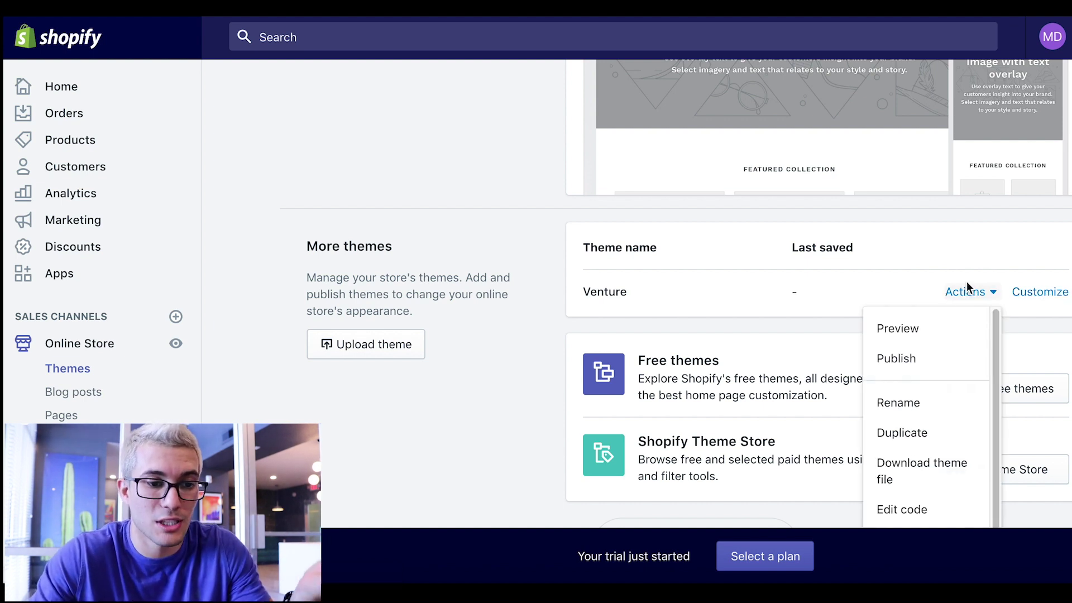
{"action": "left_click", "coordinate": [893, 359]}
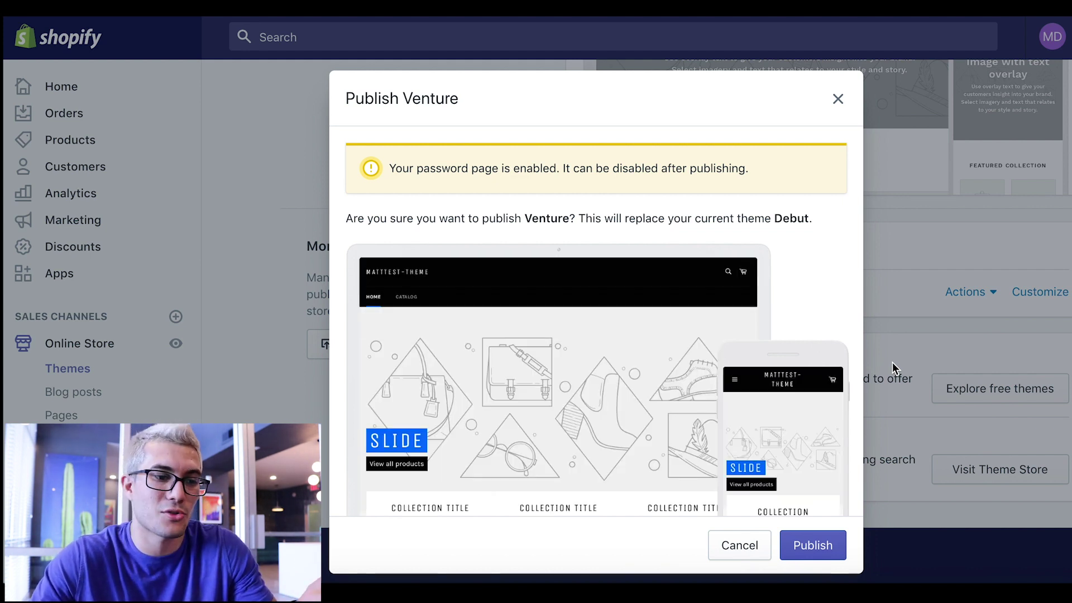
{"action": "left_click", "coordinate": [813, 545]}
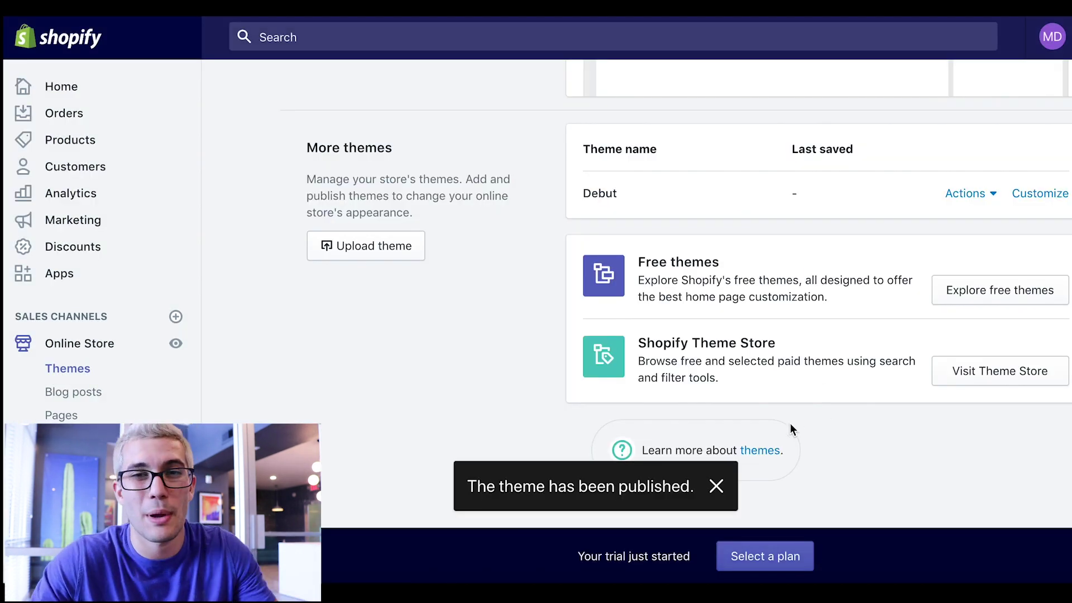
{"action": "left_click", "coordinate": [717, 486]}
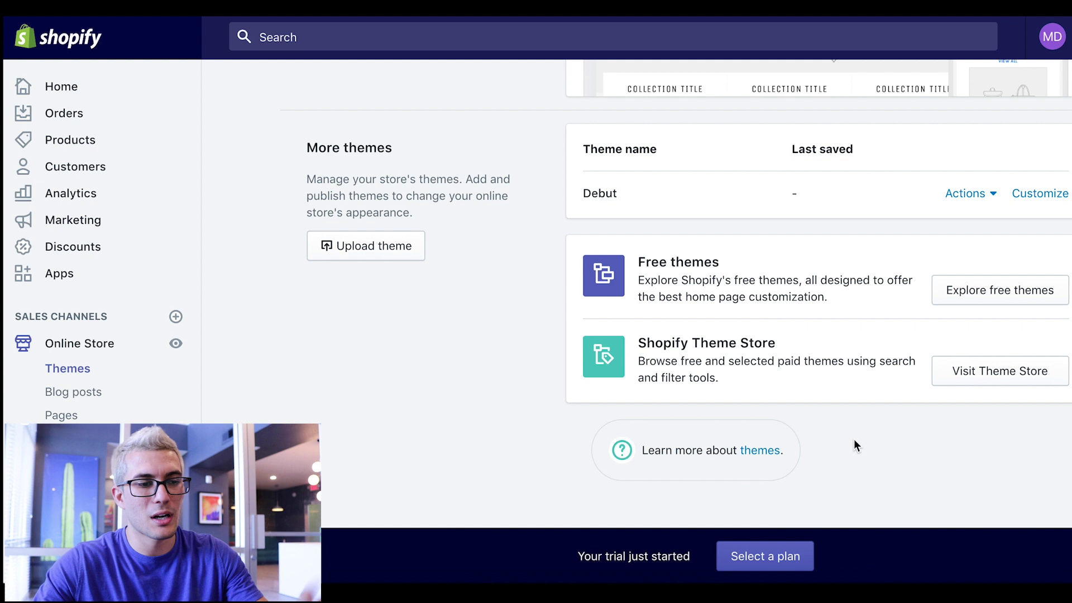
{"action": "scroll", "coordinate": [855, 441], "scroll_direction": "up", "scroll_amount": 6}
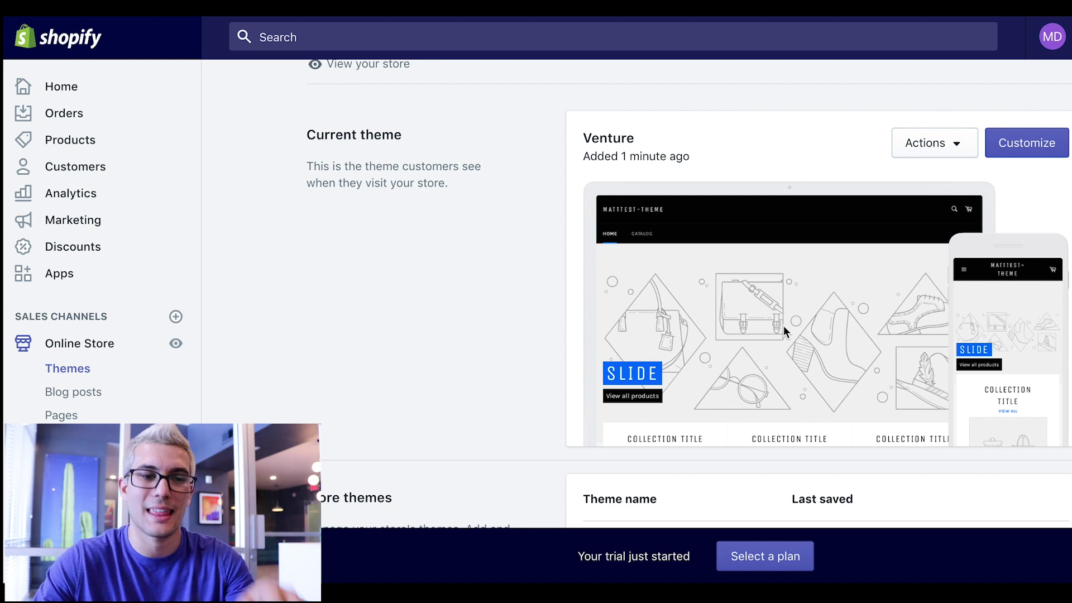
{"action": "left_click", "coordinate": [926, 143]}
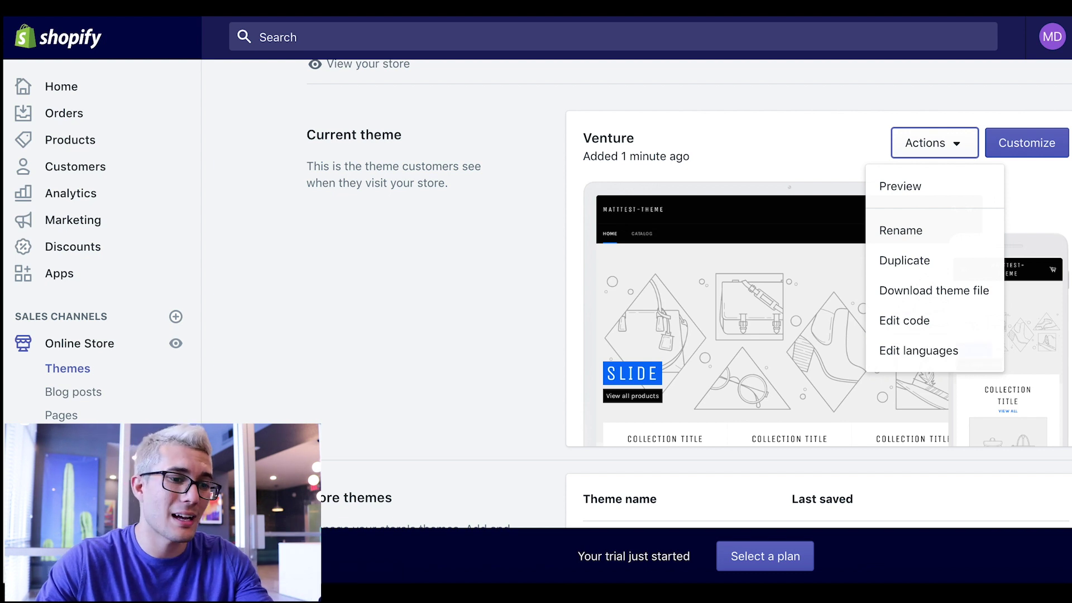
{"action": "key", "text": "Escape"}
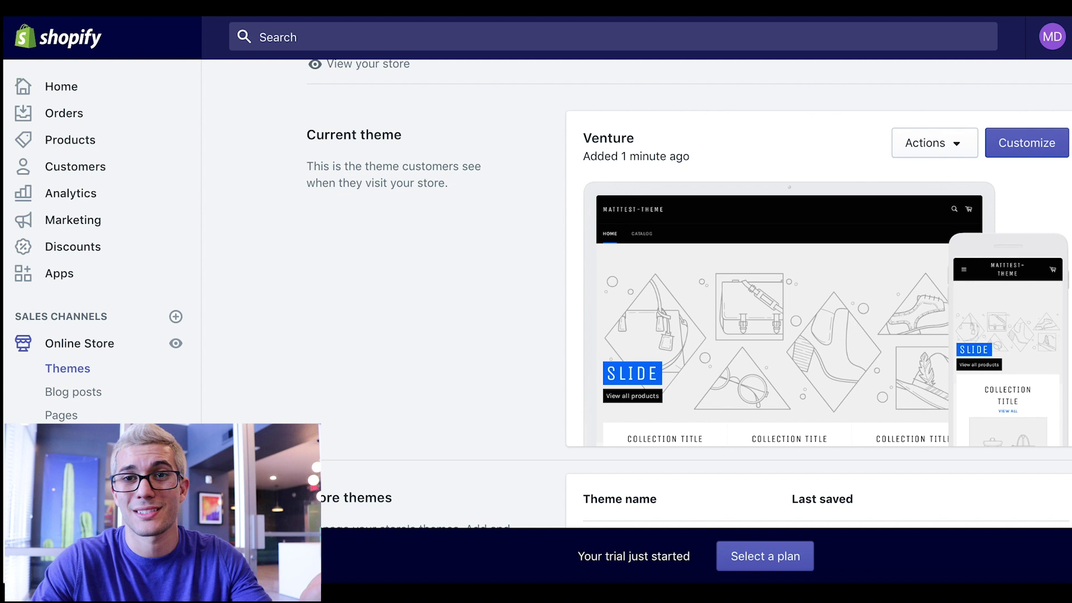
- Open Venture's theme editor, preview the storefront full-width, then show the Header section settings
{"action": "left_click", "coordinate": [1027, 151]}
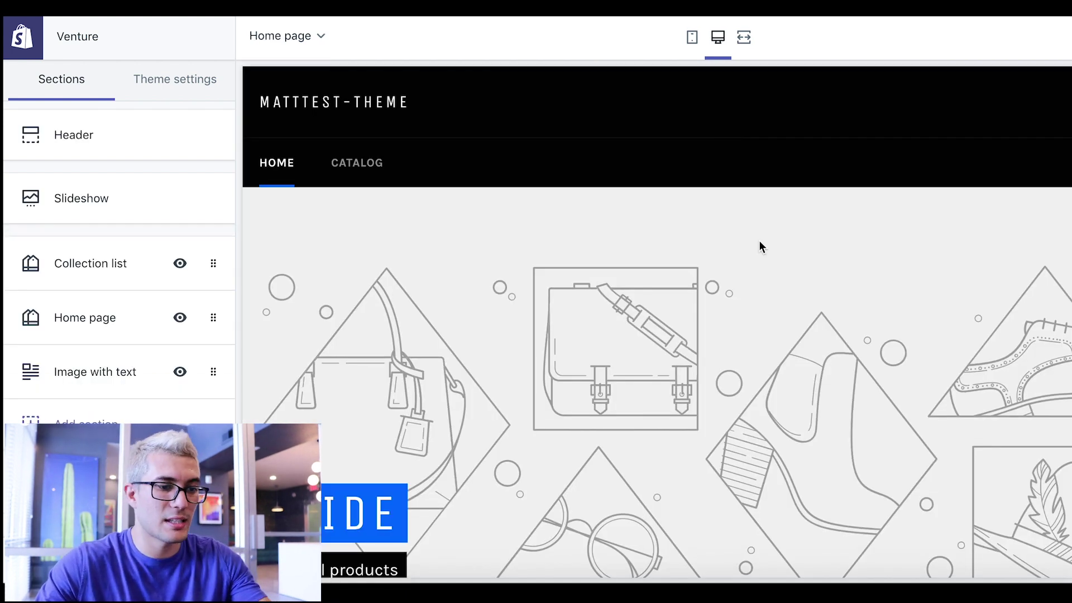
{"action": "scroll", "coordinate": [819, 242], "scroll_direction": "down", "scroll_amount": 15}
{"action": "scroll", "coordinate": [821, 255], "scroll_direction": "up", "scroll_amount": 15}
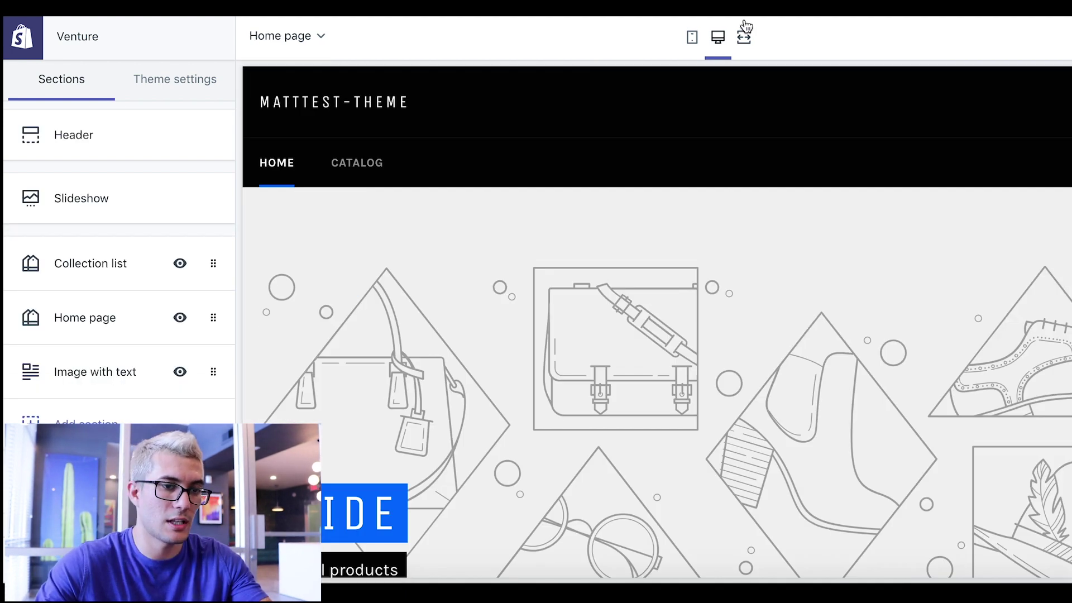
{"action": "left_click", "coordinate": [744, 37]}
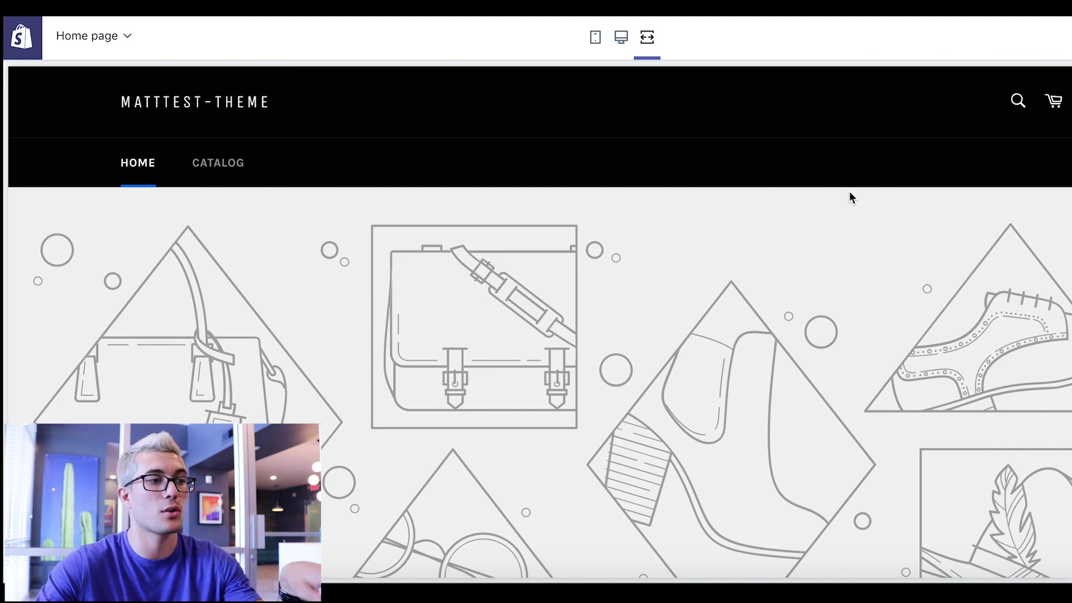
{"action": "scroll", "coordinate": [846, 193], "scroll_direction": "down", "scroll_amount": 5}
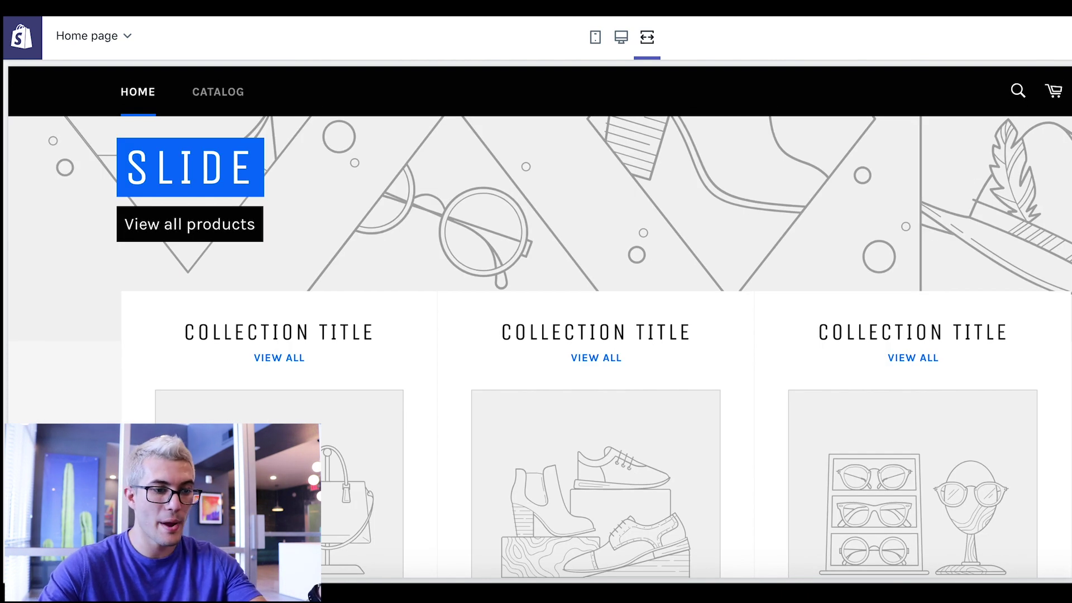
{"action": "scroll", "coordinate": [313, 329], "scroll_direction": "down", "scroll_amount": 3}
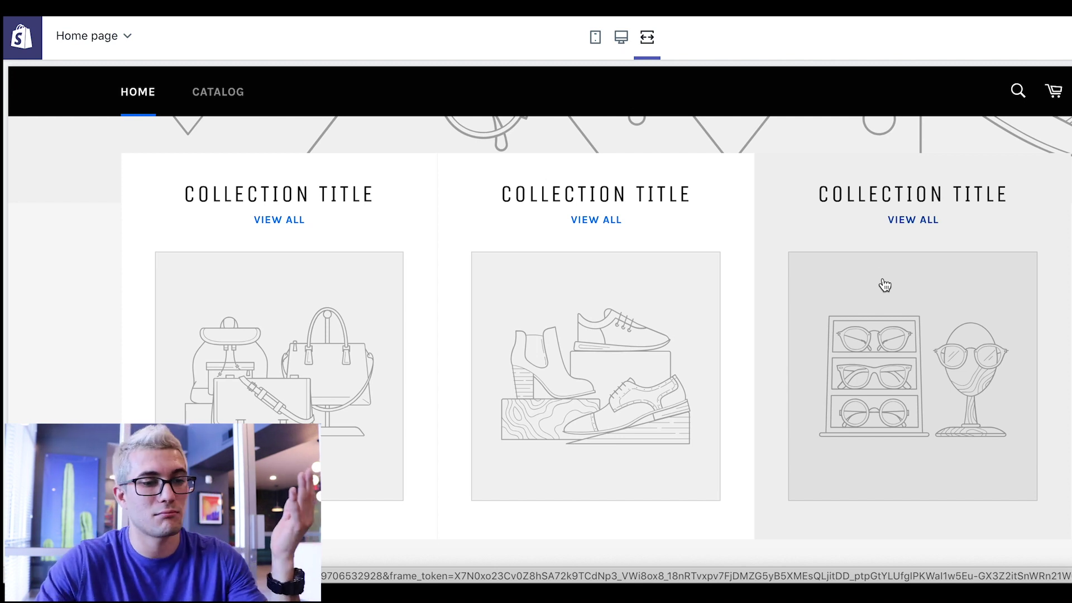
{"action": "scroll", "coordinate": [1005, 266], "scroll_direction": "down", "scroll_amount": 3}
{"action": "scroll", "coordinate": [1005, 266], "scroll_direction": "down", "scroll_amount": 5}
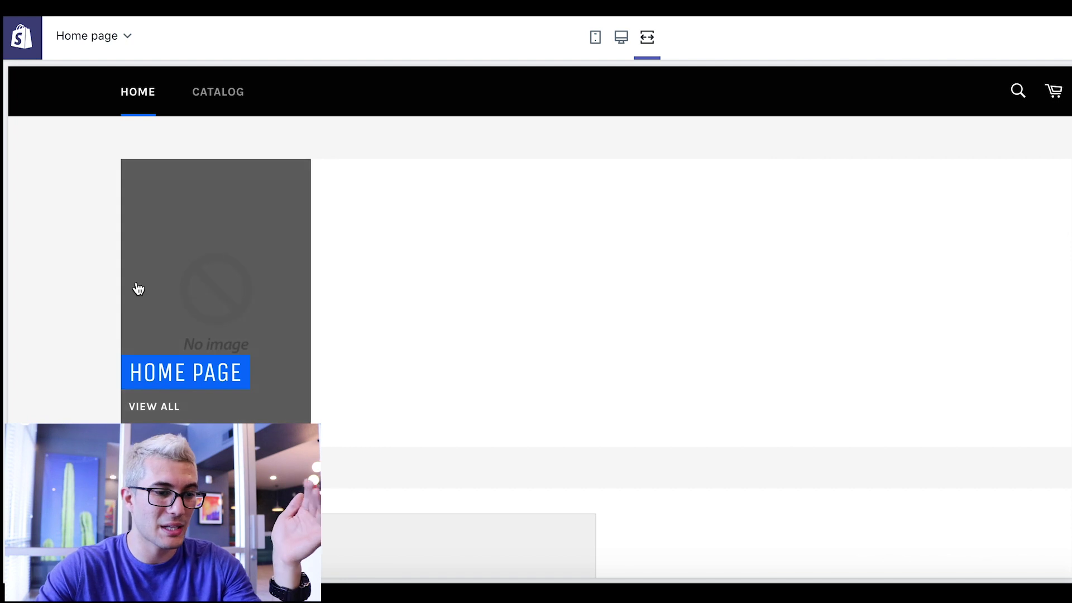
{"action": "left_click", "coordinate": [621, 38]}
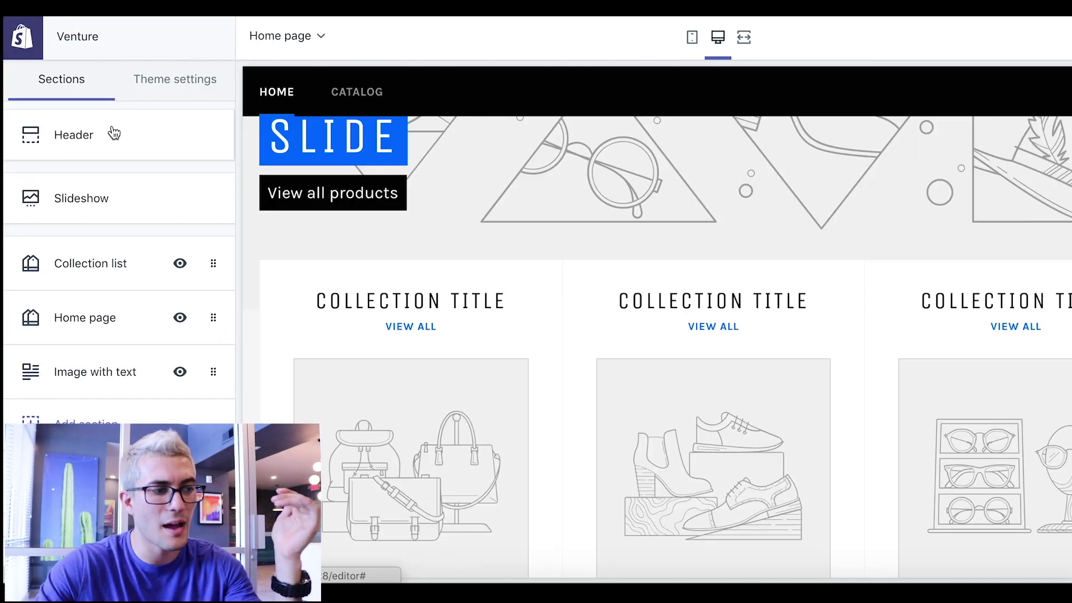
{"action": "left_click", "coordinate": [113, 134]}
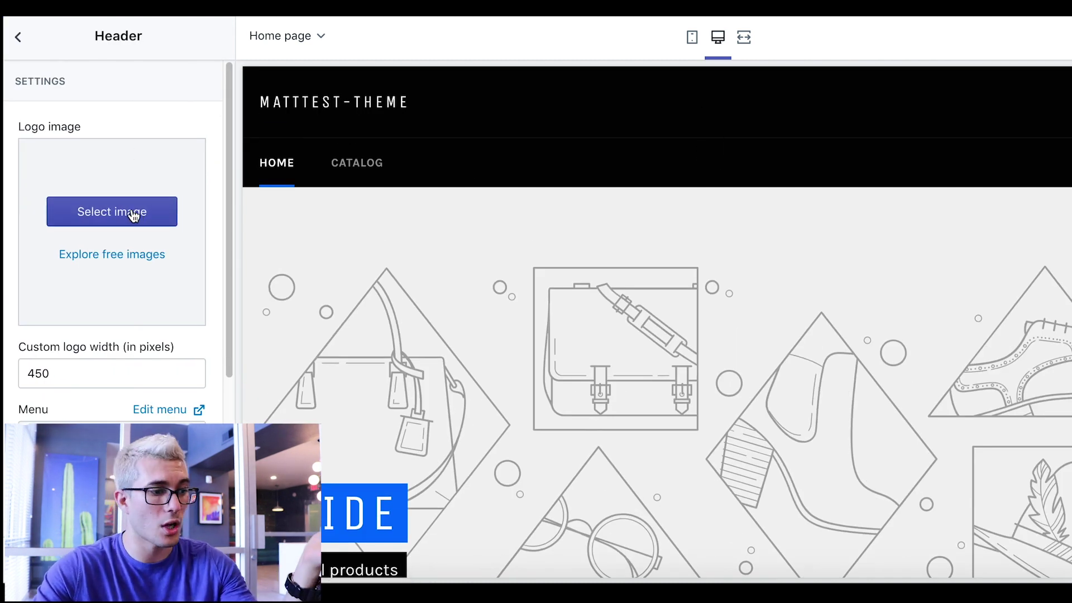
- Scroll the Venture storefront preview and open the Slideshow section's settings
{"action": "scroll", "coordinate": [133, 213], "scroll_direction": "down", "scroll_amount": 1}
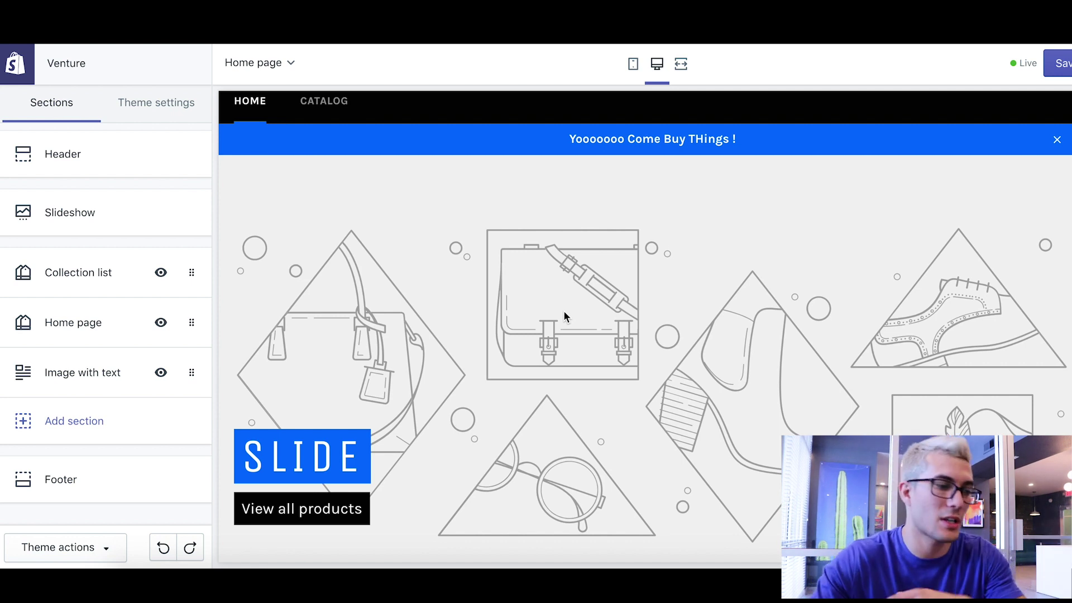
{"action": "left_click", "coordinate": [61, 215]}
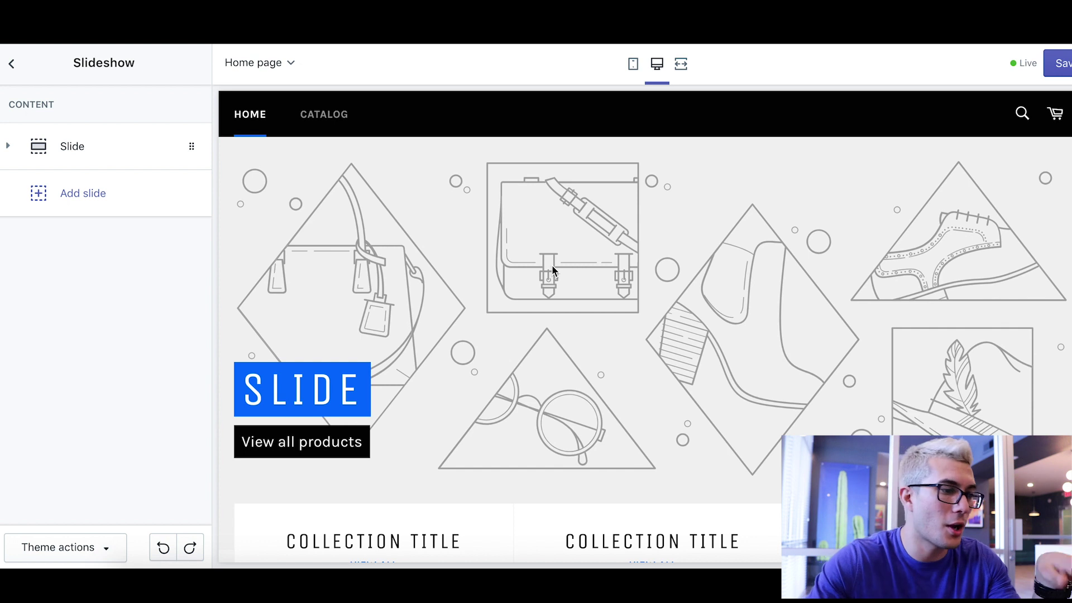
- Change the slide subheading from 'View all products' to 'BUY NOW!' and bring up the slide link options
{"action": "left_click", "coordinate": [60, 156]}
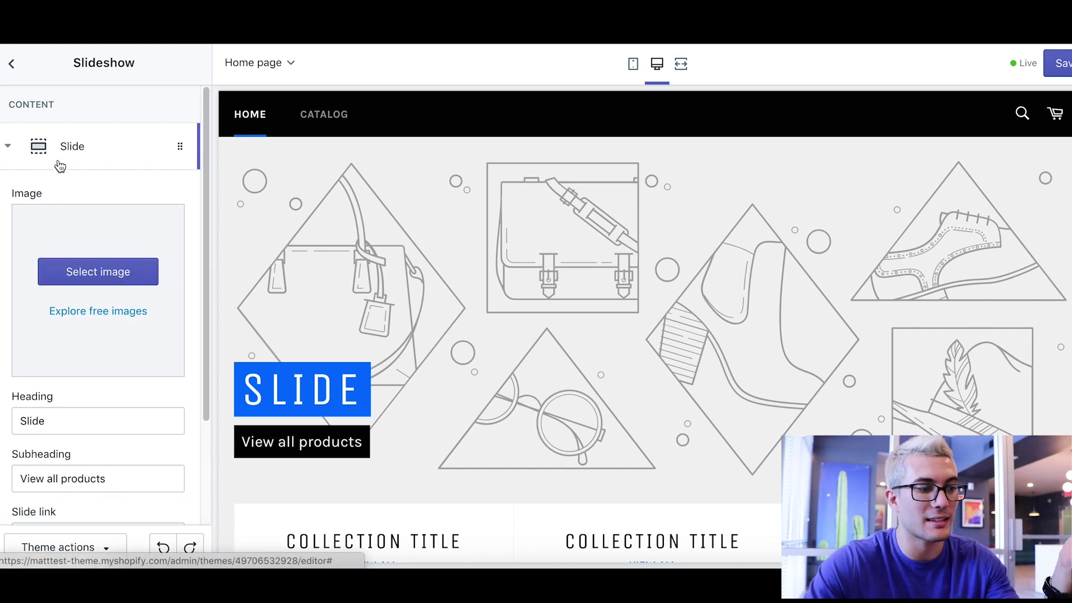
{"action": "scroll", "coordinate": [99, 244], "scroll_direction": "down", "scroll_amount": 3}
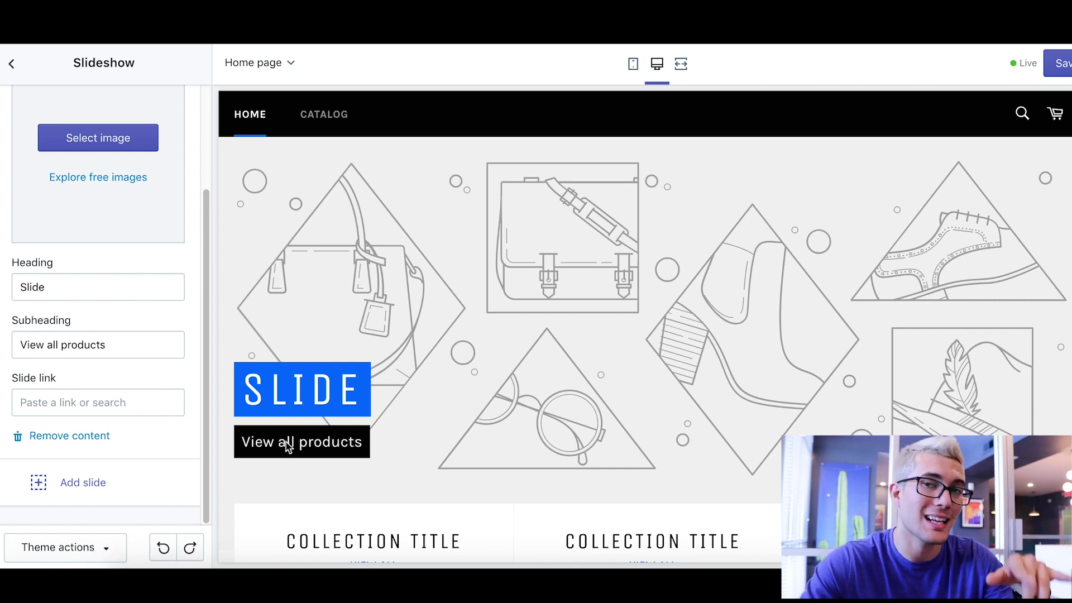
{"action": "left_click", "coordinate": [140, 339]}
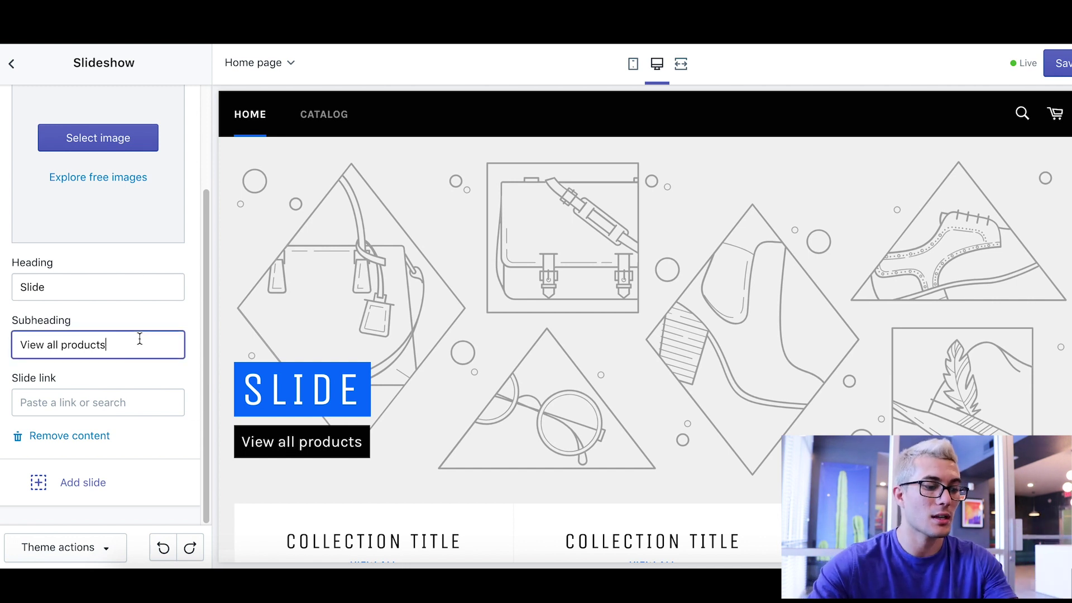
{"action": "triple_click", "coordinate": [140, 339]}
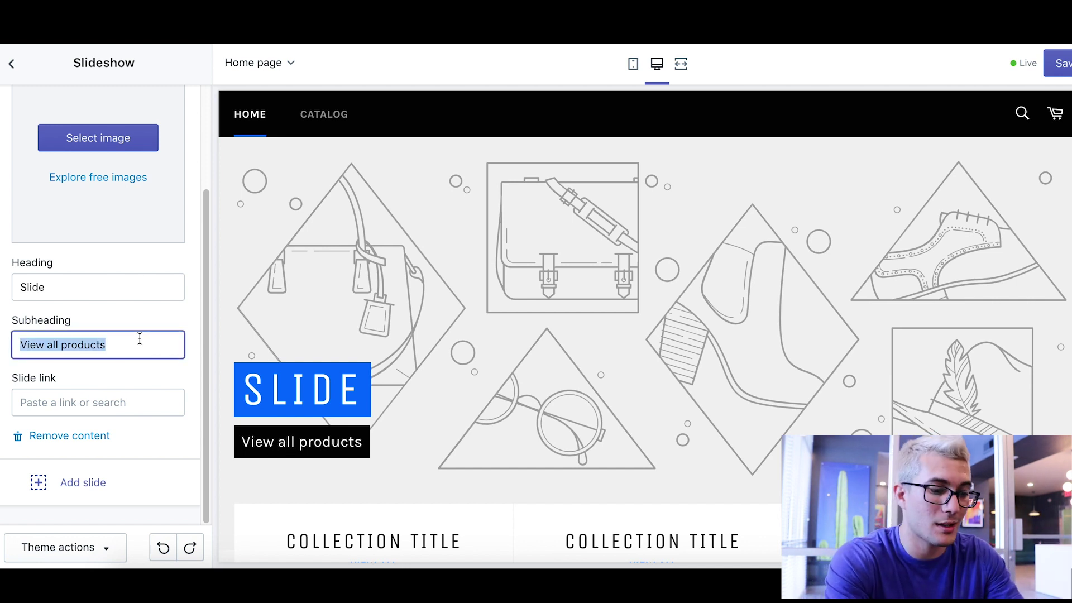
{"action": "type", "text": "BUY NOQ"}
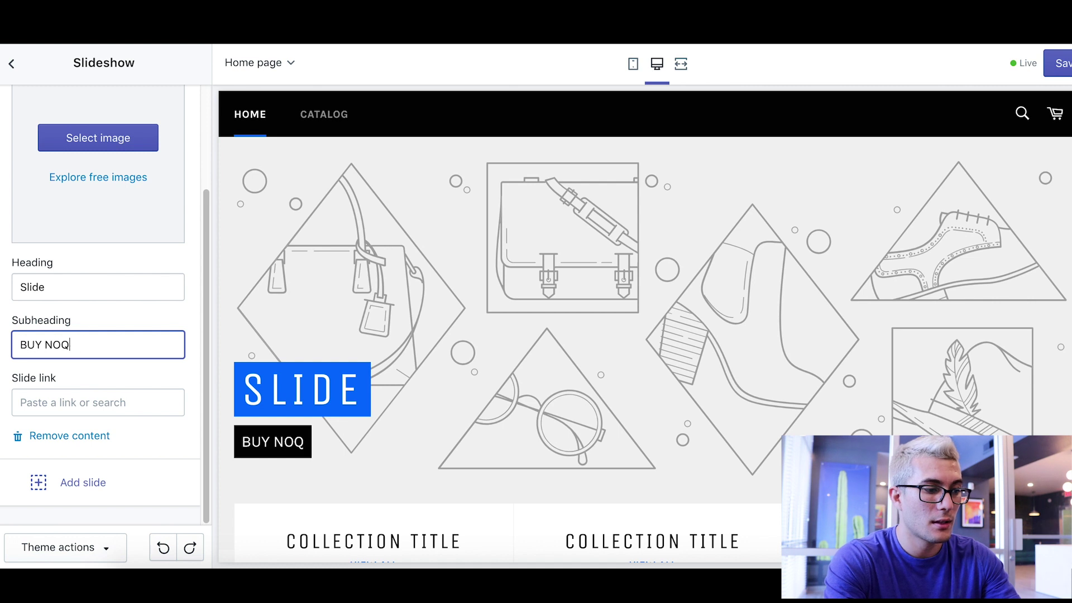
{"action": "key", "text": "BackSpace"}
{"action": "type", "text": "W!"}
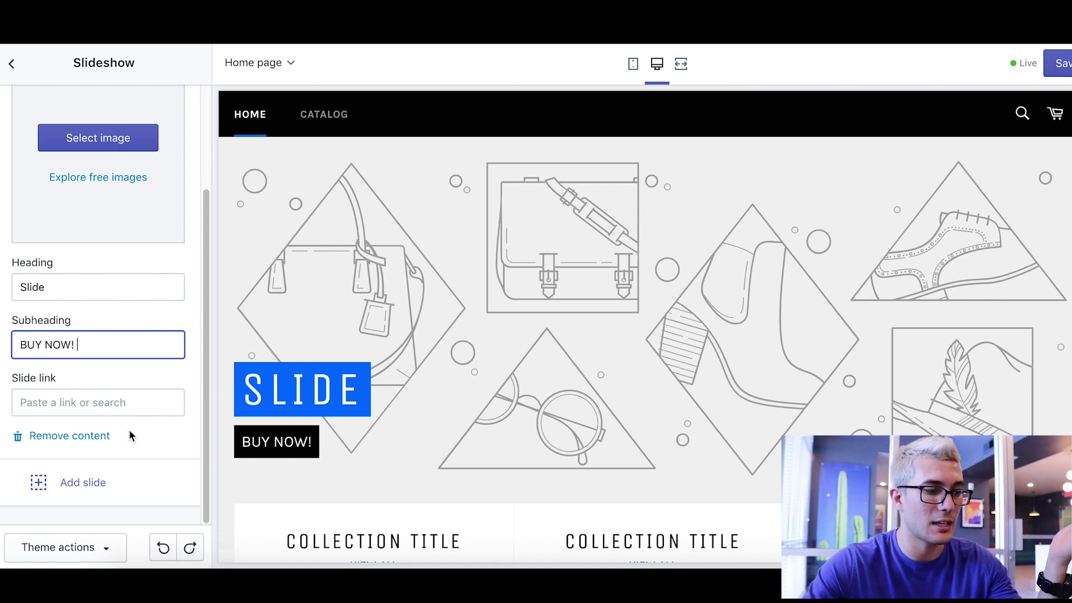
{"action": "left_click", "coordinate": [119, 409]}
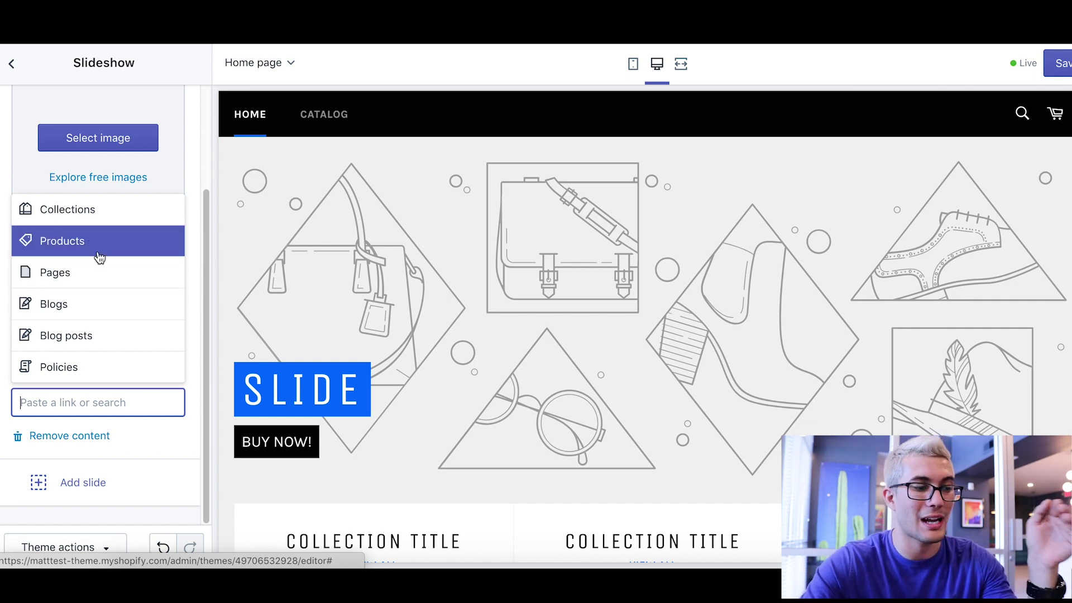
- Add a second slide to the slideshow and preview both slides
{"action": "left_click", "coordinate": [166, 438]}
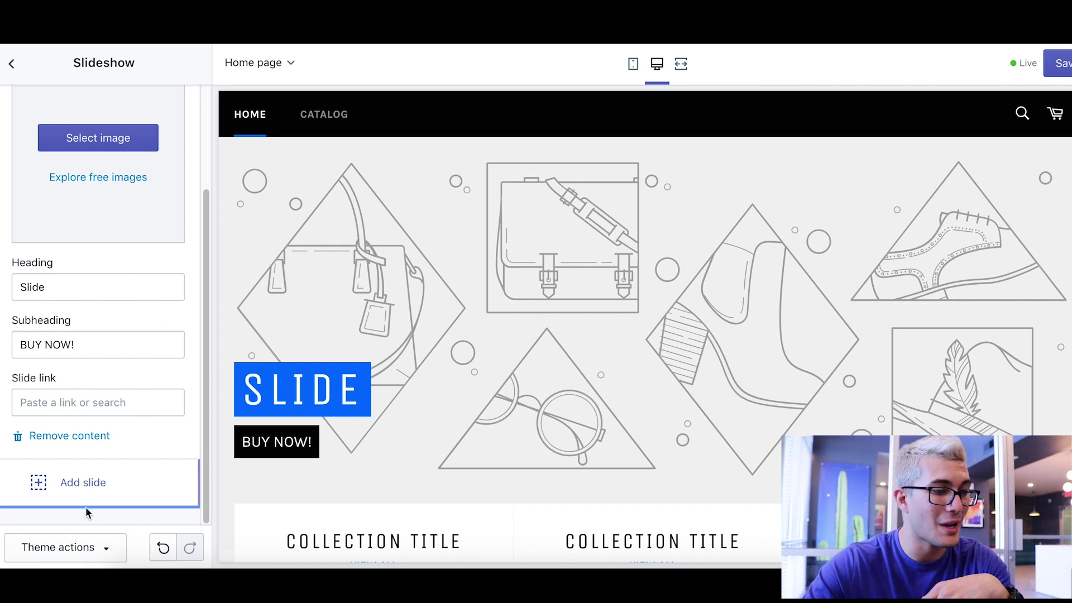
{"action": "left_click", "coordinate": [74, 483]}
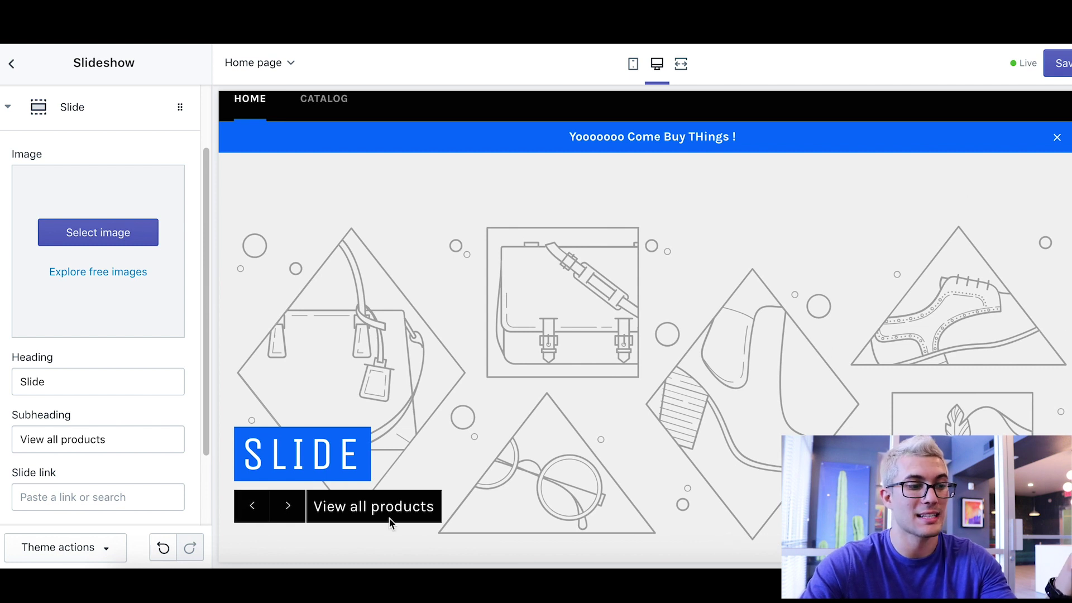
{"action": "left_click", "coordinate": [252, 506]}
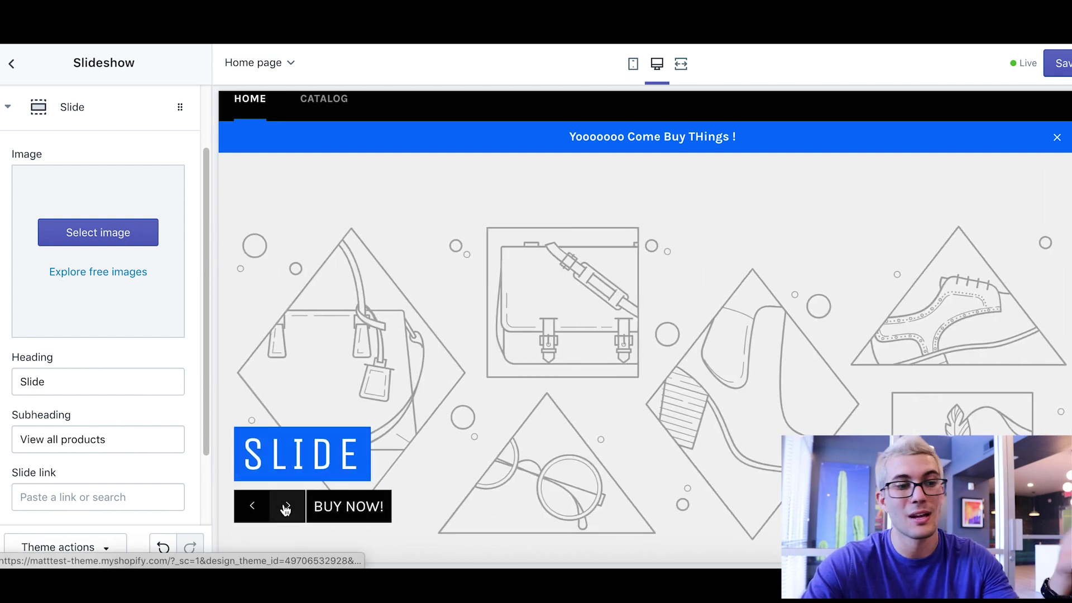
{"action": "left_click", "coordinate": [287, 510]}
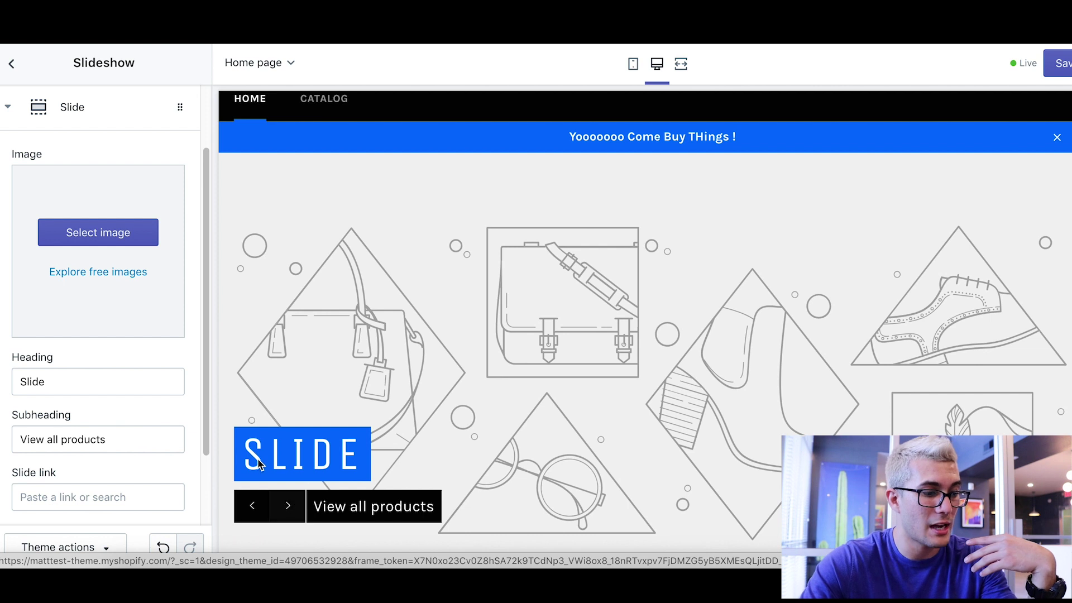
{"action": "scroll", "coordinate": [108, 346], "scroll_direction": "down", "scroll_amount": 2}
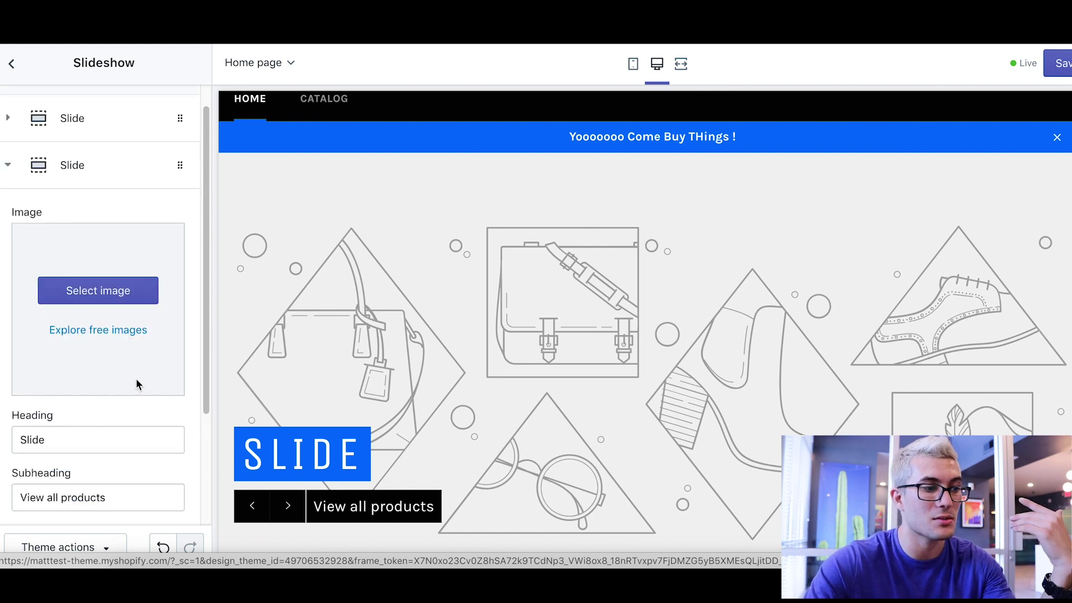
{"action": "scroll", "coordinate": [136, 378], "scroll_direction": "up", "scroll_amount": 4}
- Remove the second slide, leaving only the BUY NOW! slide
{"action": "left_click", "coordinate": [106, 212]}
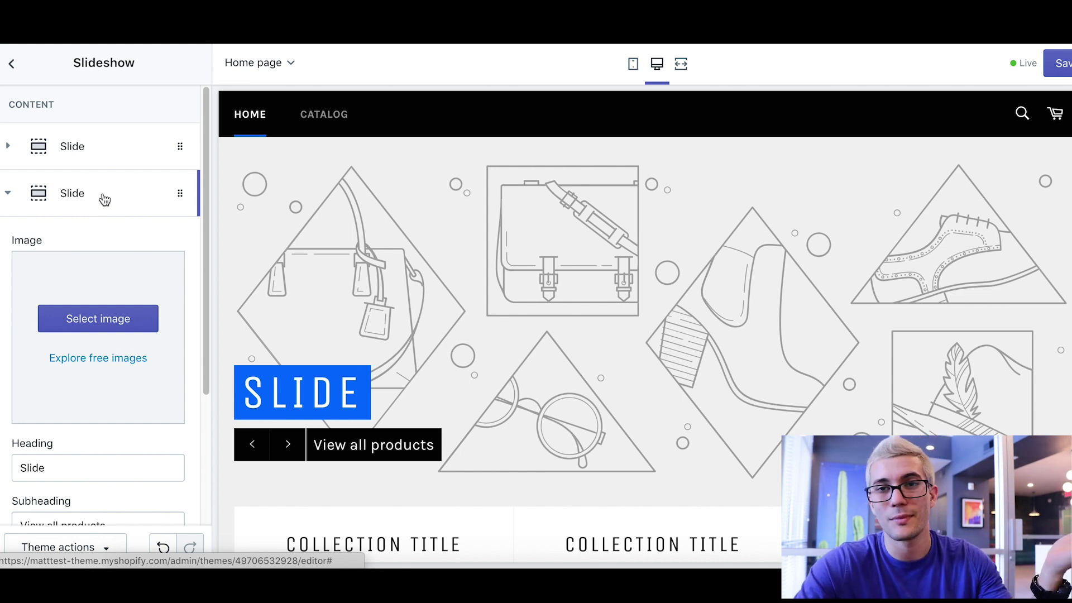
{"action": "scroll", "coordinate": [82, 246], "scroll_direction": "down", "scroll_amount": 3}
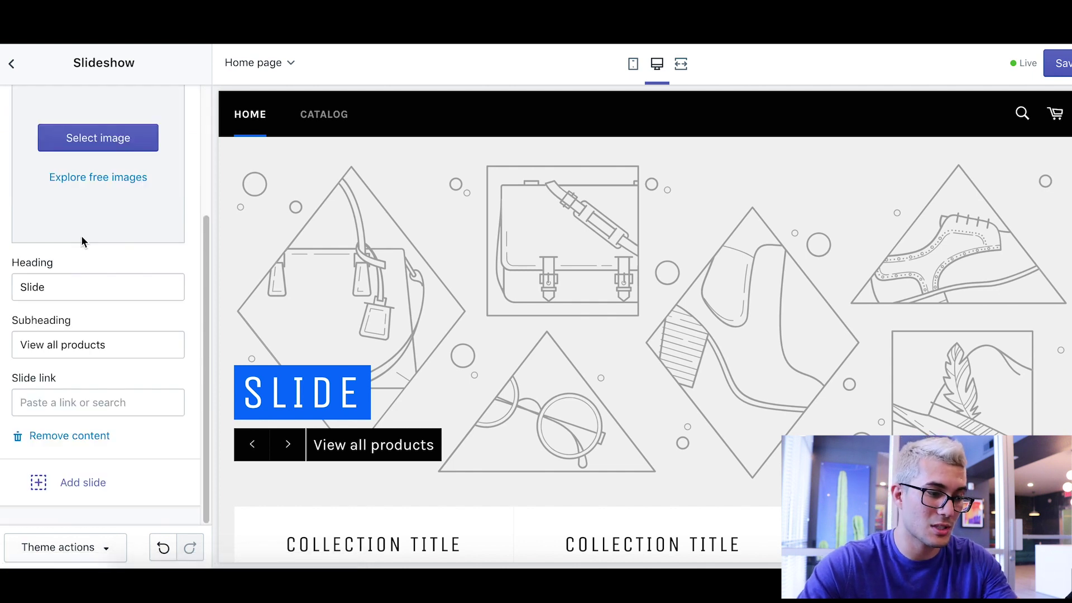
{"action": "left_click", "coordinate": [59, 436]}
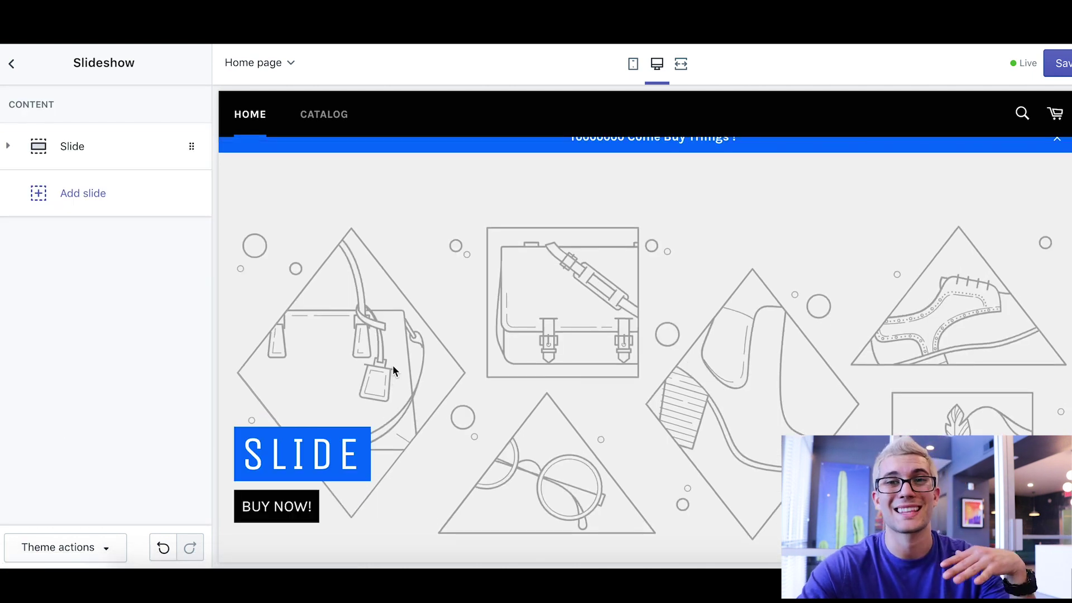
{"action": "scroll", "coordinate": [328, 299], "scroll_direction": "down", "scroll_amount": 8}
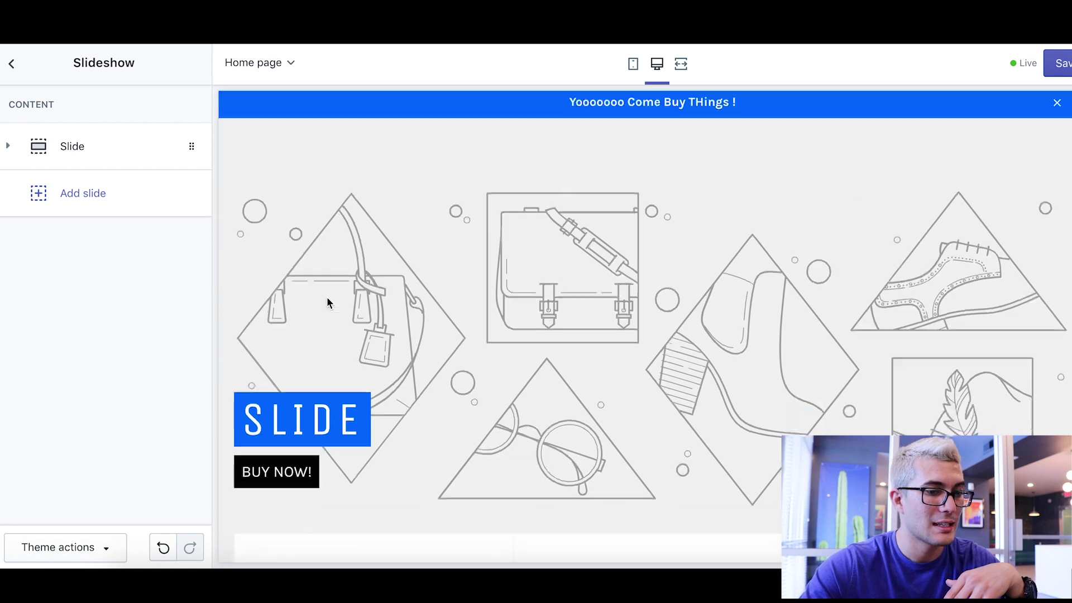
{"action": "scroll", "coordinate": [375, 270], "scroll_direction": "up", "scroll_amount": 1}
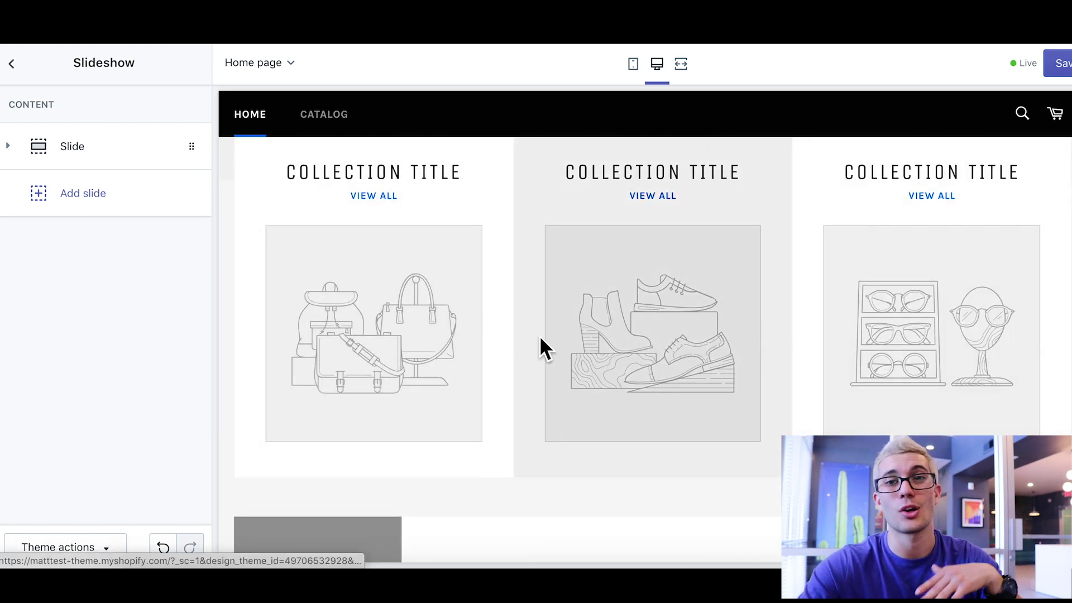
- Open the home page Collection list, add a fourth collection, then remove it again
{"action": "left_click", "coordinate": [11, 62]}
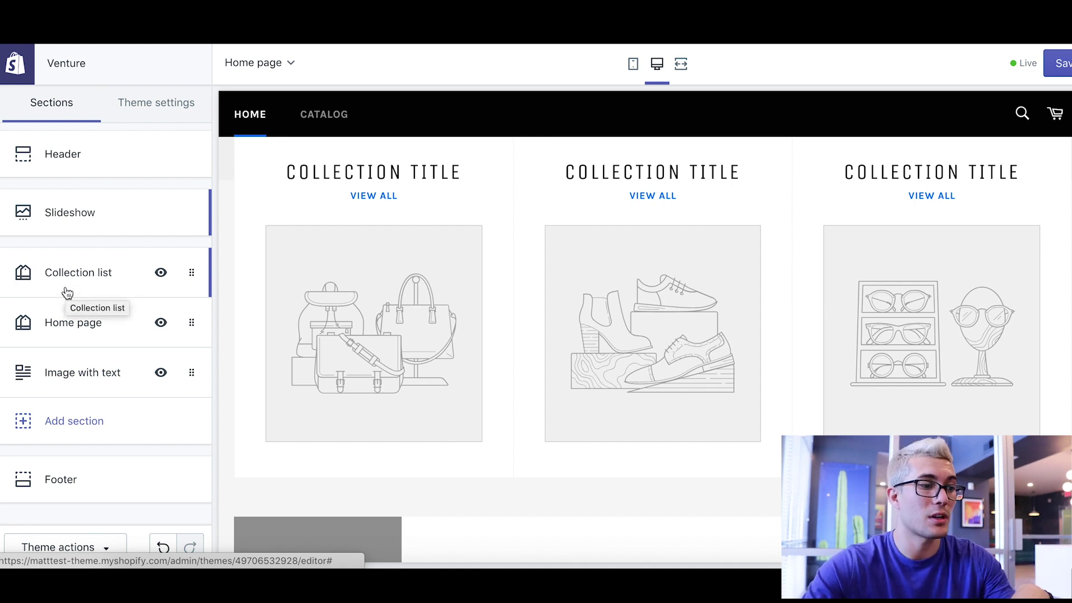
{"action": "left_click", "coordinate": [86, 286]}
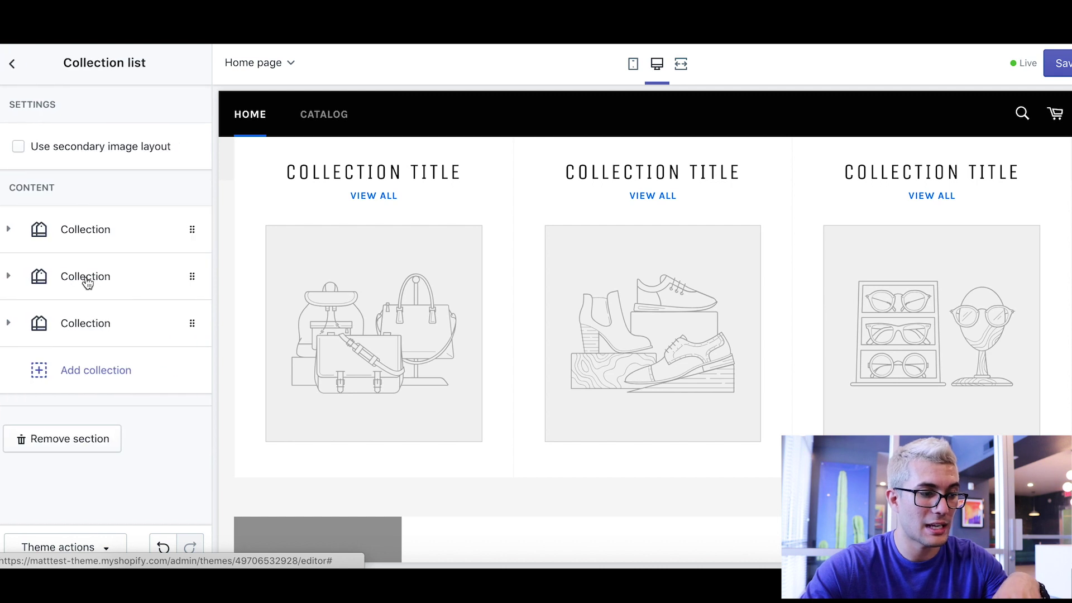
{"action": "left_click", "coordinate": [88, 373]}
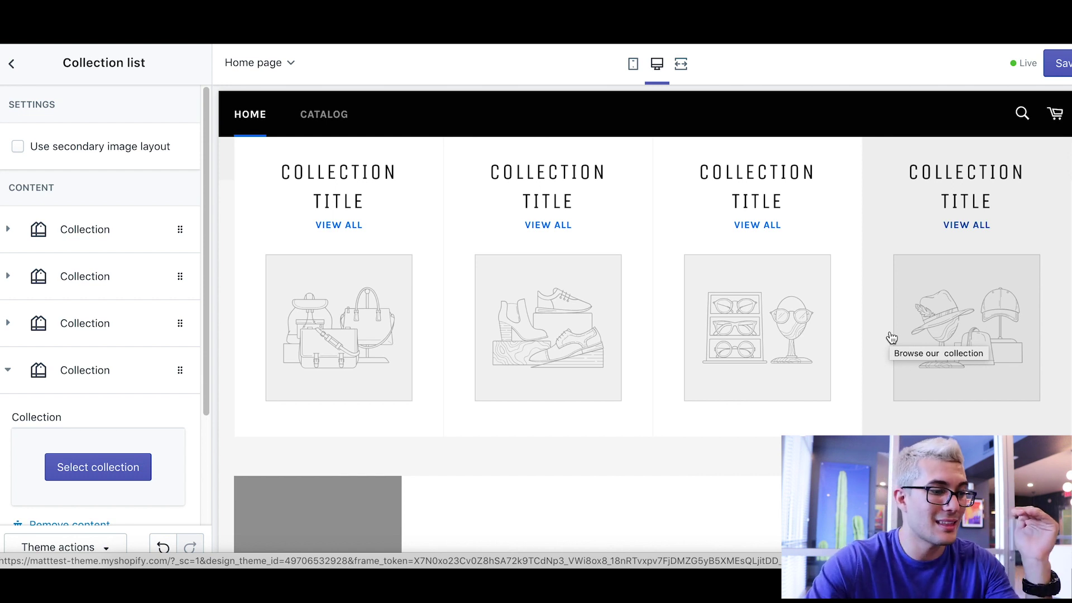
{"action": "scroll", "coordinate": [60, 346], "scroll_direction": "down", "scroll_amount": 3}
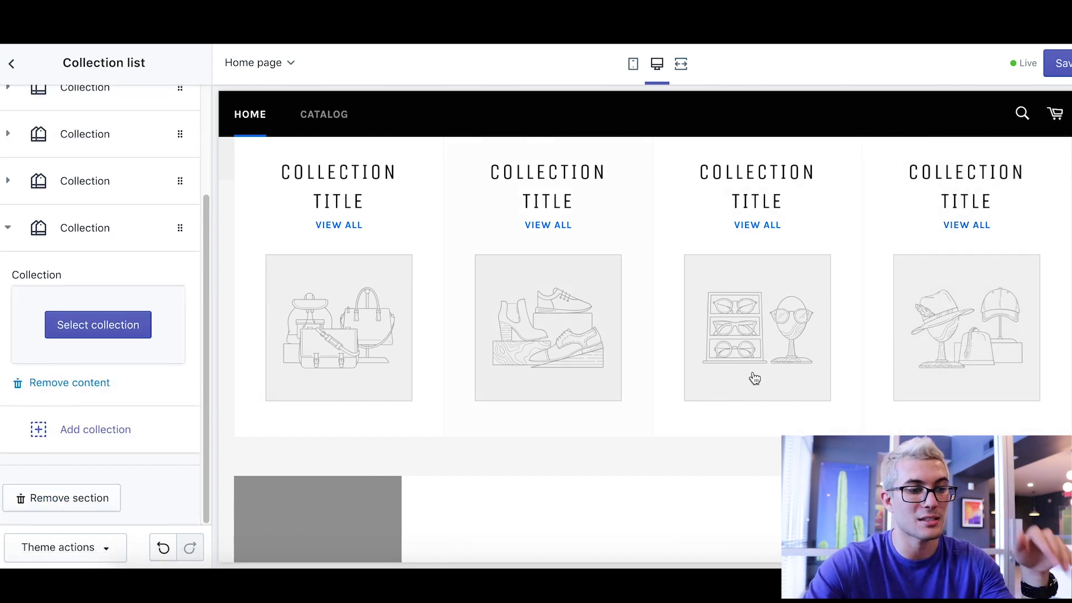
{"action": "scroll", "coordinate": [756, 379], "scroll_direction": "down", "scroll_amount": 3}
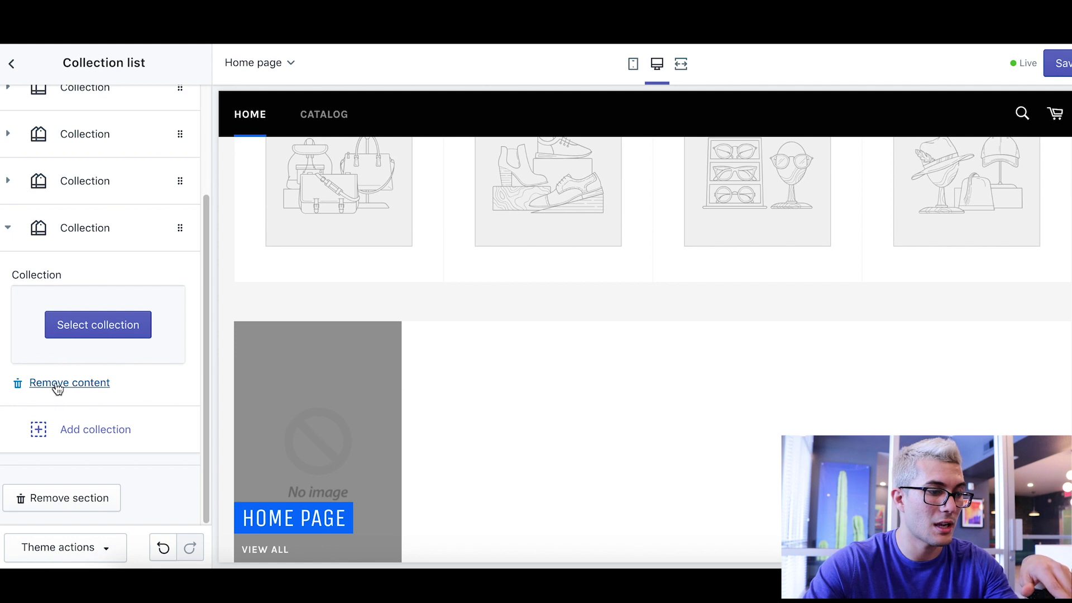
{"action": "left_click", "coordinate": [57, 383]}
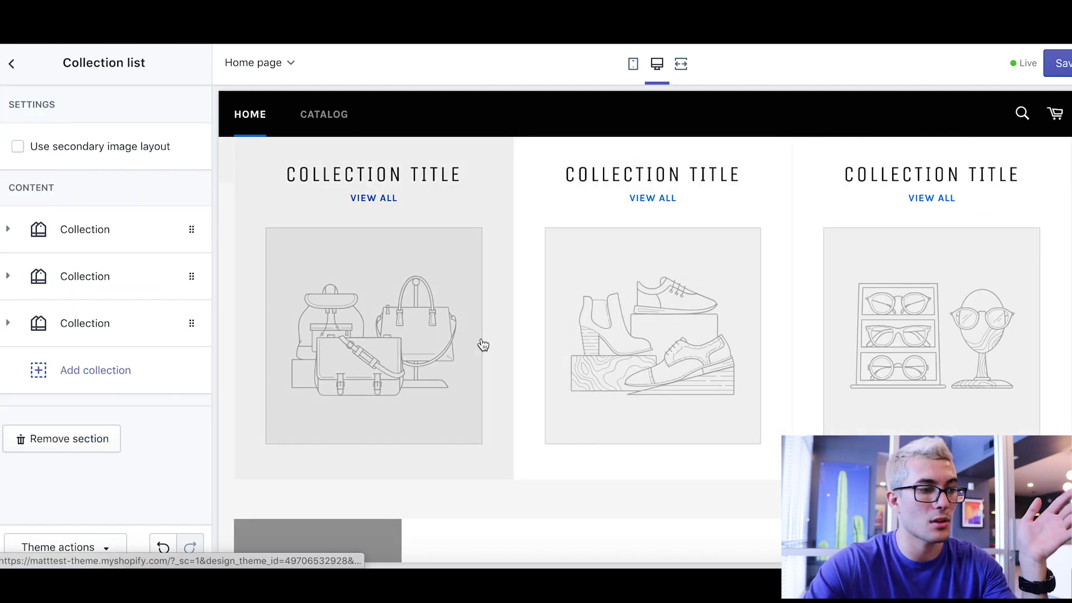
- Look at the first collection's Select collection choices without picking one, then collapse it
{"action": "left_click", "coordinate": [78, 232]}
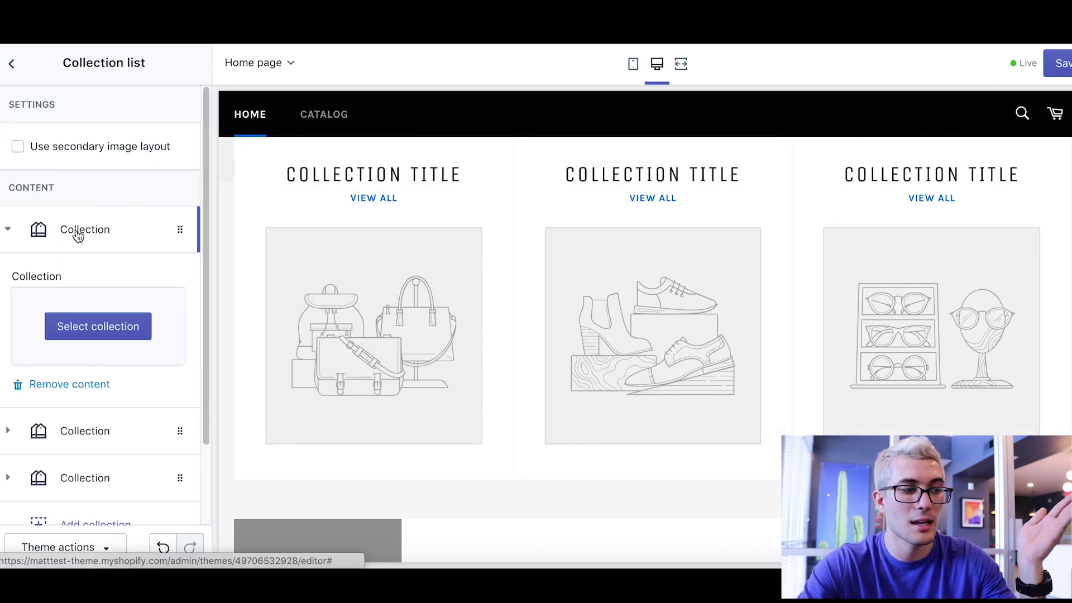
{"action": "left_click", "coordinate": [77, 338]}
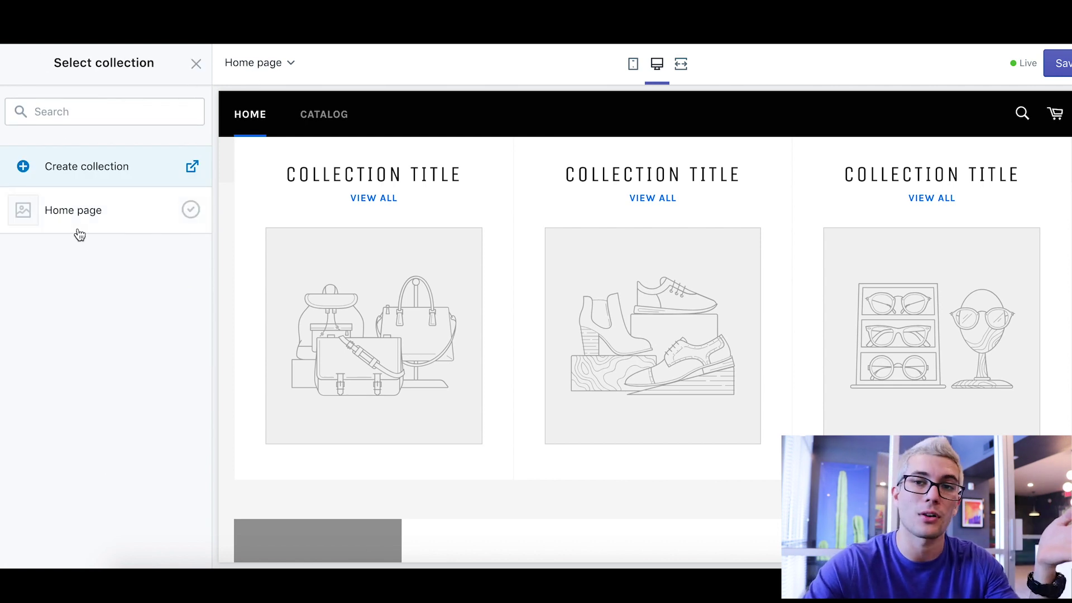
{"action": "left_click", "coordinate": [197, 62]}
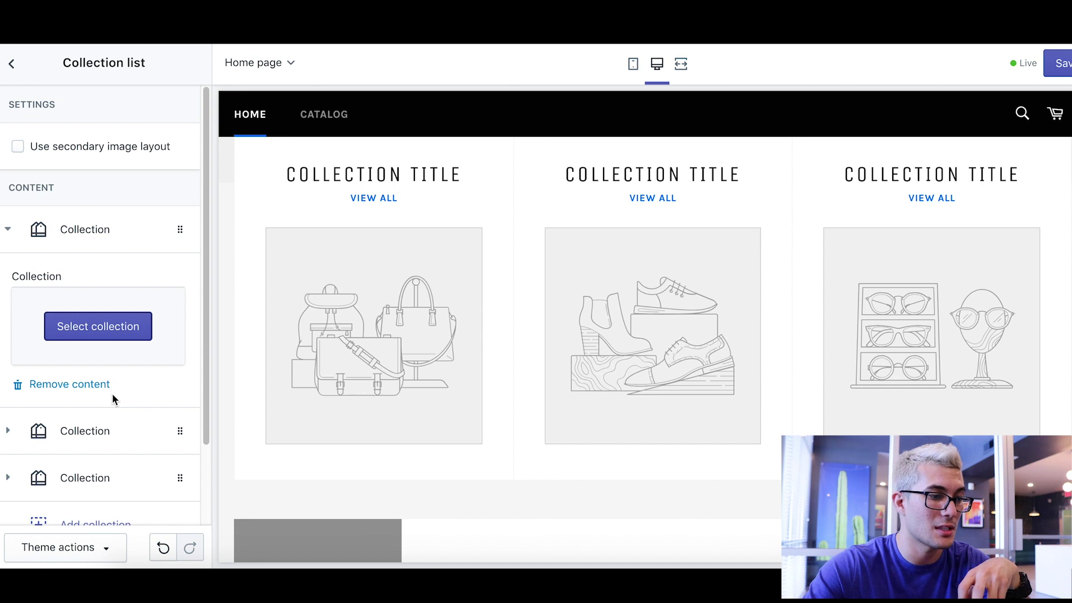
{"action": "left_click", "coordinate": [12, 229]}
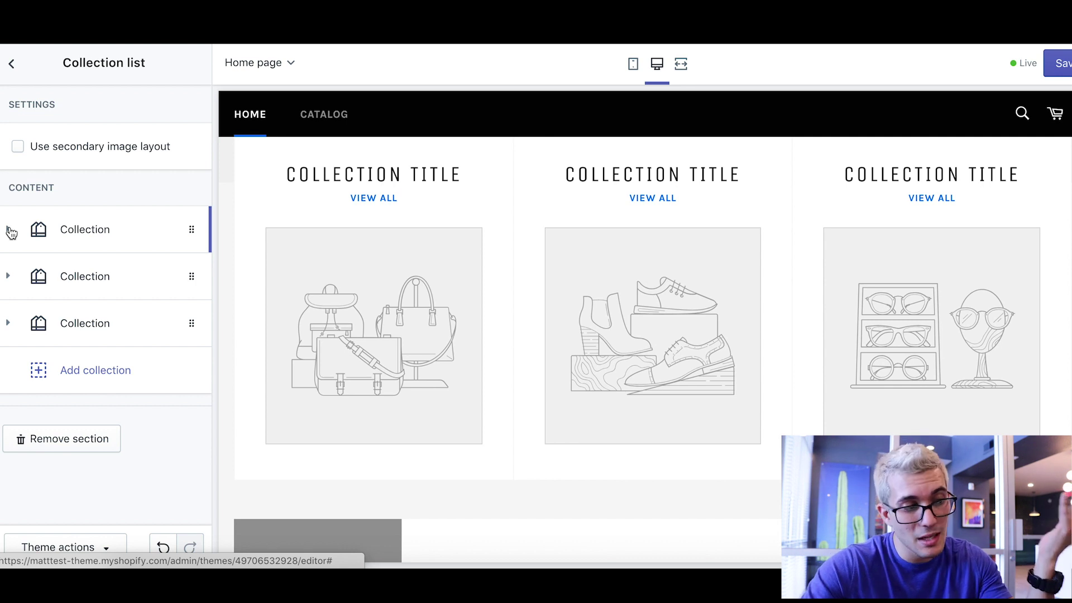
{"action": "left_click", "coordinate": [11, 64]}
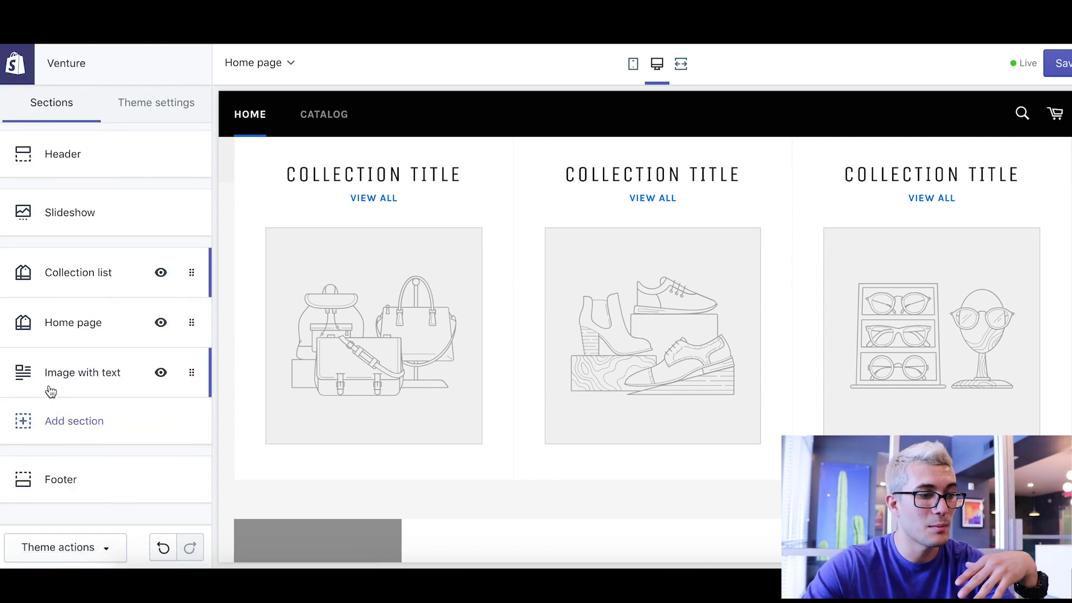
{"action": "left_click", "coordinate": [78, 383]}
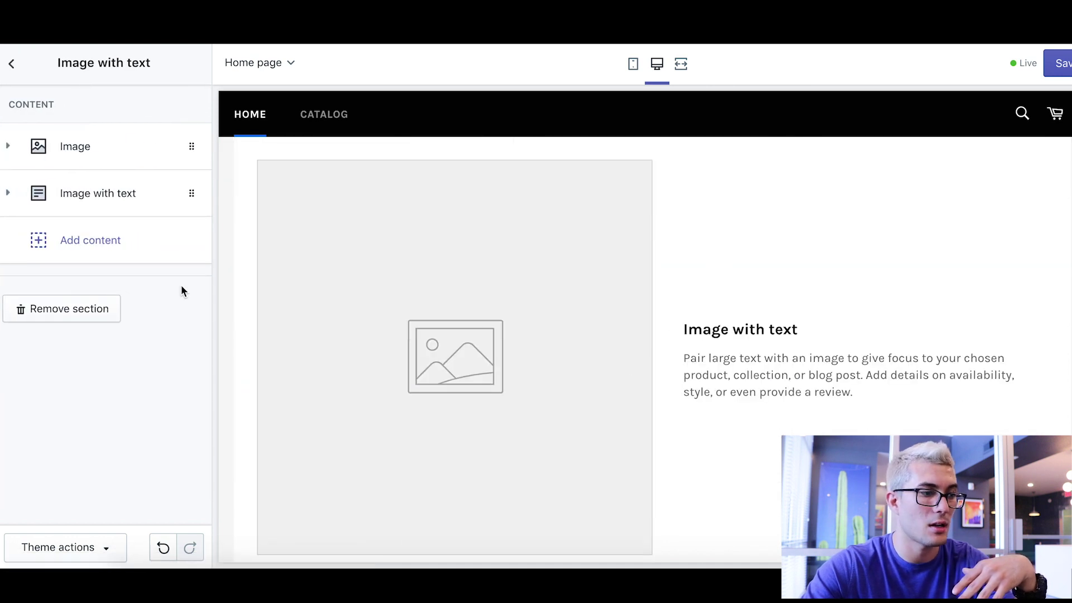
{"action": "left_click", "coordinate": [11, 64]}
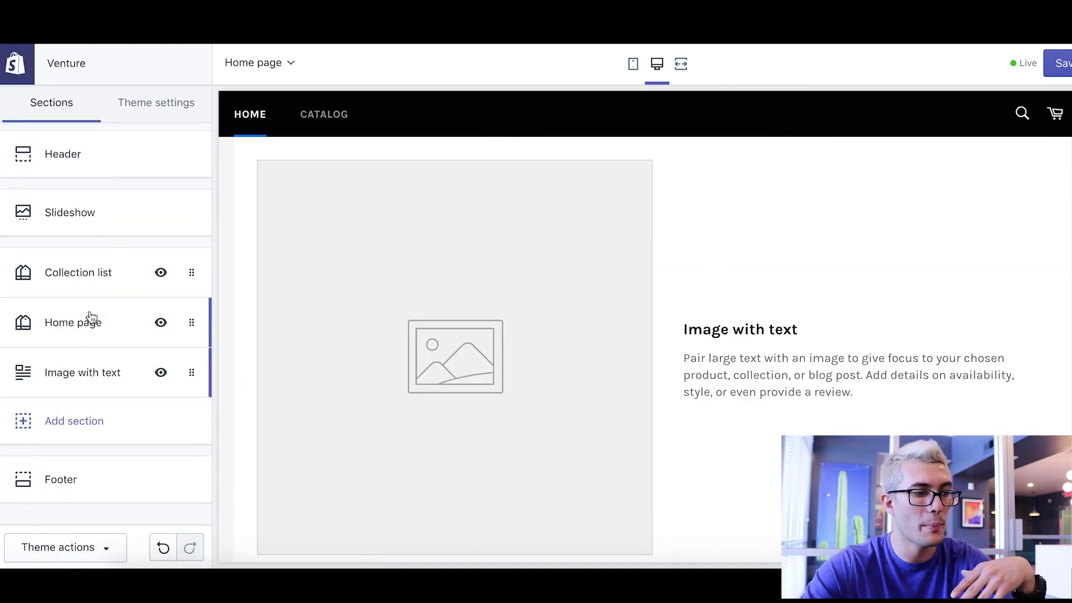
{"action": "left_click", "coordinate": [91, 318]}
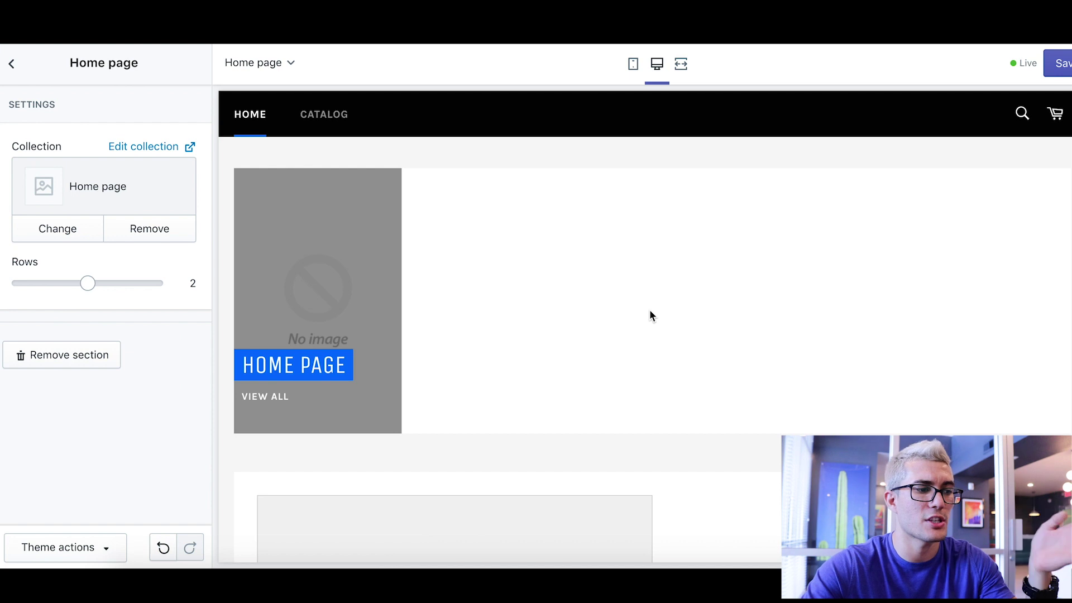
{"action": "left_click", "coordinate": [11, 63]}
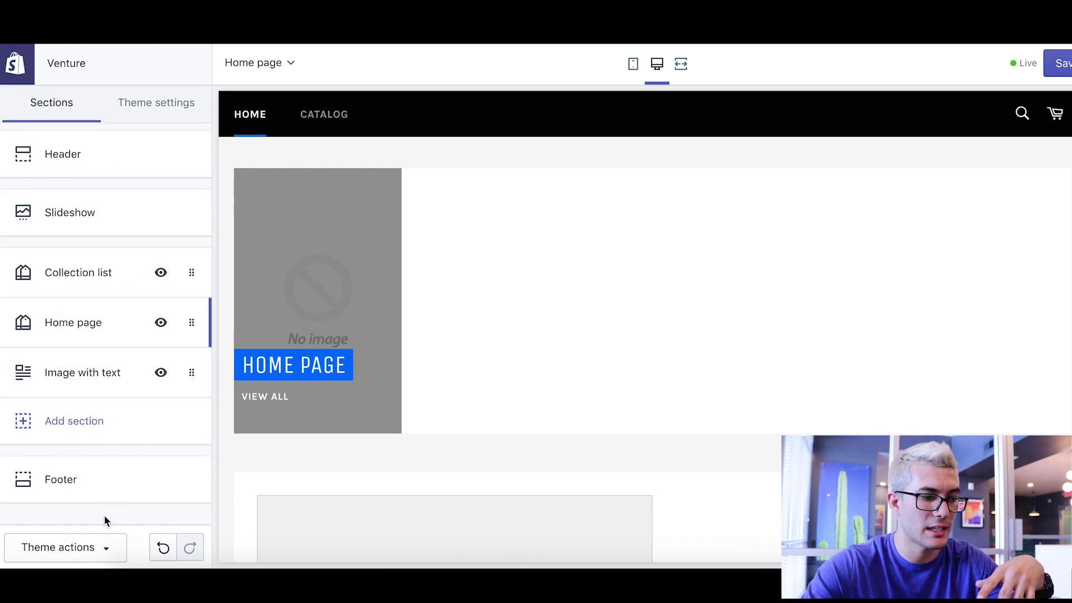
{"action": "left_click", "coordinate": [81, 430]}
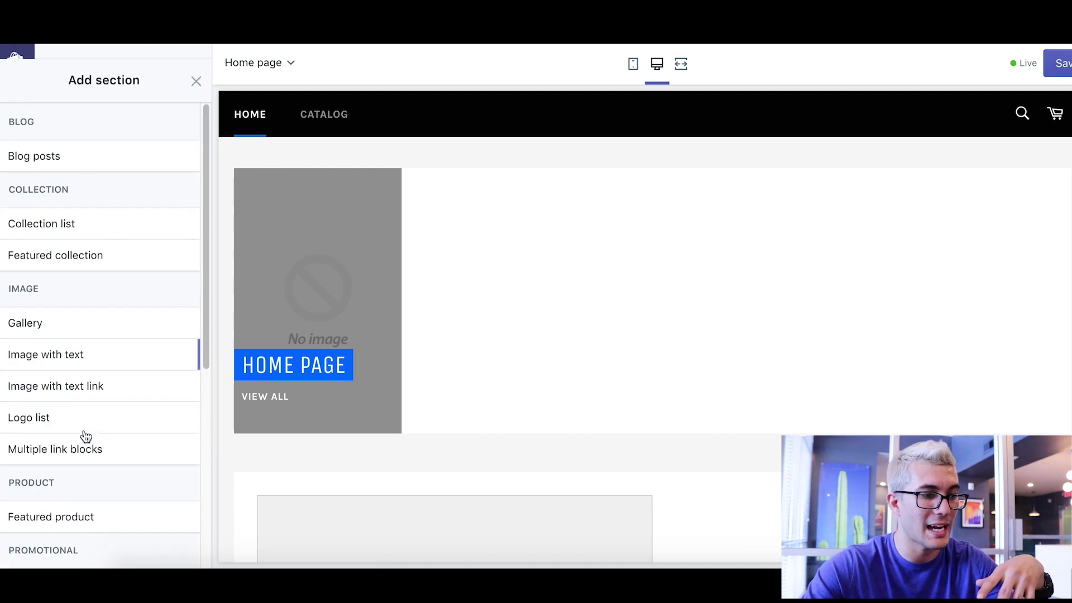
{"action": "left_click", "coordinate": [58, 242]}
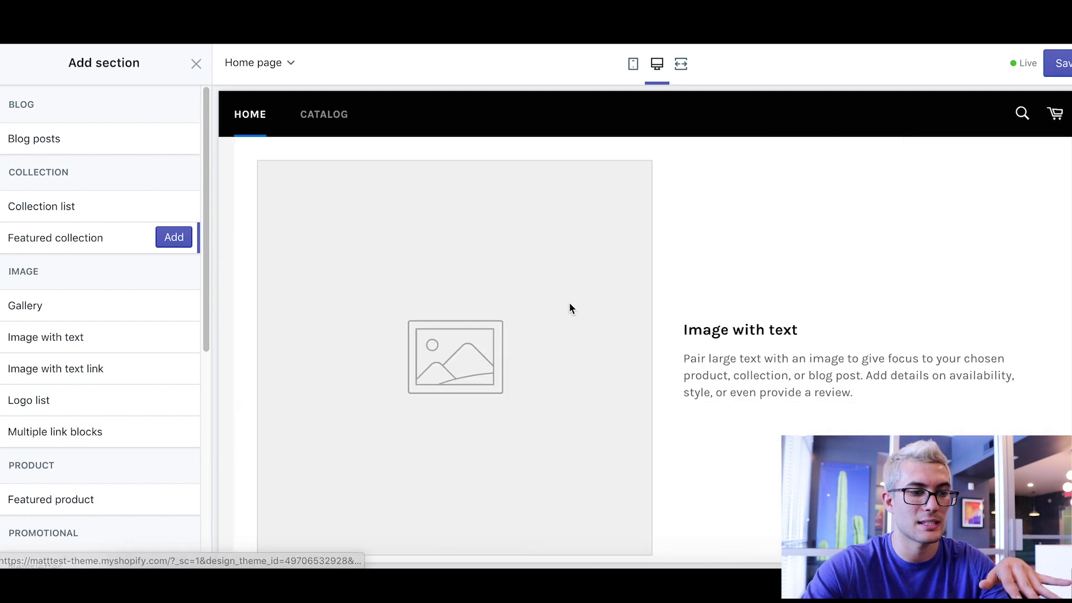
{"action": "scroll", "coordinate": [569, 307], "scroll_direction": "down", "scroll_amount": 3}
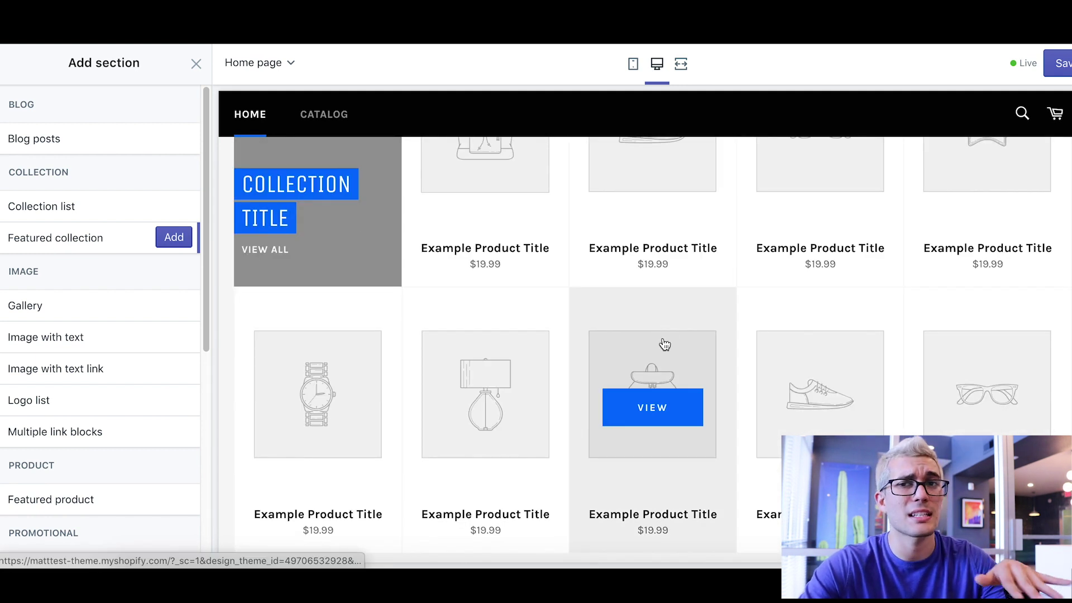
{"action": "scroll", "coordinate": [660, 344], "scroll_direction": "down", "scroll_amount": 5}
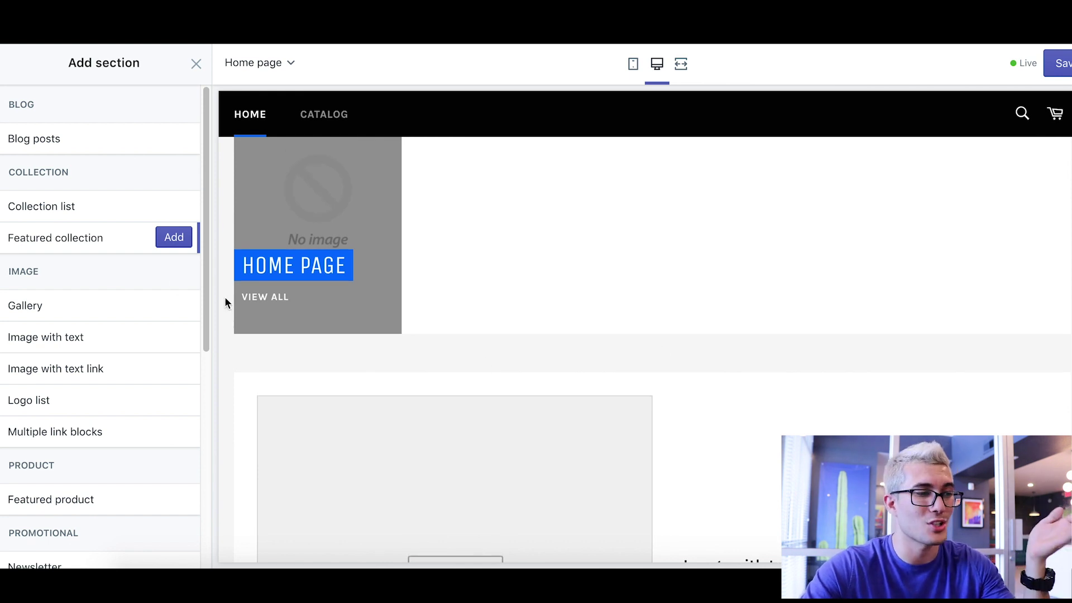
{"action": "left_click", "coordinate": [198, 66]}
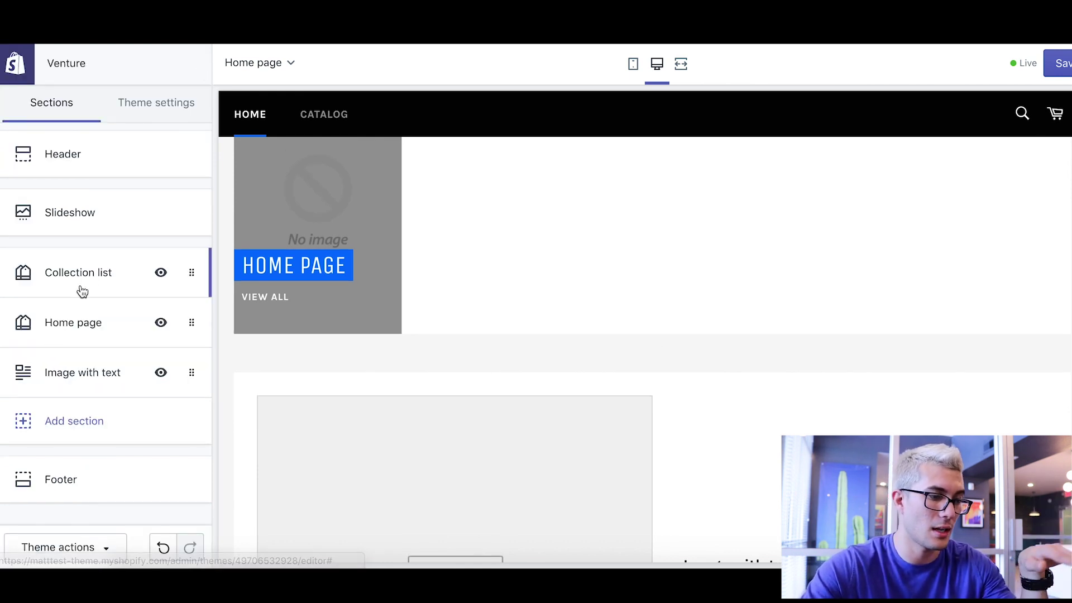
{"action": "left_click", "coordinate": [81, 329]}
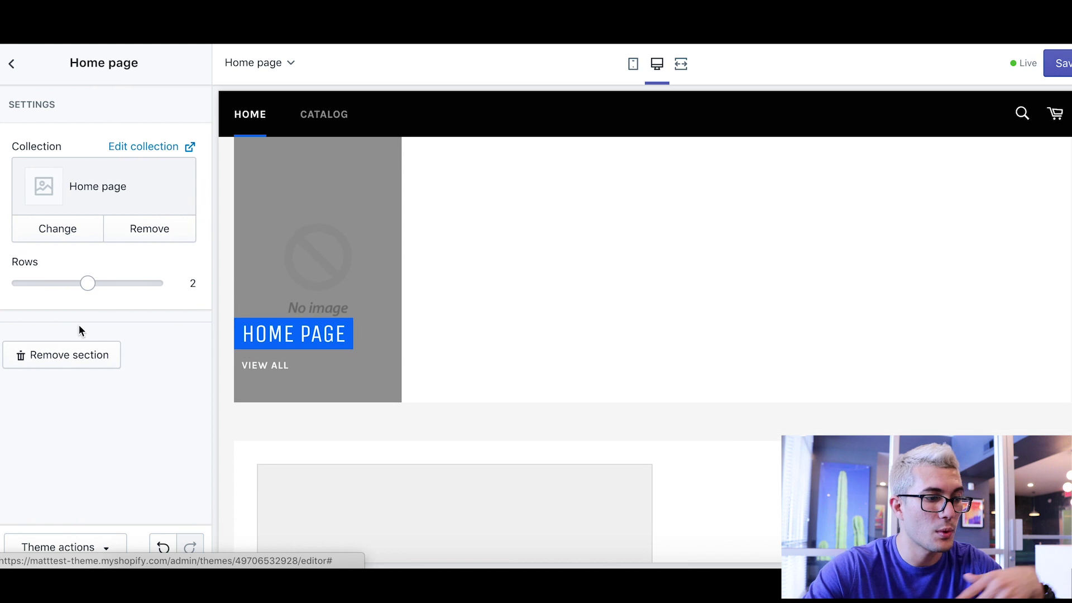
{"action": "left_click", "coordinate": [129, 283]}
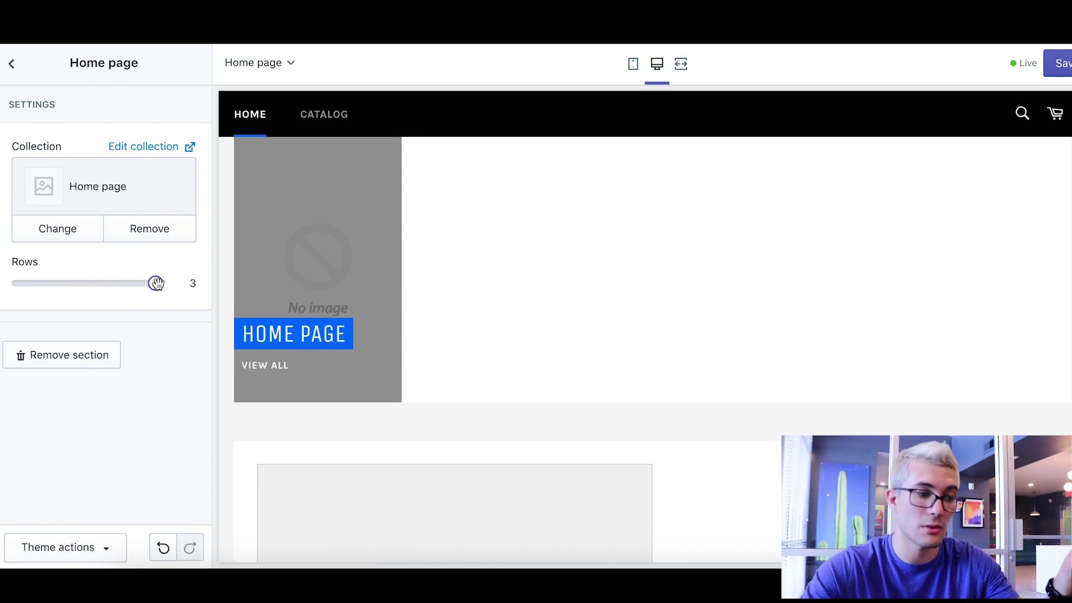
{"action": "left_click_drag", "start_coordinate": [155, 283], "coordinate": [29, 282]}
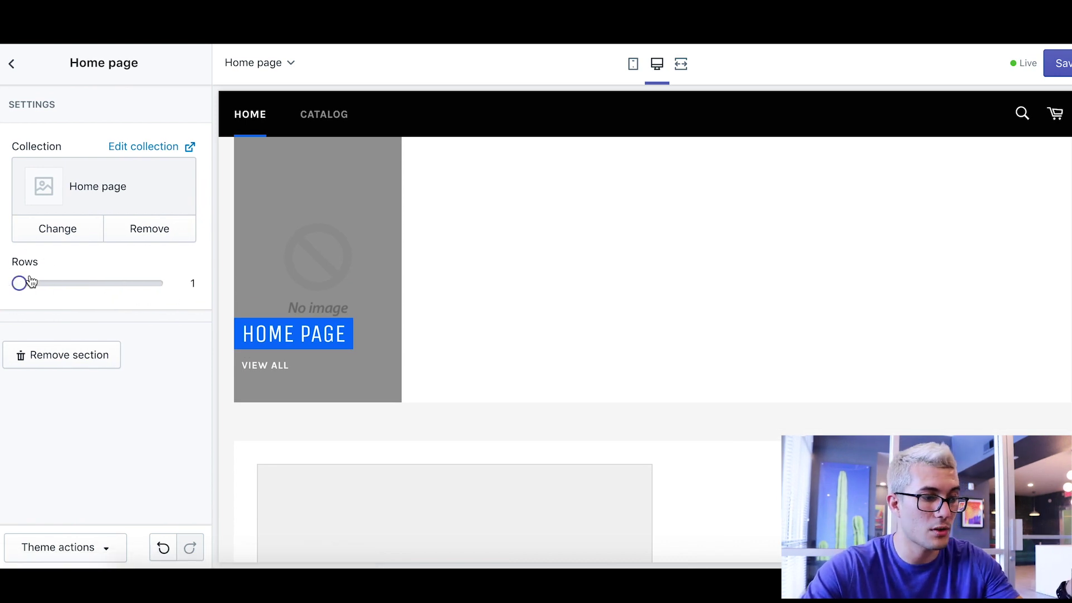
{"action": "left_click", "coordinate": [124, 289]}
{"action": "left_click", "coordinate": [150, 279]}
{"action": "left_click_drag", "start_coordinate": [150, 279], "coordinate": [88, 283]}
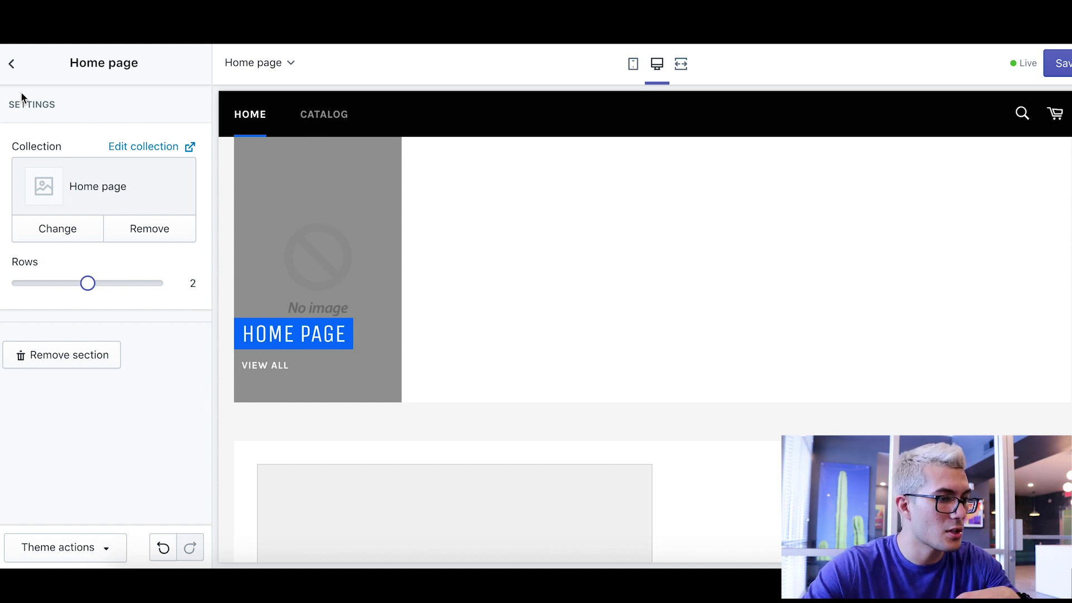
{"action": "left_click", "coordinate": [11, 63]}
{"action": "scroll", "coordinate": [696, 312], "scroll_direction": "down", "scroll_amount": 6}
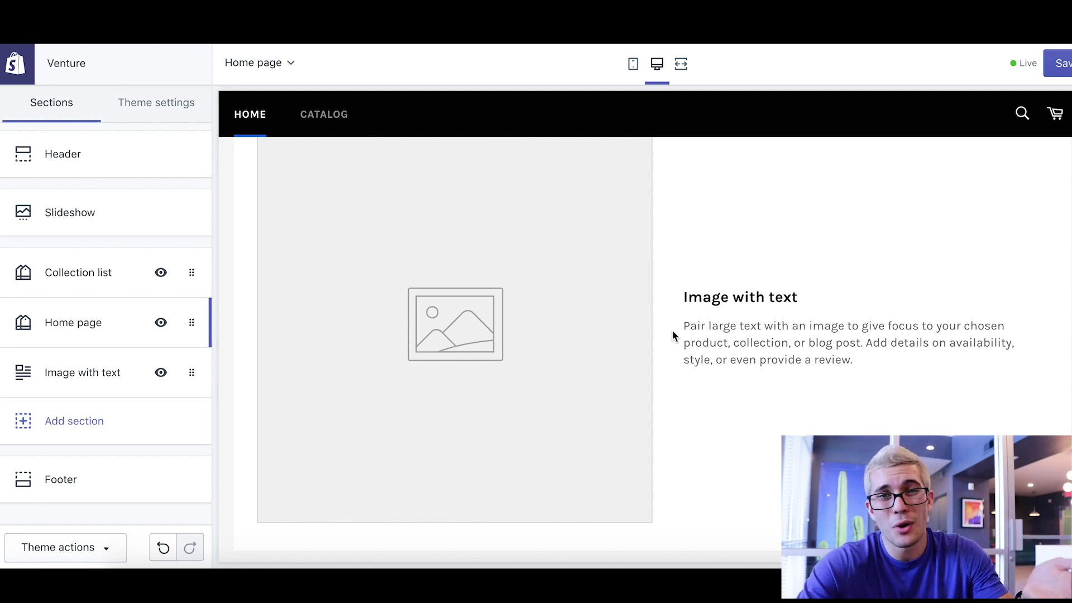
- Delete the Image with text section from the Venture home page
{"action": "left_click", "coordinate": [64, 380]}
{"action": "left_click", "coordinate": [71, 311]}
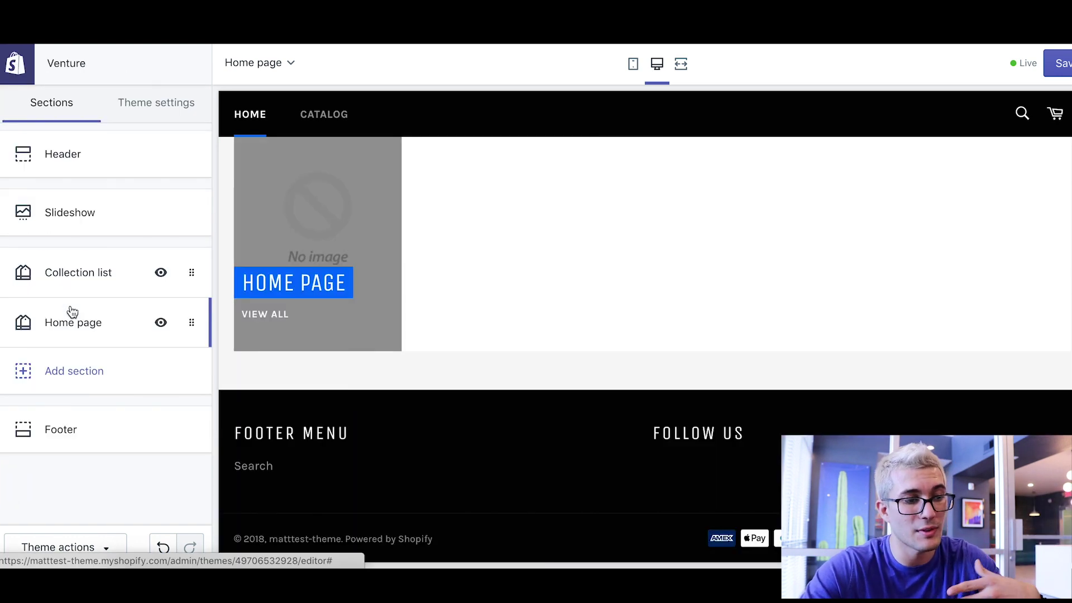
{"action": "scroll", "coordinate": [639, 397], "scroll_direction": "down", "scroll_amount": 10}
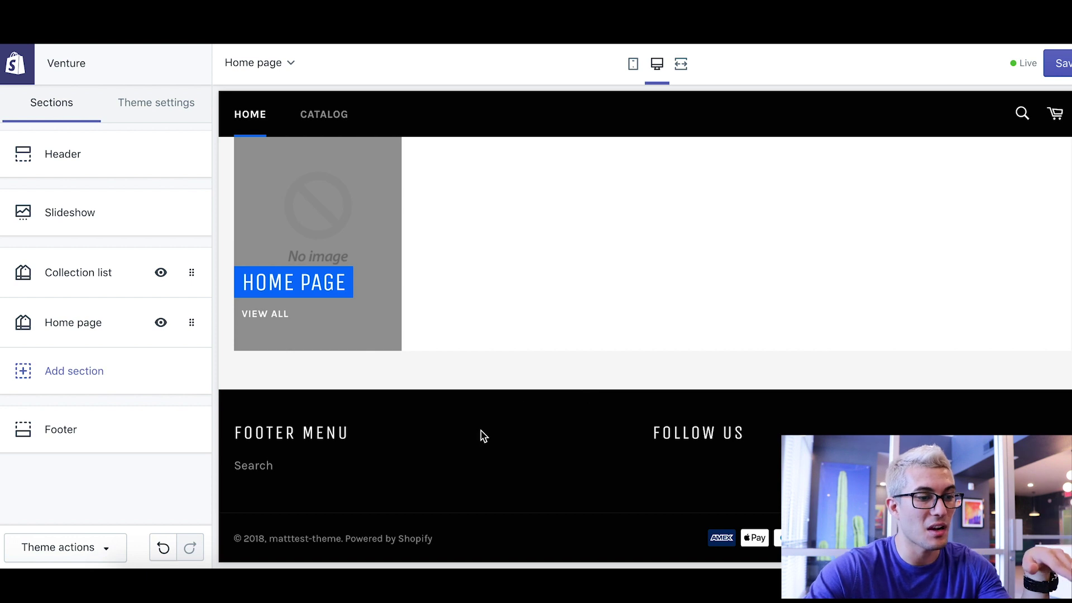
{"action": "scroll", "coordinate": [484, 433], "scroll_direction": "up", "scroll_amount": 5}
{"action": "scroll", "coordinate": [484, 431], "scroll_direction": "down", "scroll_amount": 5}
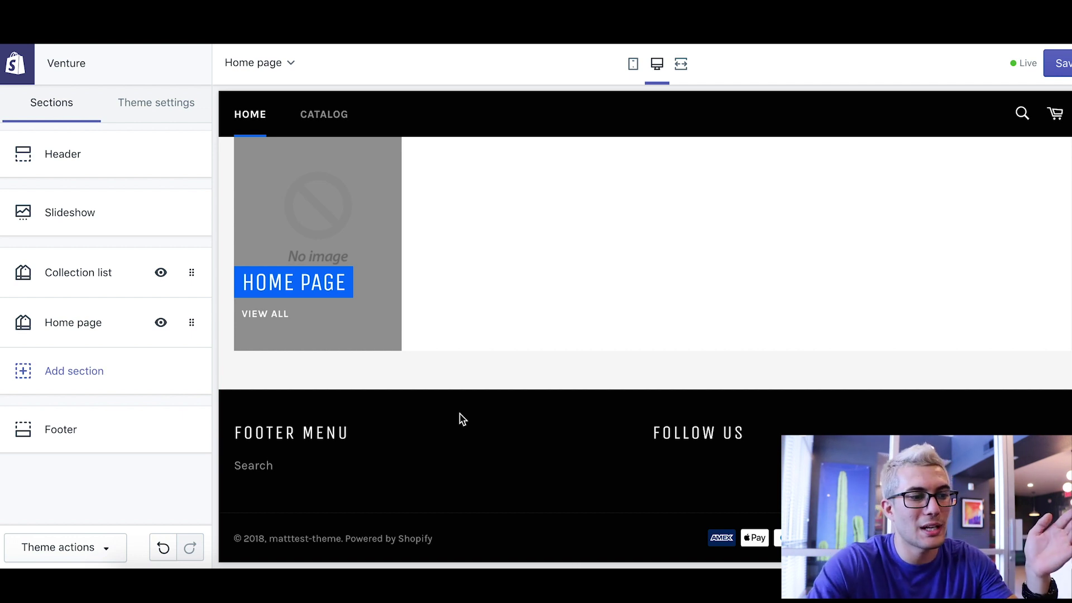
{"action": "scroll", "coordinate": [492, 377], "scroll_direction": "up", "scroll_amount": 2}
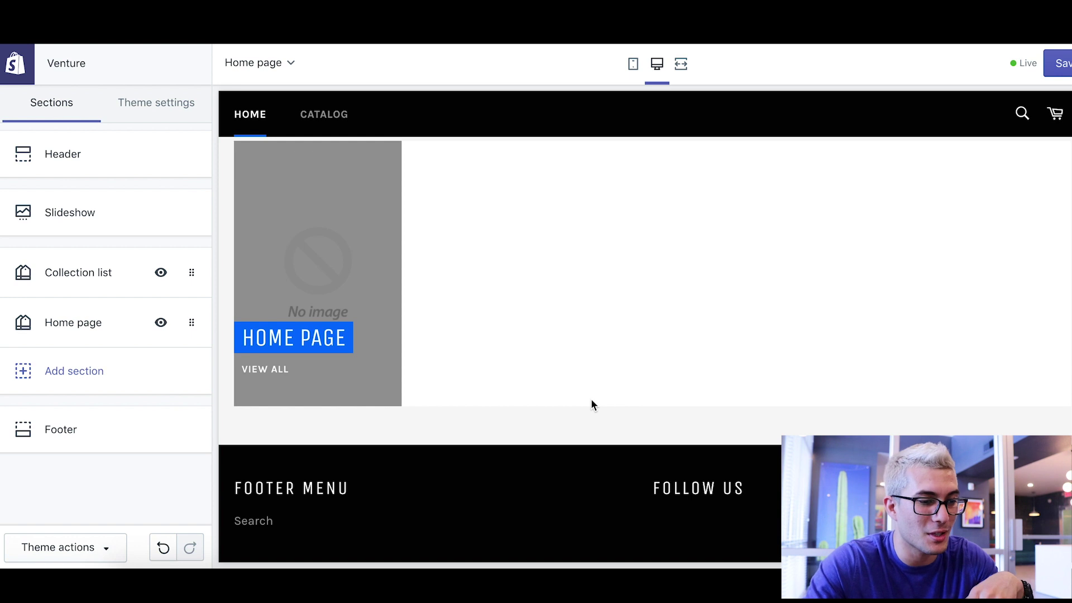
{"action": "scroll", "coordinate": [591, 399], "scroll_direction": "down", "scroll_amount": 1}
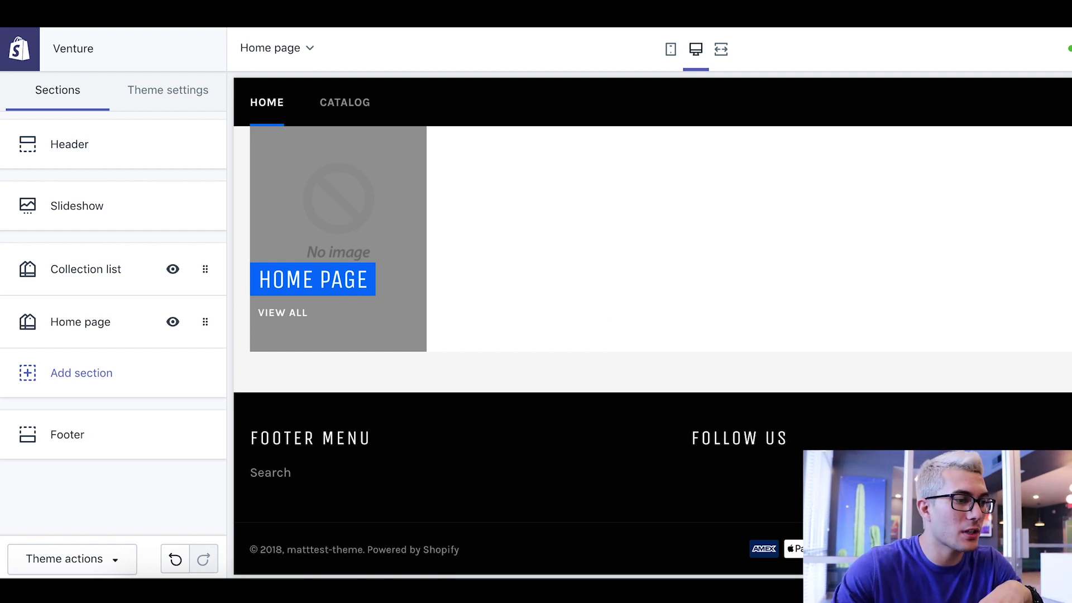
- Leave the theme editor despite unsaved changes and go to the store's pages list
{"action": "left_click", "coordinate": [25, 59]}
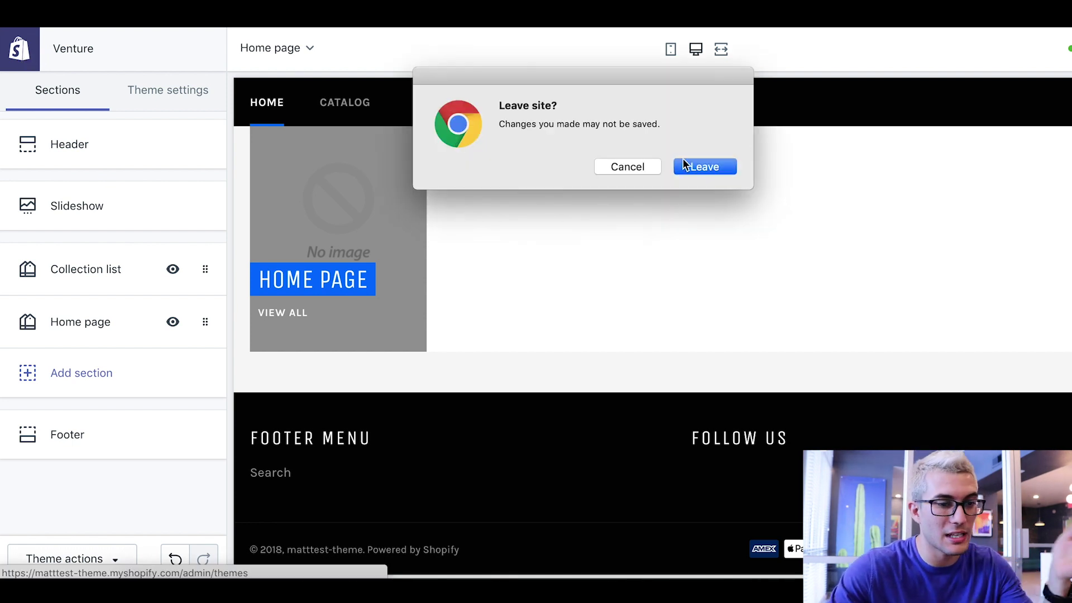
{"action": "left_click", "coordinate": [703, 167]}
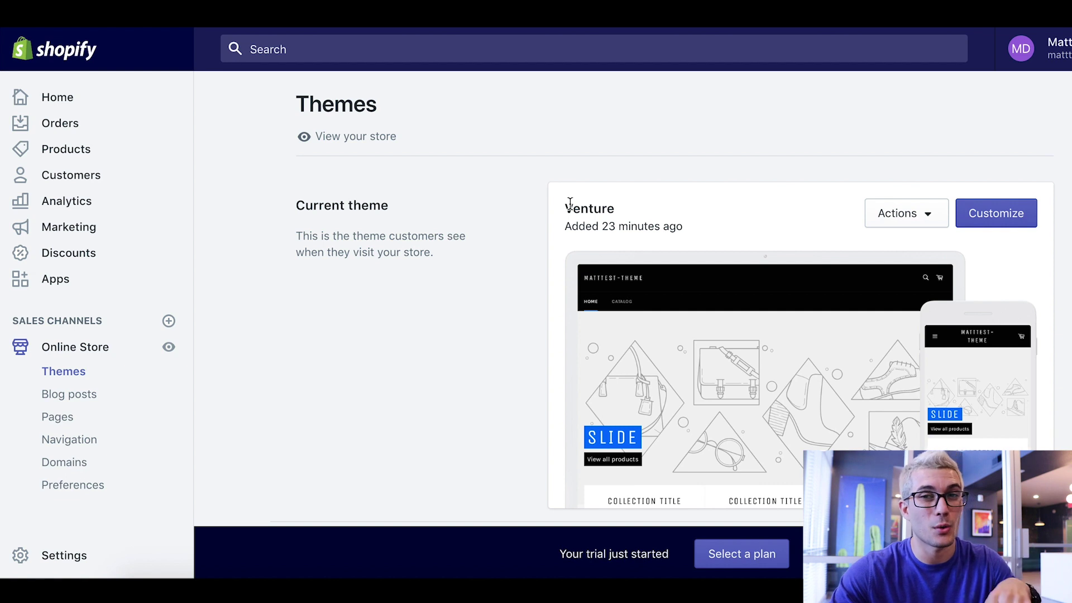
{"action": "left_click", "coordinate": [59, 423]}
- Start a new page titled 'Contact Us'
{"action": "left_click", "coordinate": [344, 475]}
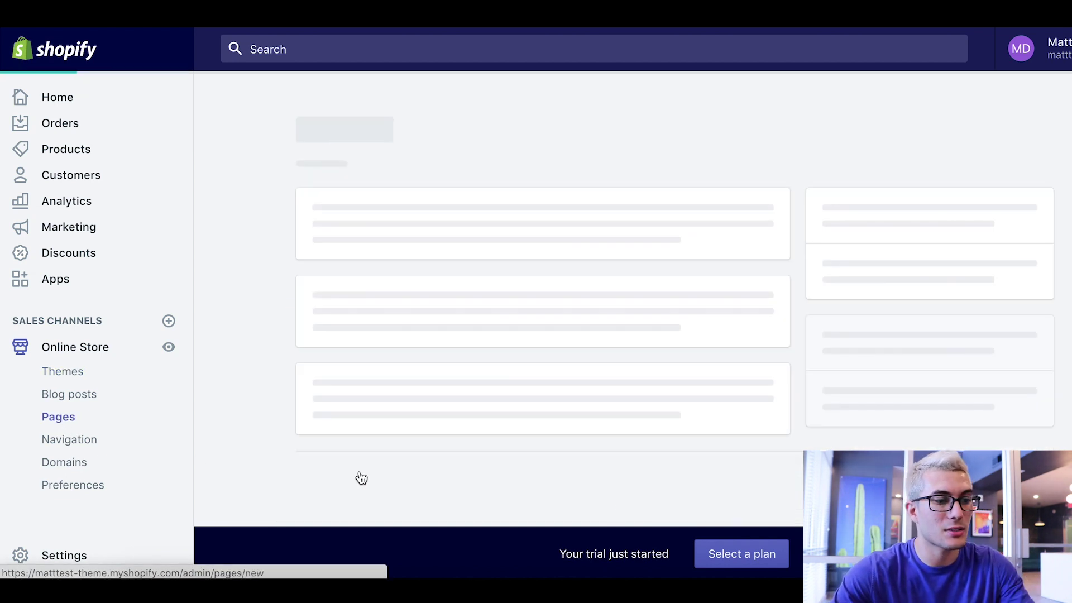
{"action": "left_click", "coordinate": [437, 258]}
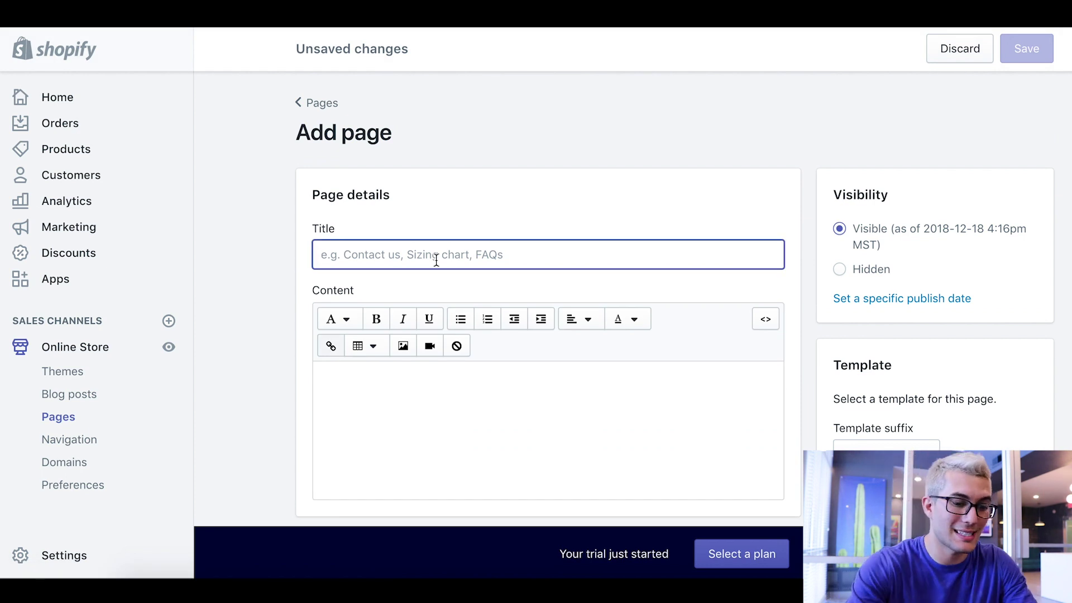
{"action": "type", "text": "Contact Ys"}
{"action": "key", "text": "BackSpace"}
{"action": "key", "text": "BackSpace"}
{"action": "type", "text": "U"}
{"action": "key", "text": "BackSpace"}
{"action": "key", "text": "BackSpace"}
{"action": "type", "text": "Us"}
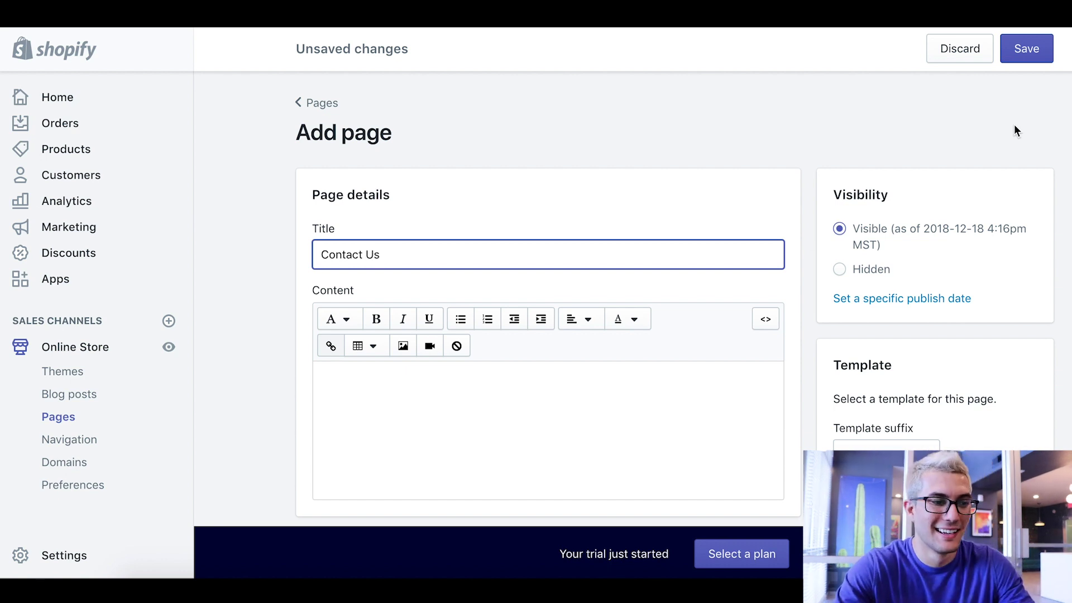
- Assign the page.contact template to the Contact Us page and save it
{"action": "scroll", "coordinate": [1012, 182], "scroll_direction": "down", "scroll_amount": 2}
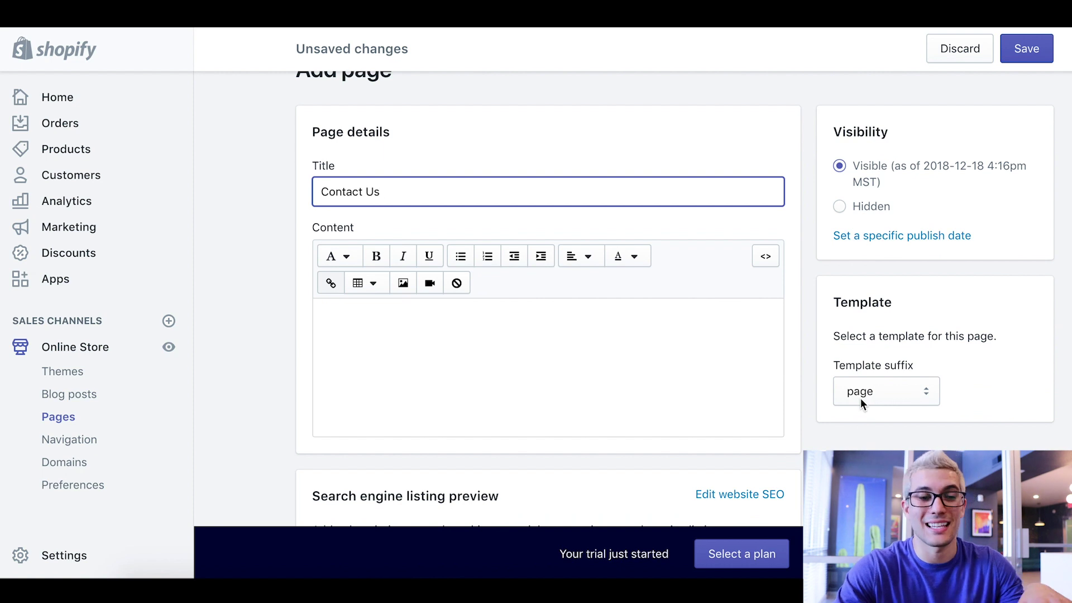
{"action": "left_click", "coordinate": [860, 398]}
{"action": "left_click", "coordinate": [863, 406]}
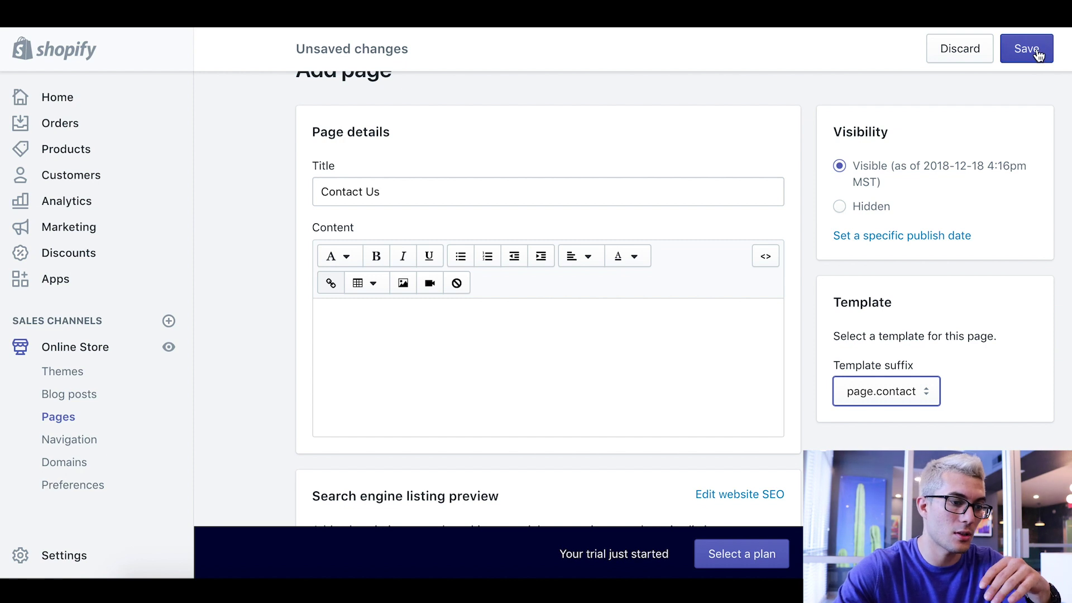
{"action": "left_click", "coordinate": [570, 345]}
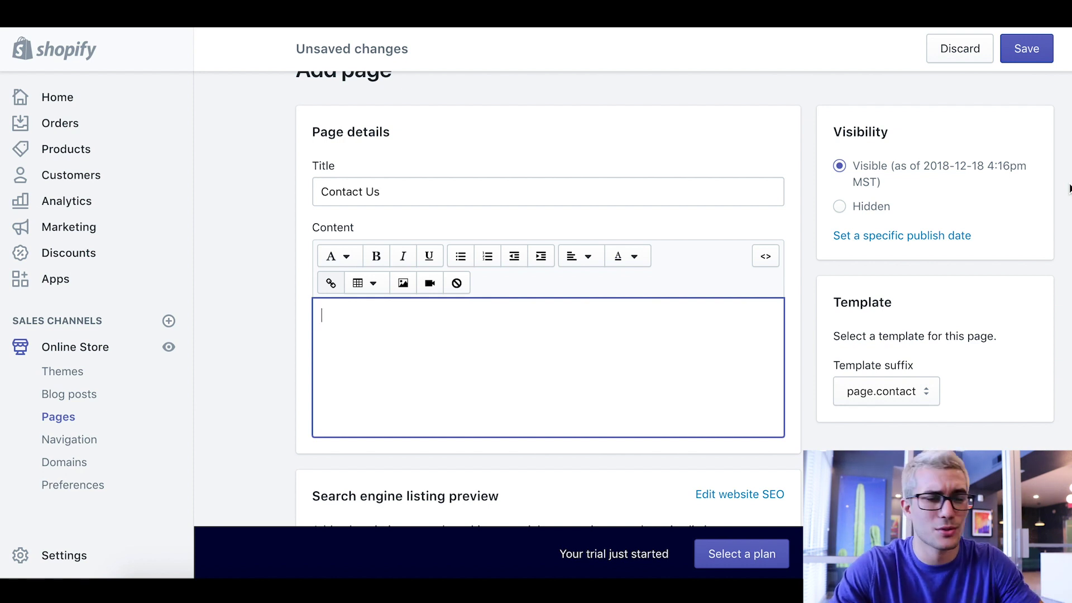
{"action": "left_click", "coordinate": [1029, 49]}
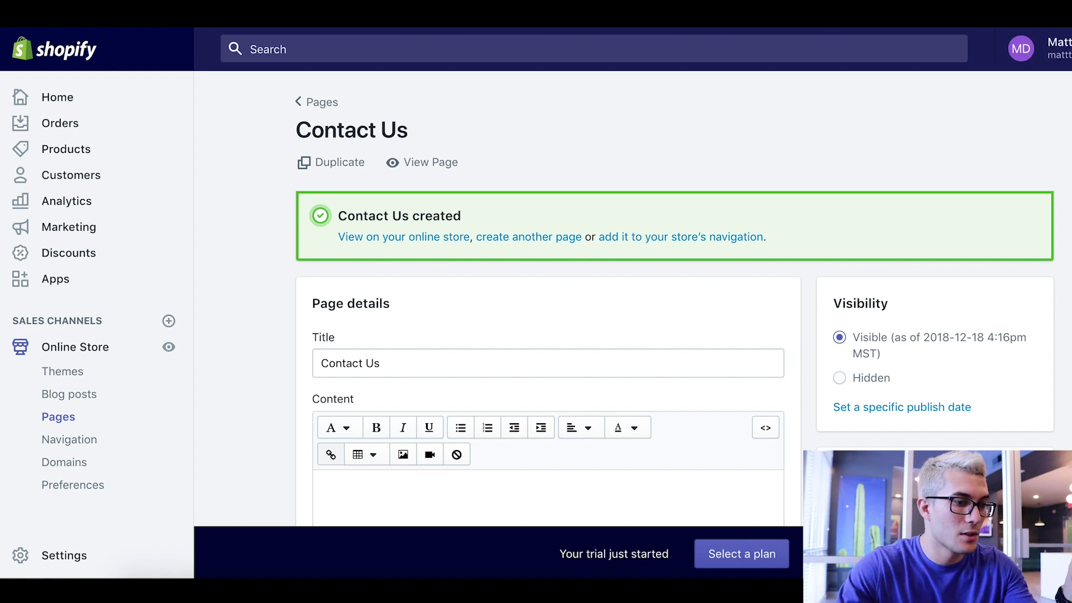
- View the live Contact Us page and its contact form on the storefront
{"action": "left_click", "coordinate": [411, 163]}
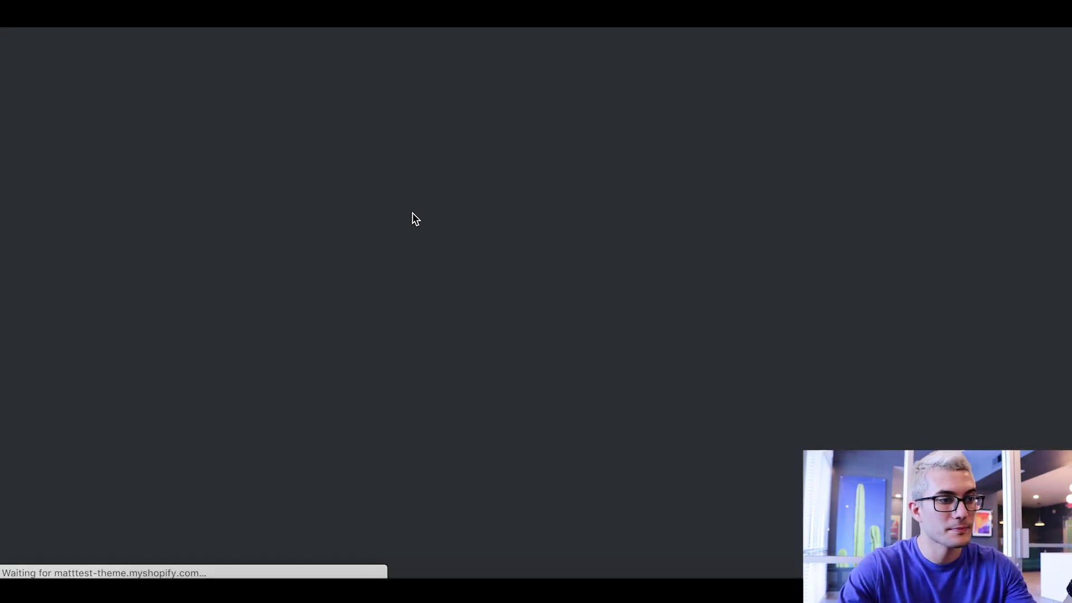
{"action": "scroll", "coordinate": [830, 207], "scroll_direction": "down", "scroll_amount": 3}
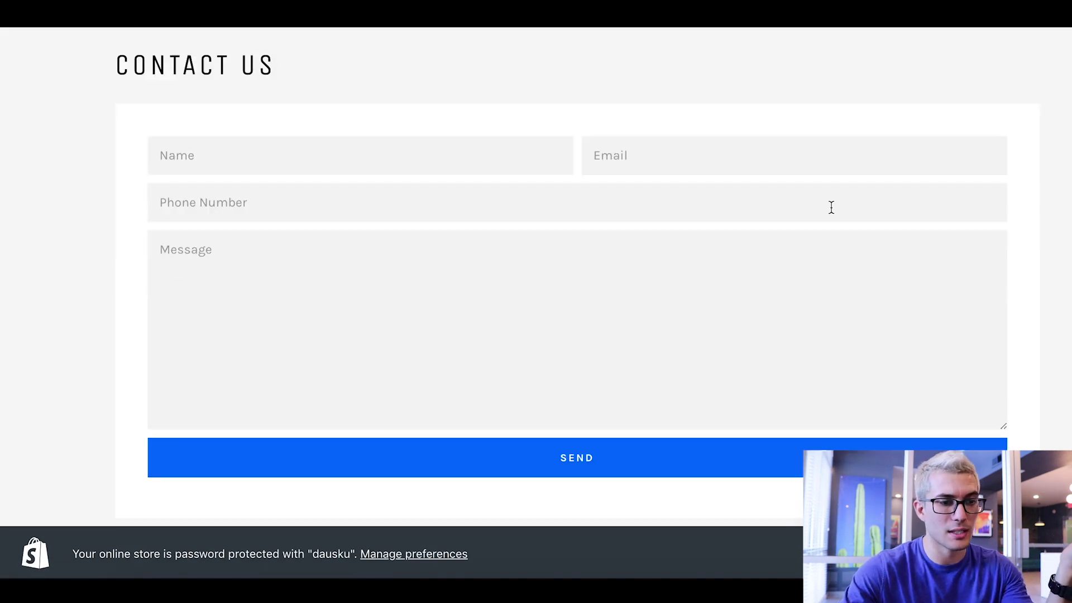
{"action": "scroll", "coordinate": [207, 148], "scroll_direction": "up", "scroll_amount": 3}
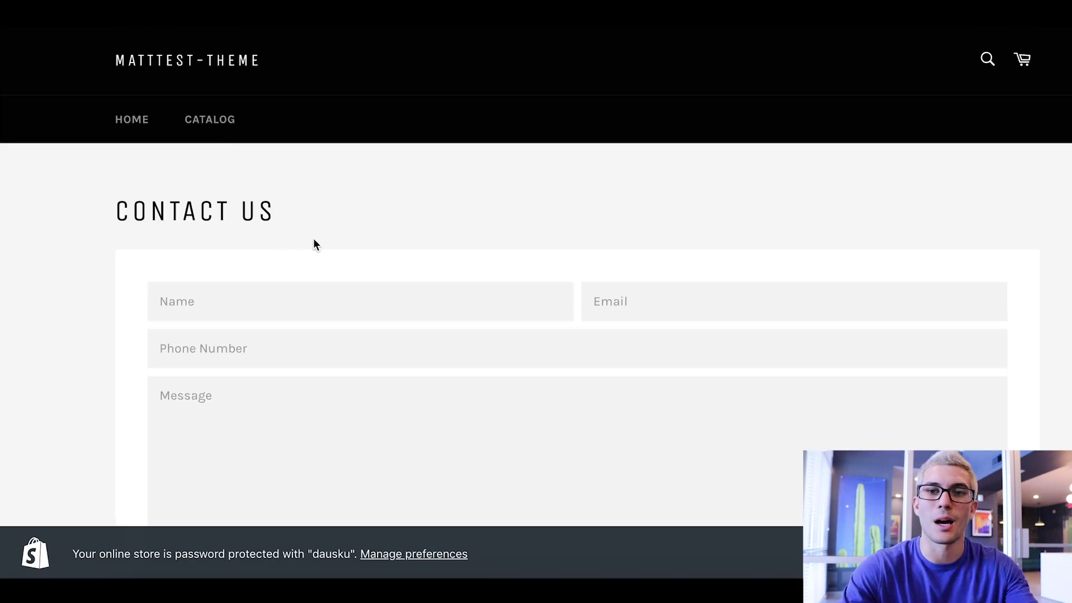
{"action": "scroll", "coordinate": [322, 249], "scroll_direction": "down", "scroll_amount": 1}
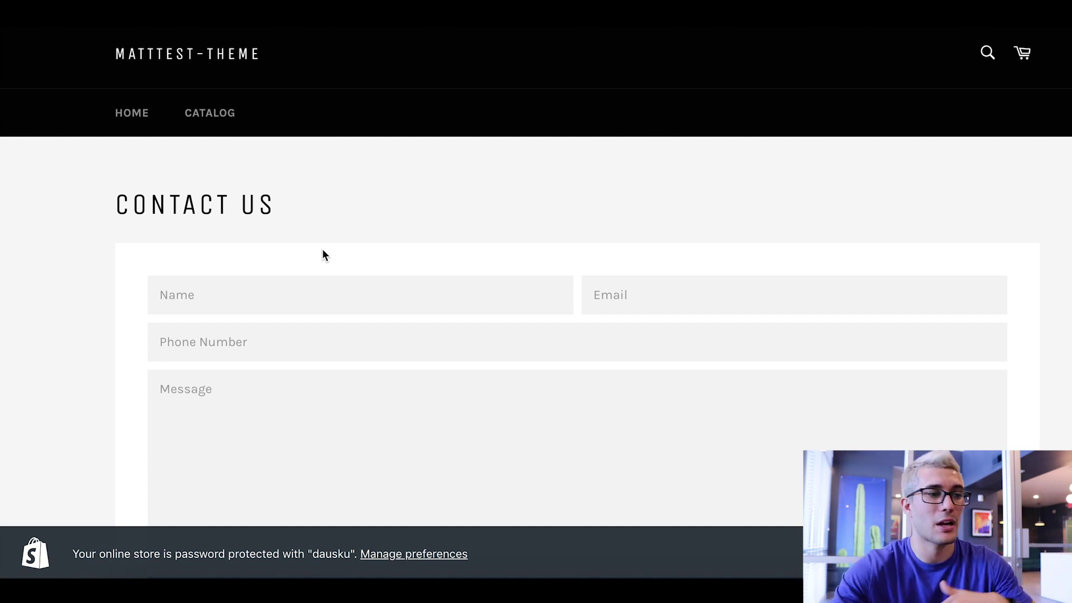
- Open a private browser window and load the Fashion Nova website
{"action": "key", "text": "ctrl+shift+n"}
{"action": "type", "text": "fa"}
{"action": "key", "text": "Return"}
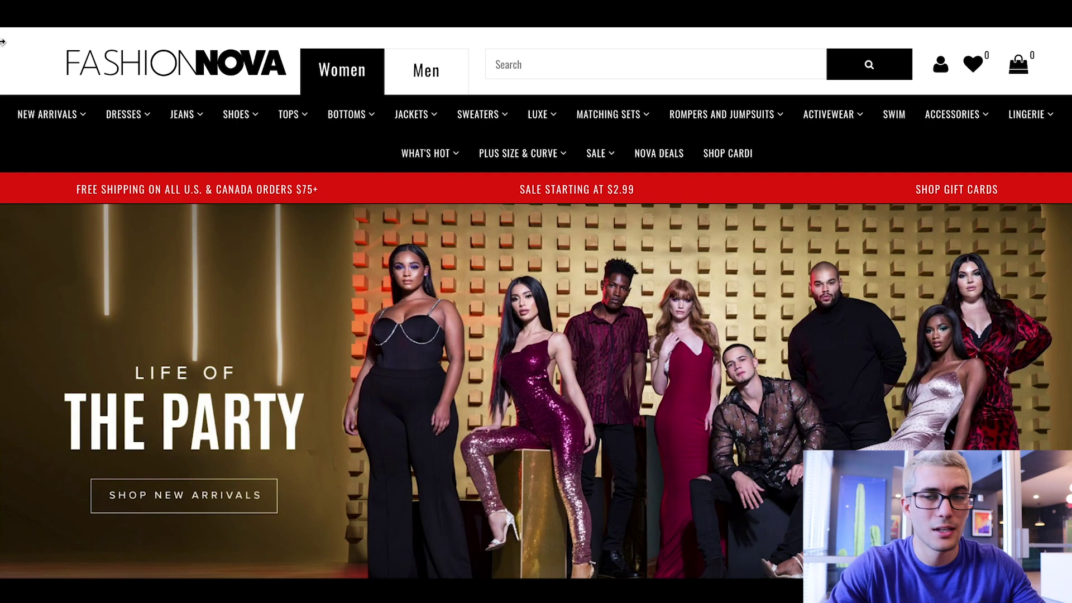
- Open Fashion Nova's footer Contact Us! page and review its inquiry types
{"action": "scroll", "coordinate": [713, 356], "scroll_direction": "down", "scroll_amount": 20}
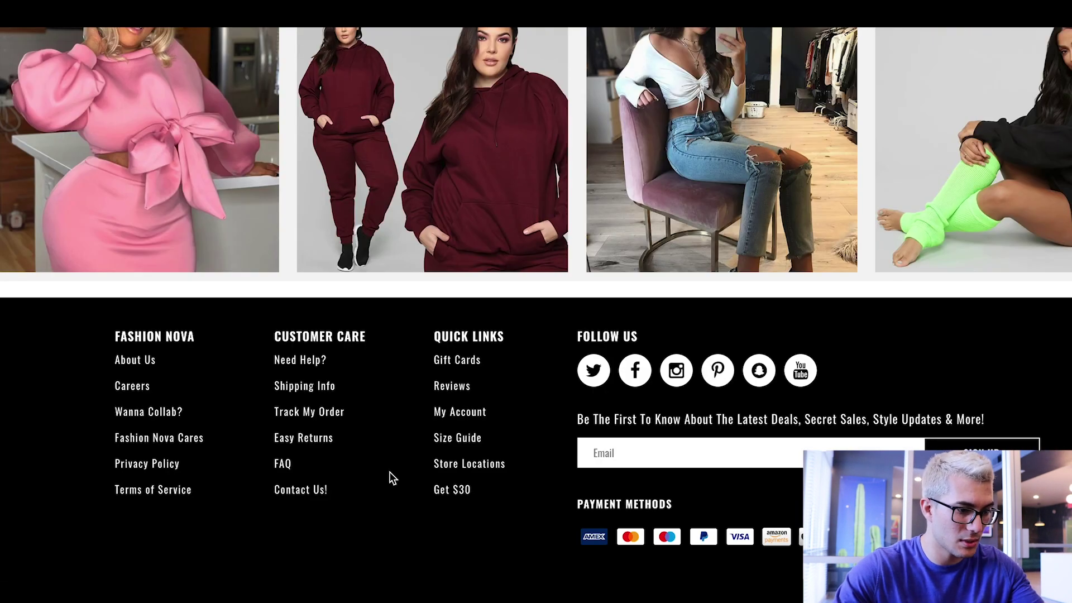
{"action": "left_click", "coordinate": [306, 502]}
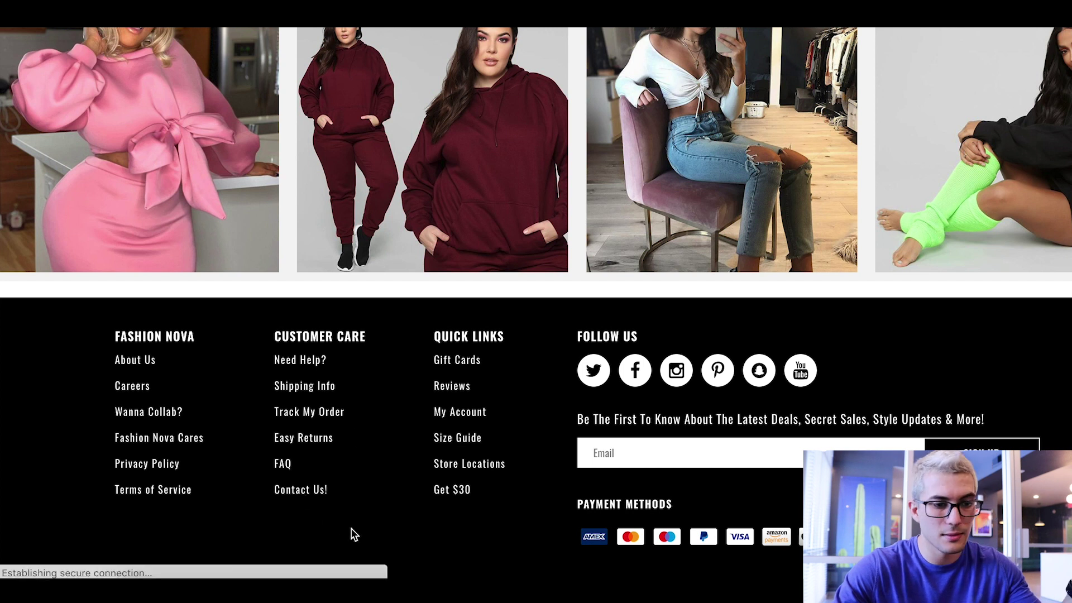
{"action": "scroll", "coordinate": [943, 262], "scroll_direction": "down", "scroll_amount": 1}
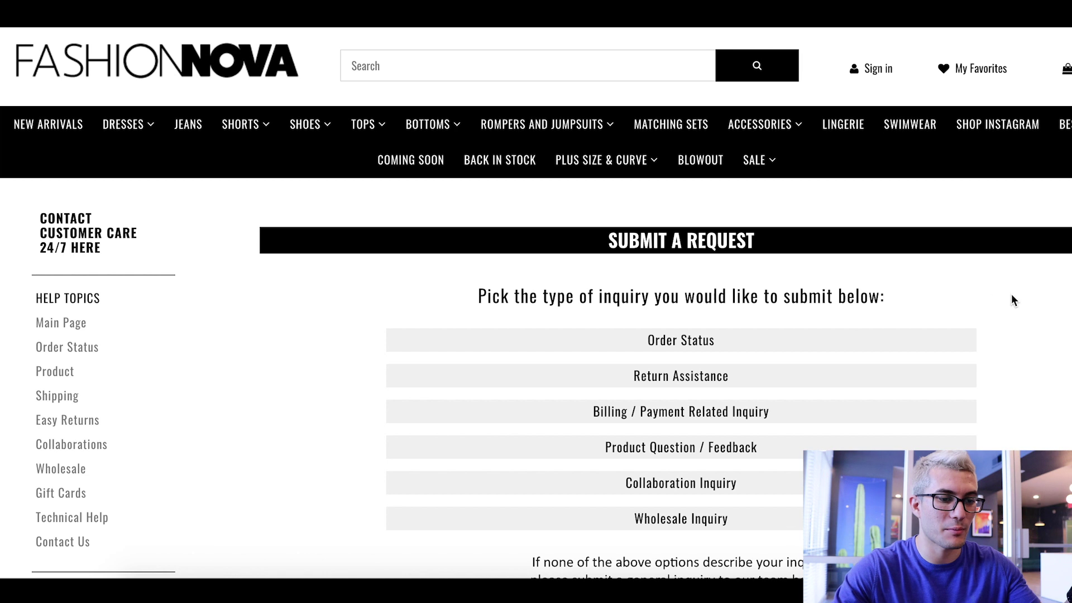
{"action": "scroll", "coordinate": [1011, 294], "scroll_direction": "down", "scroll_amount": 2}
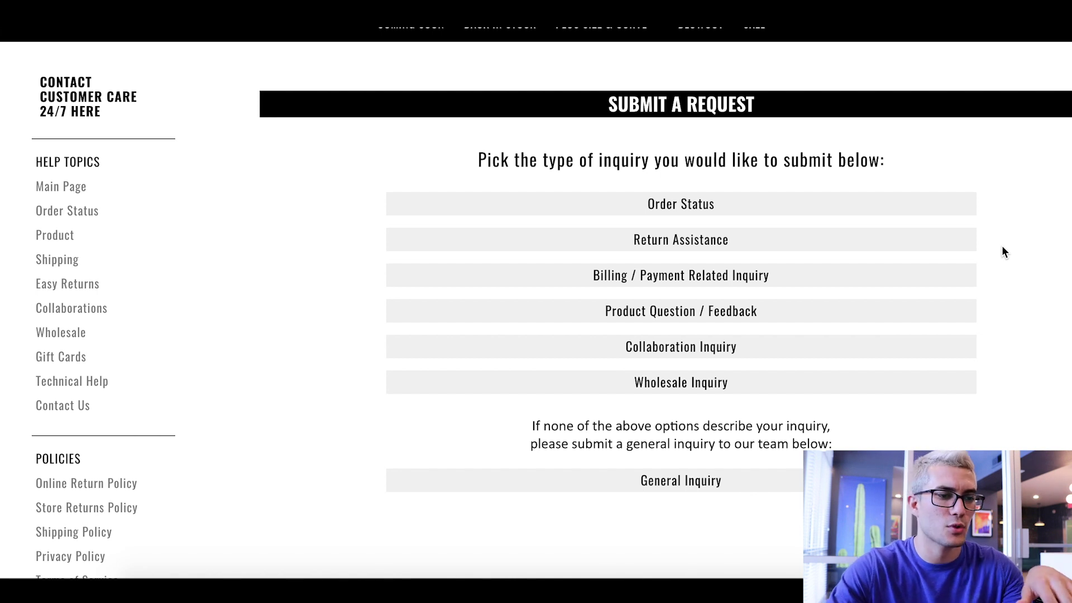
{"action": "scroll", "coordinate": [994, 257], "scroll_direction": "up", "scroll_amount": 1}
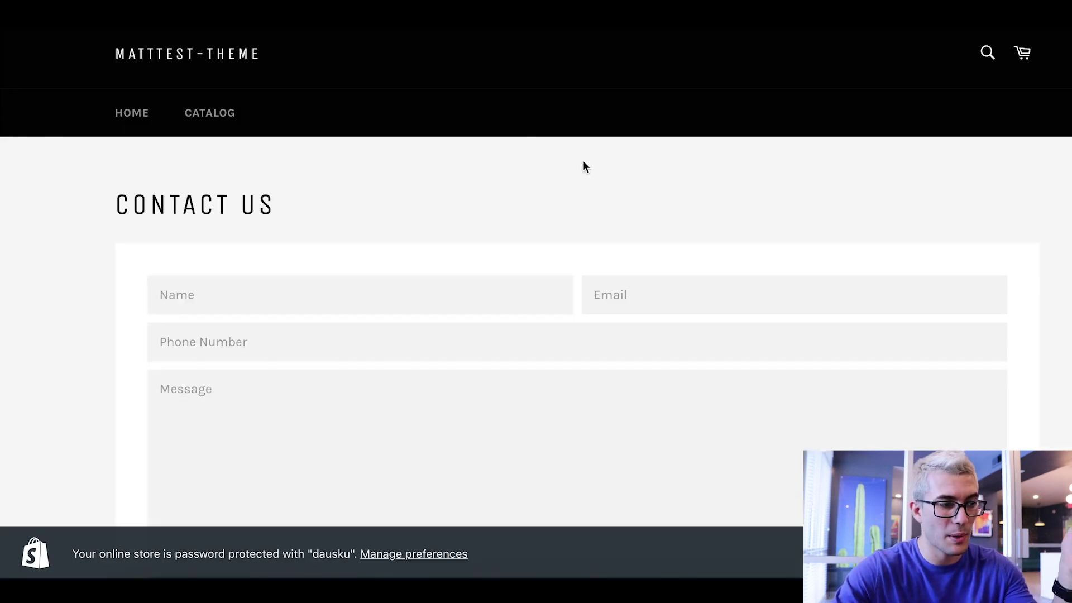
{"action": "scroll", "coordinate": [586, 160], "scroll_direction": "down", "scroll_amount": 3}
{"action": "scroll", "coordinate": [586, 160], "scroll_direction": "up", "scroll_amount": 3}
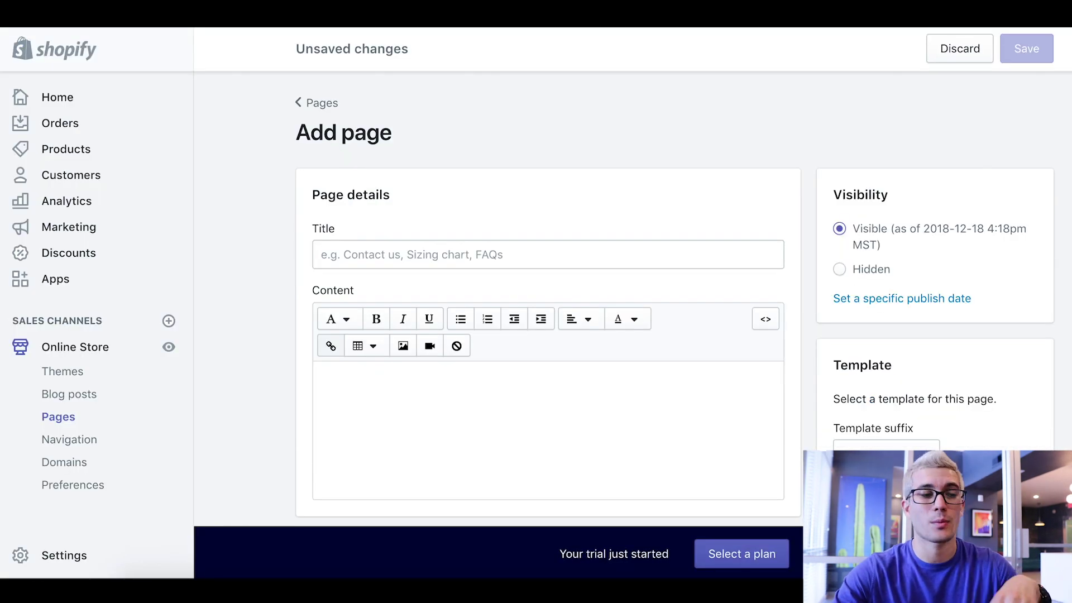
- Scroll down the saved Contact Us page details
{"action": "scroll", "coordinate": [675, 299], "scroll_direction": "down", "scroll_amount": 1}
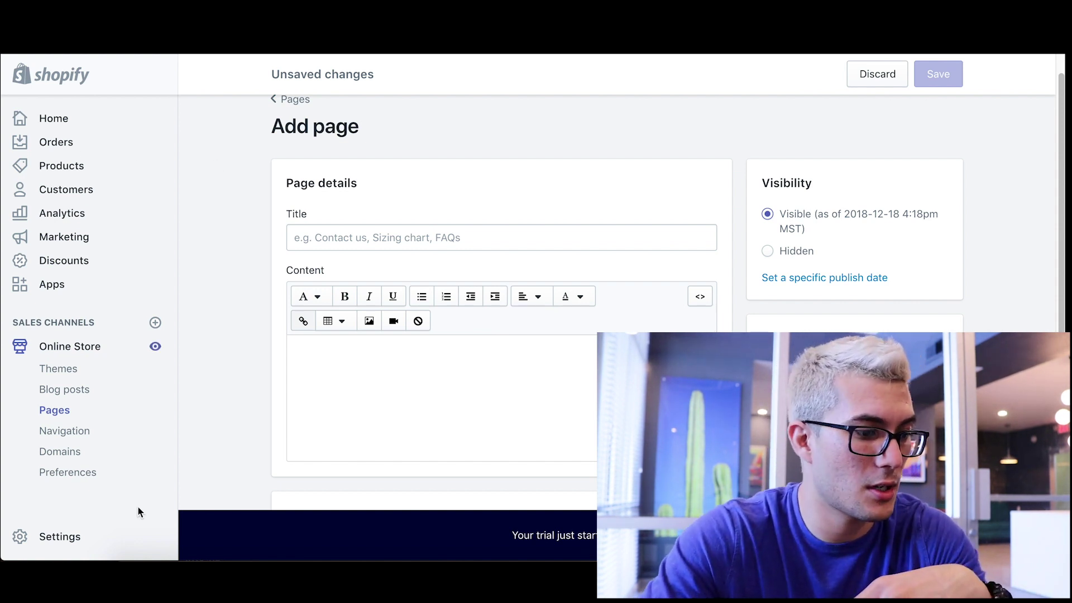
- Generate the Terms of service from the template in Settings > Legal
{"action": "left_click", "coordinate": [58, 536]}
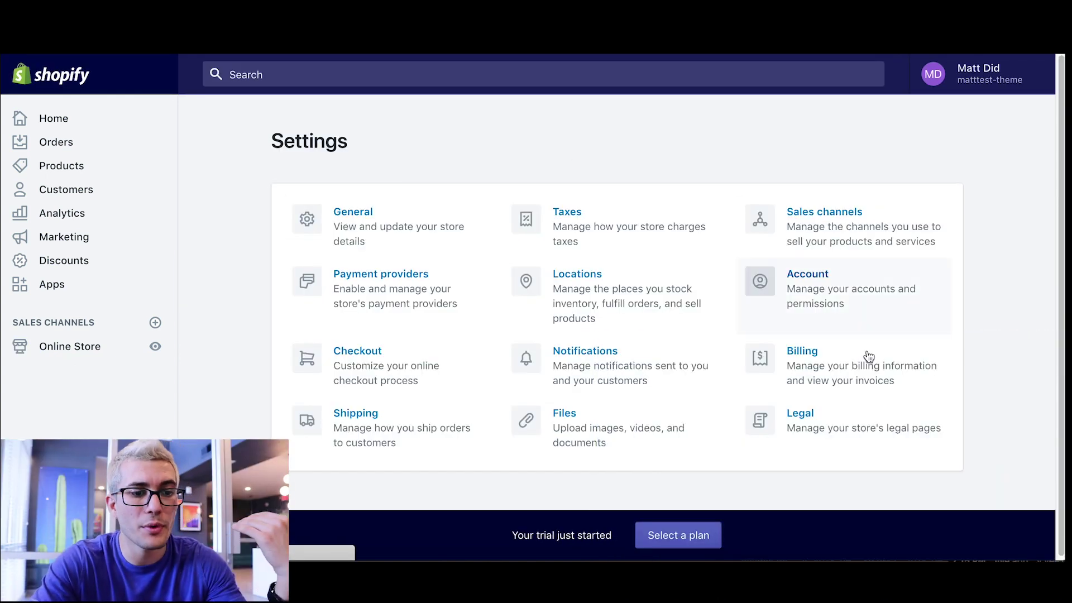
{"action": "left_click", "coordinate": [795, 429]}
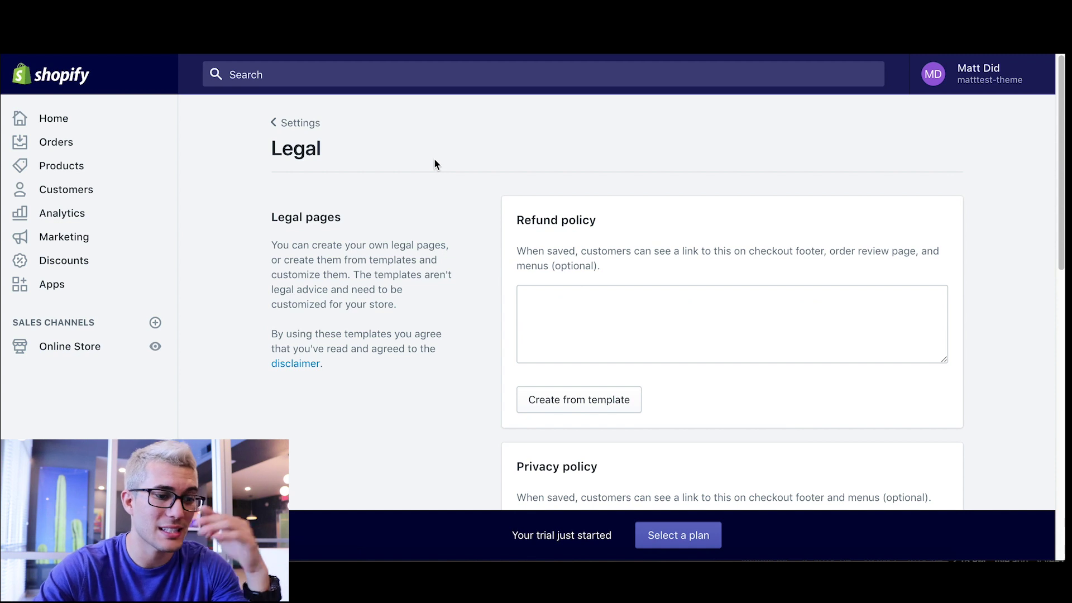
{"action": "scroll", "coordinate": [434, 204], "scroll_direction": "down", "scroll_amount": 1}
{"action": "scroll", "coordinate": [470, 275], "scroll_direction": "down", "scroll_amount": 6}
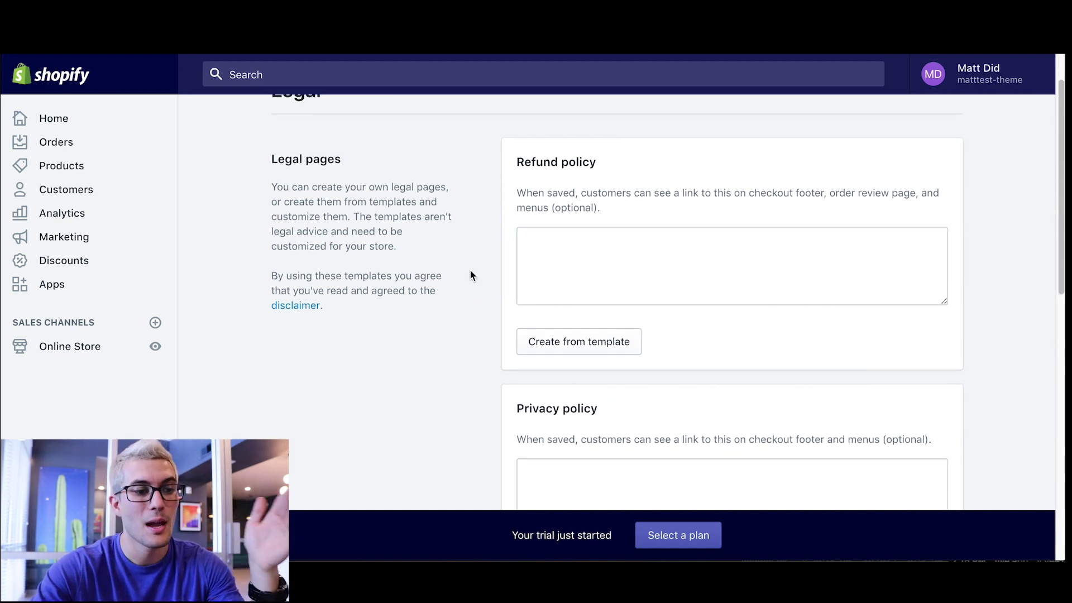
{"action": "scroll", "coordinate": [470, 275], "scroll_direction": "down", "scroll_amount": 2}
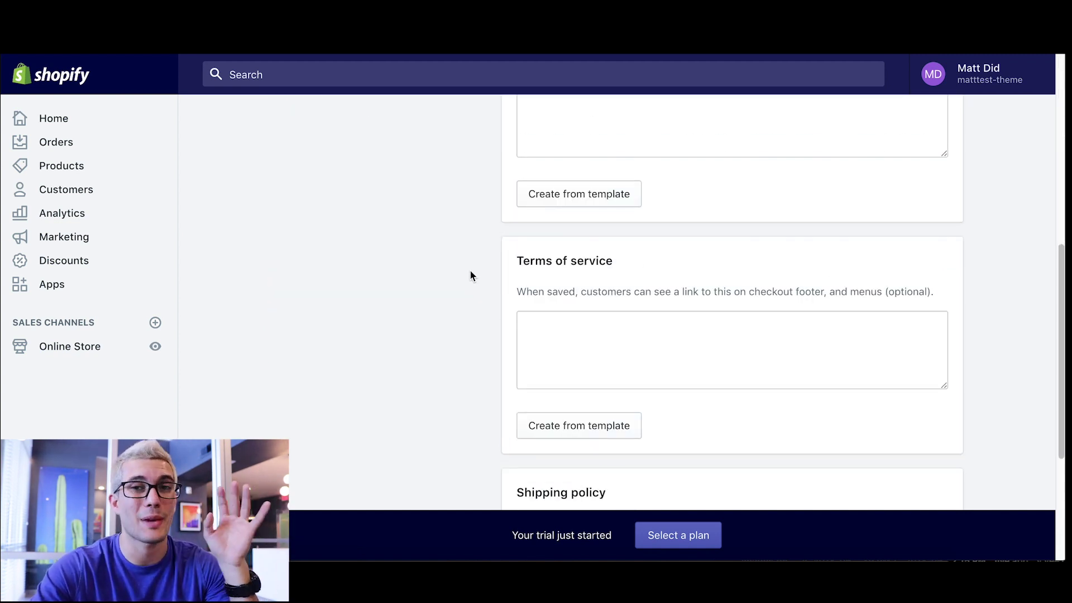
{"action": "scroll", "coordinate": [469, 270], "scroll_direction": "down", "scroll_amount": 1}
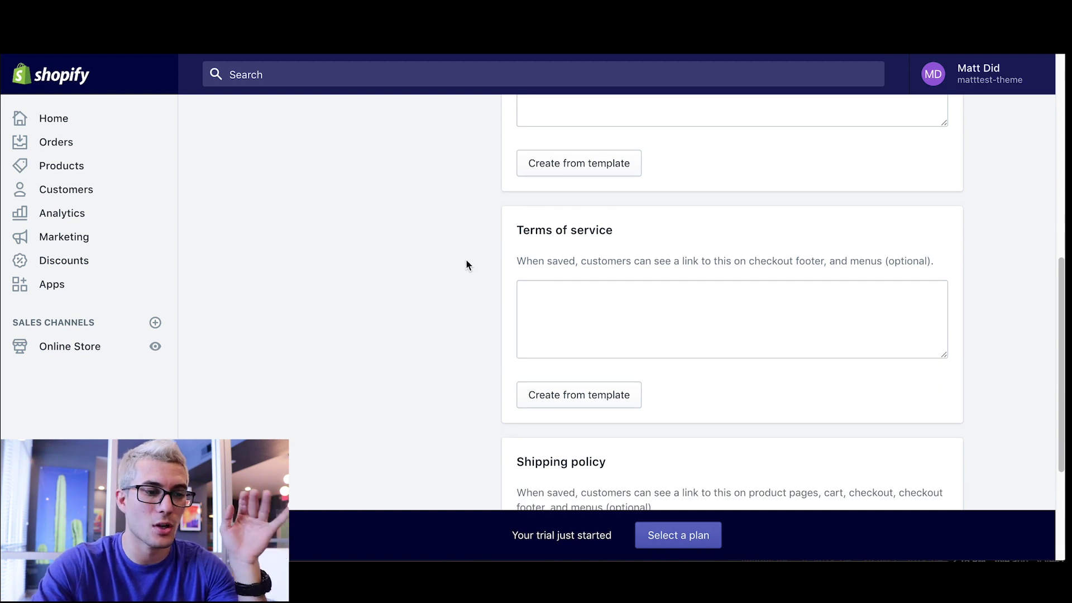
{"action": "left_click", "coordinate": [575, 398]}
- Review the Terms of service text through Section 20, select all of it, and return to Online Store
{"action": "scroll", "coordinate": [419, 273], "scroll_direction": "down", "scroll_amount": 3}
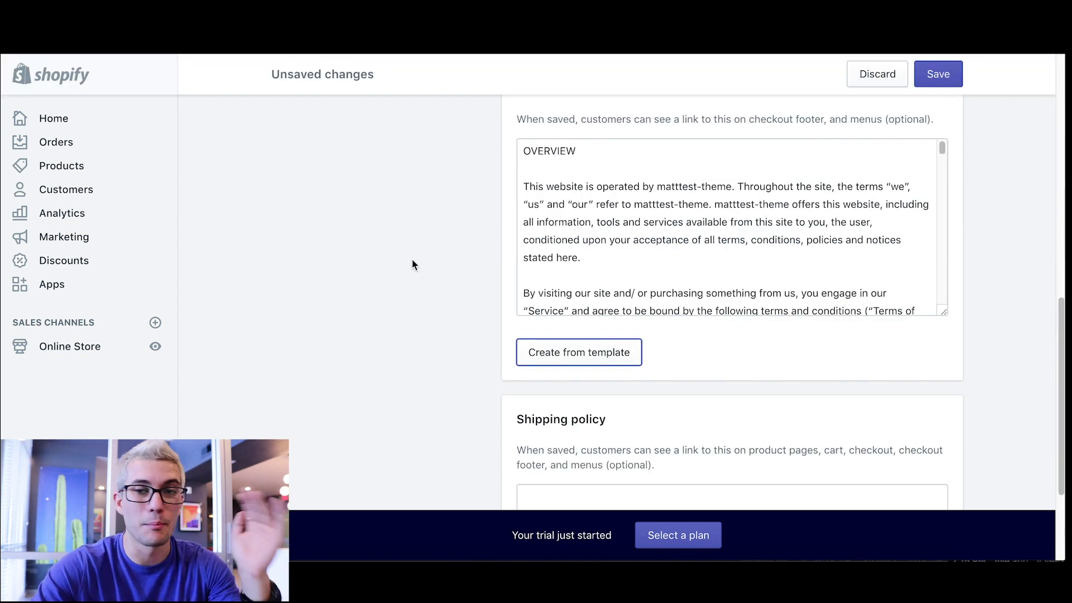
{"action": "scroll", "coordinate": [710, 206], "scroll_direction": "down", "scroll_amount": 10}
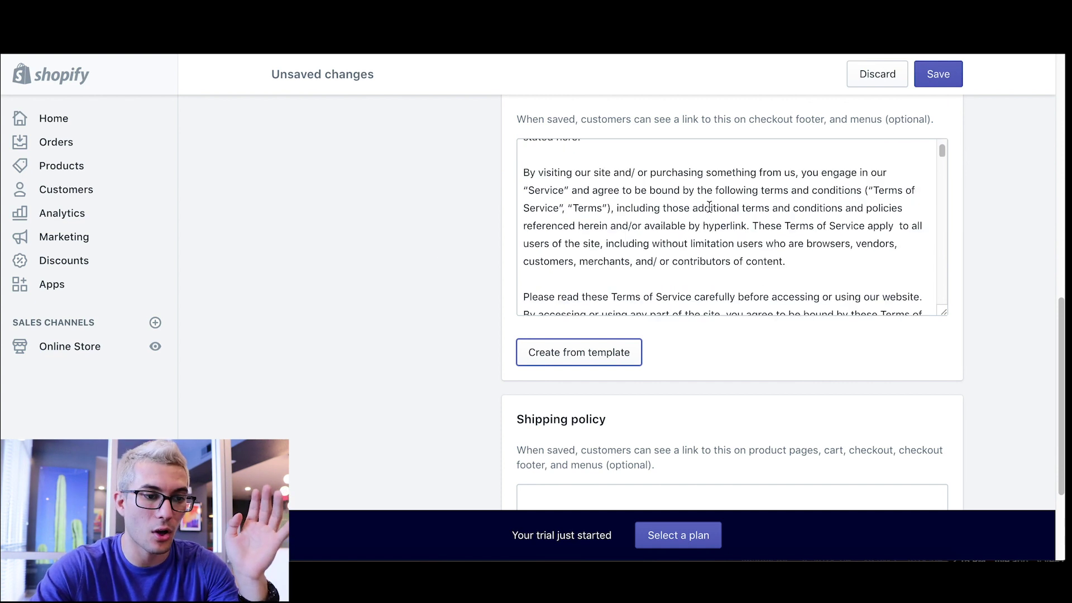
{"action": "scroll", "coordinate": [704, 215], "scroll_direction": "down", "scroll_amount": 5}
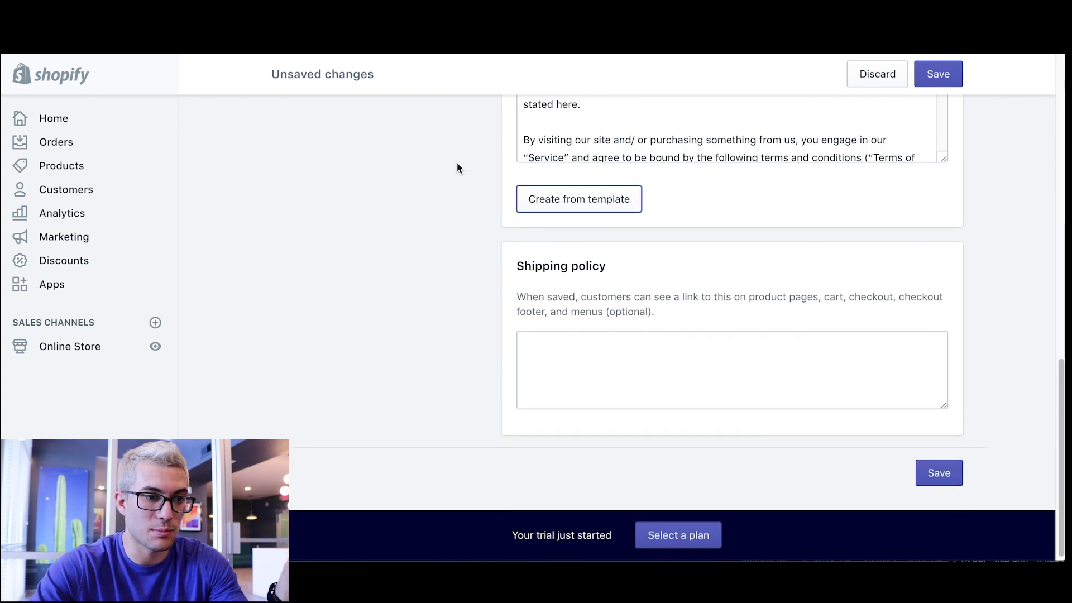
{"action": "scroll", "coordinate": [457, 165], "scroll_direction": "up", "scroll_amount": 10}
{"action": "scroll", "coordinate": [458, 165], "scroll_direction": "down", "scroll_amount": 6}
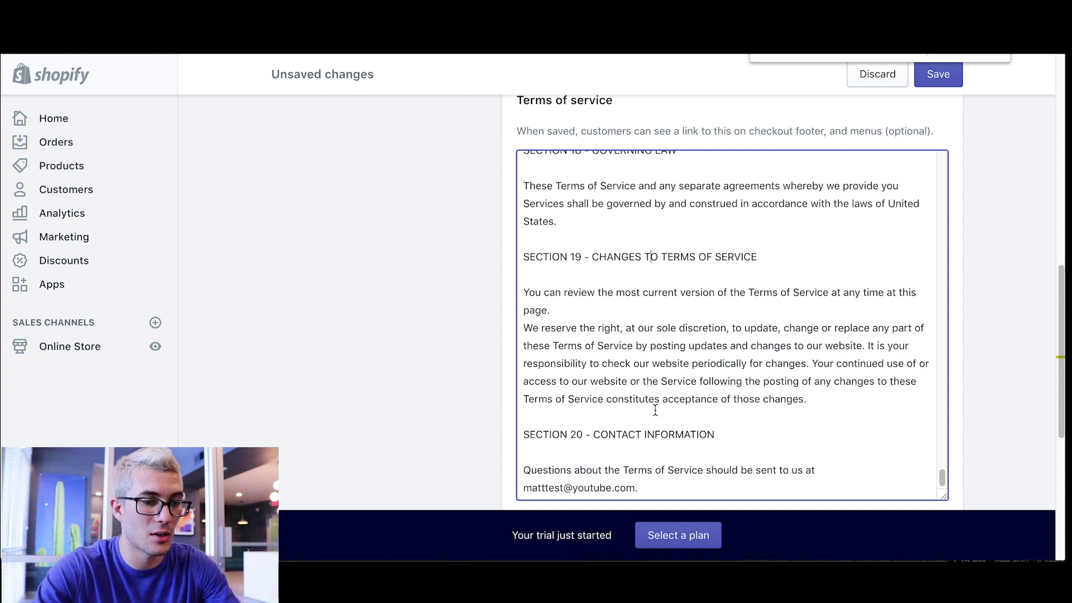
{"action": "key", "text": "ctrl+a"}
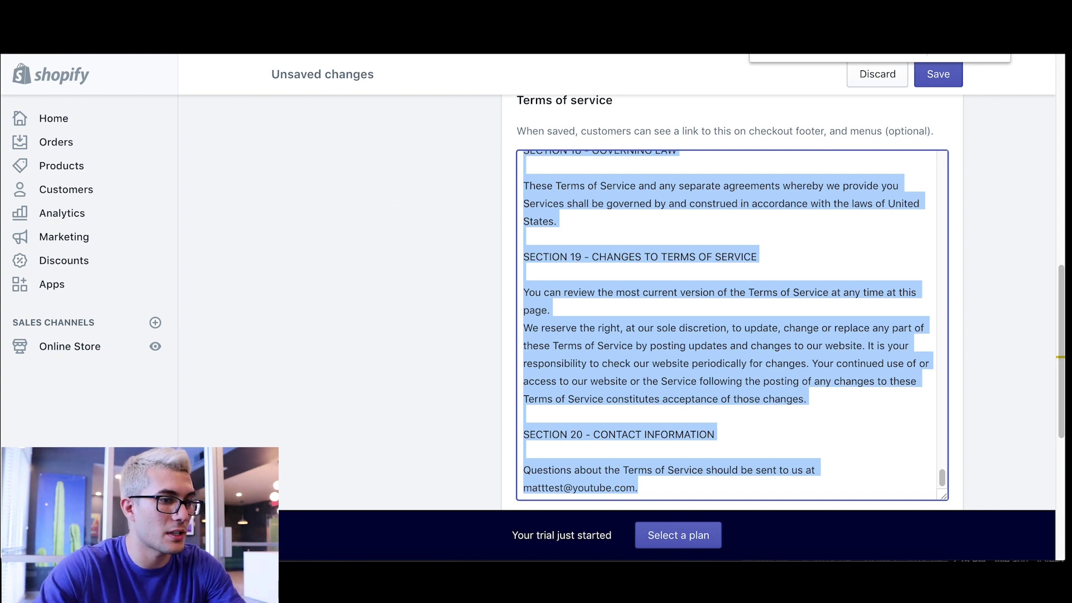
{"action": "left_click", "coordinate": [73, 358]}
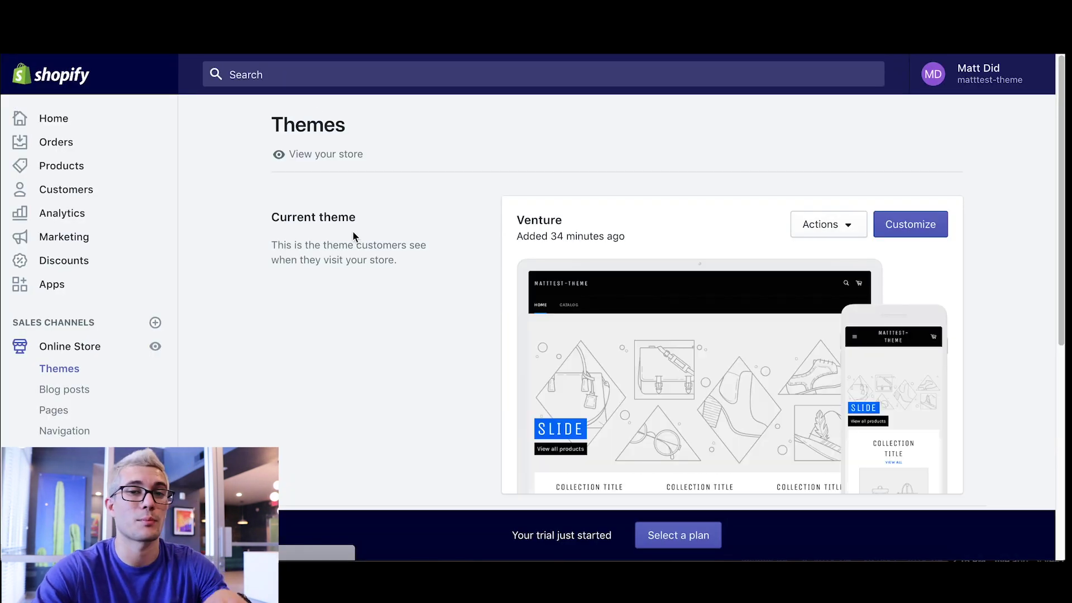
- Add a new store page titled 'Terms of Service'
{"action": "scroll", "coordinate": [353, 234], "scroll_direction": "down", "scroll_amount": 7}
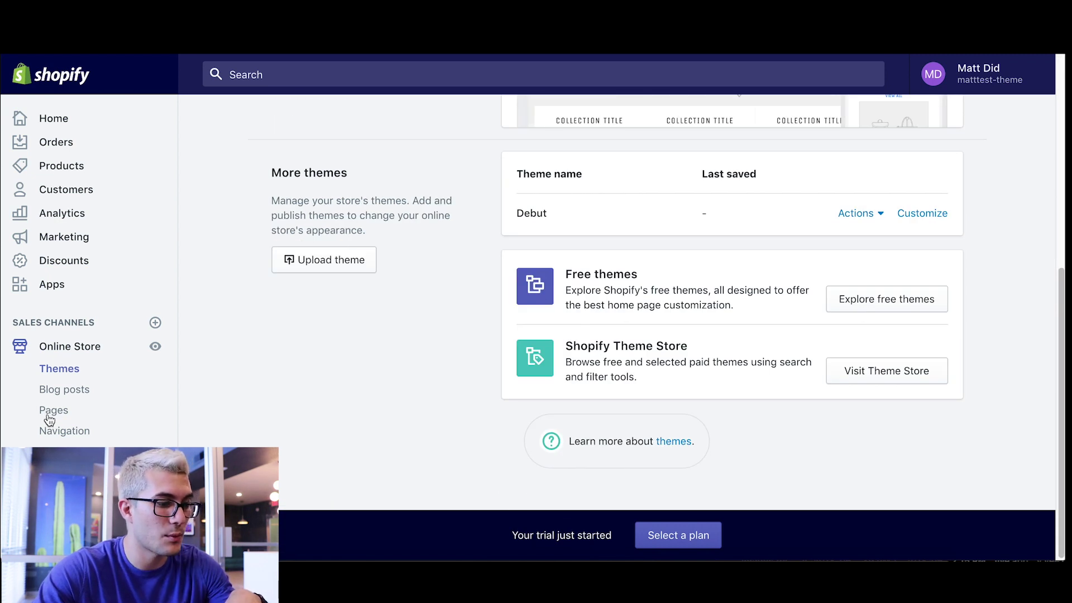
{"action": "left_click", "coordinate": [48, 412]}
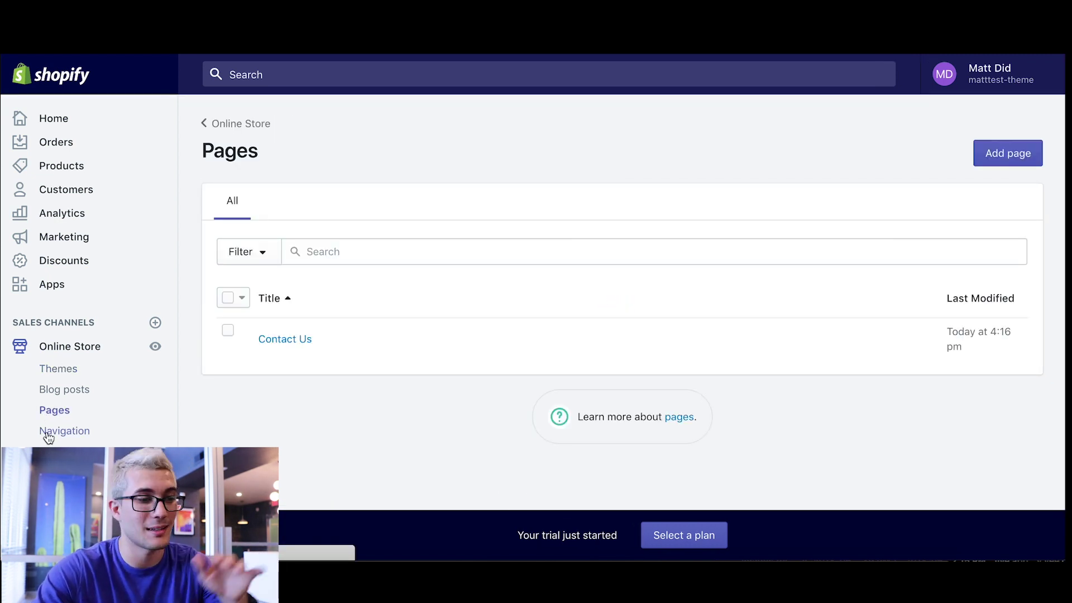
{"action": "left_click", "coordinate": [1012, 149]}
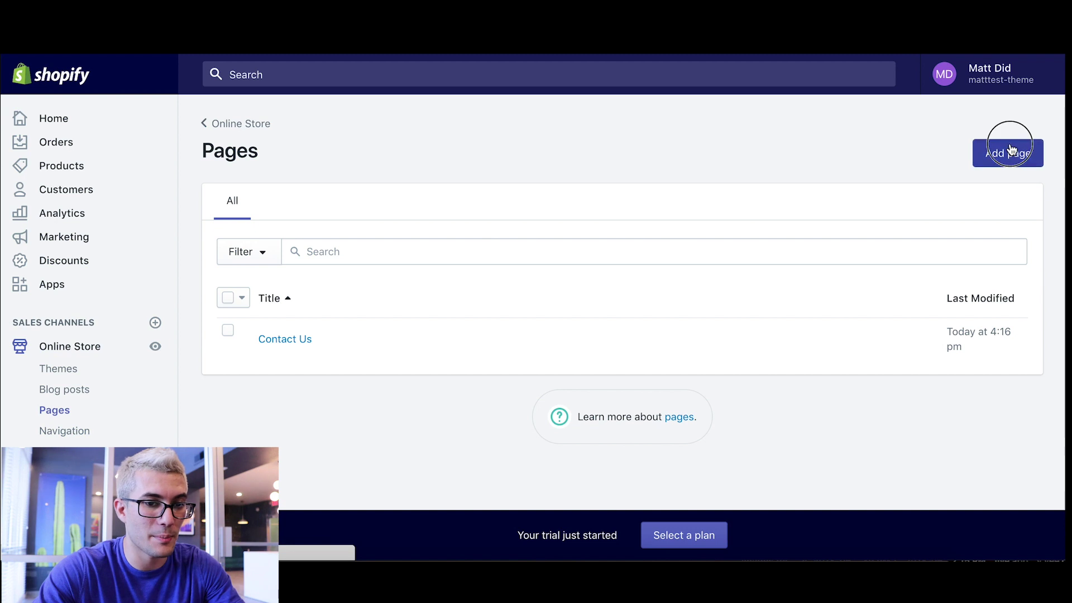
{"action": "left_click", "coordinate": [406, 261]}
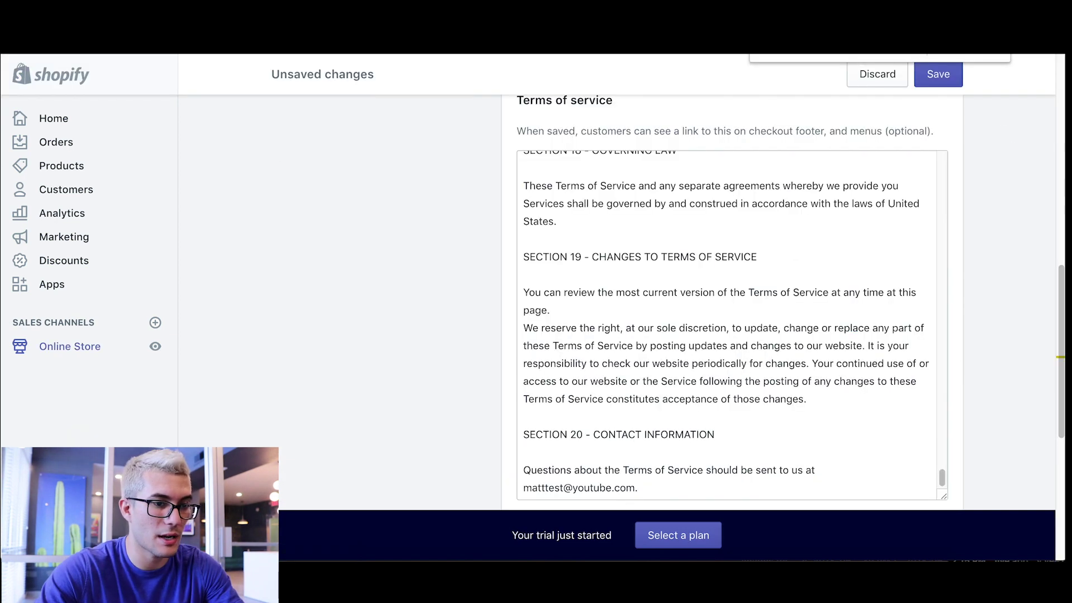
{"action": "scroll", "coordinate": [360, 232], "scroll_direction": "up", "scroll_amount": 2}
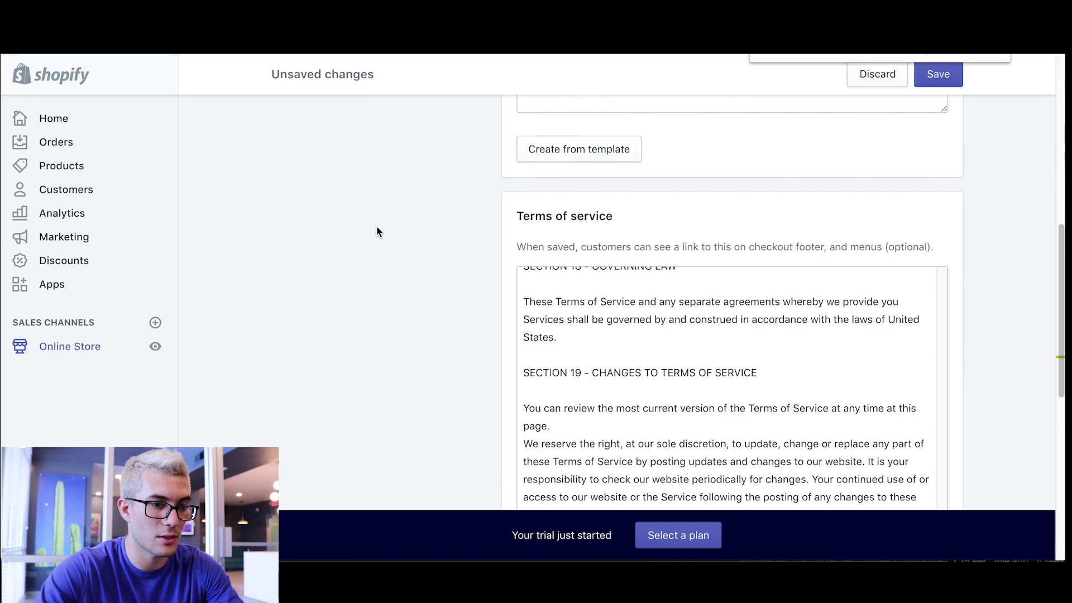
{"action": "scroll", "coordinate": [377, 230], "scroll_direction": "down", "scroll_amount": 3}
{"action": "scroll", "coordinate": [369, 201], "scroll_direction": "up", "scroll_amount": 2}
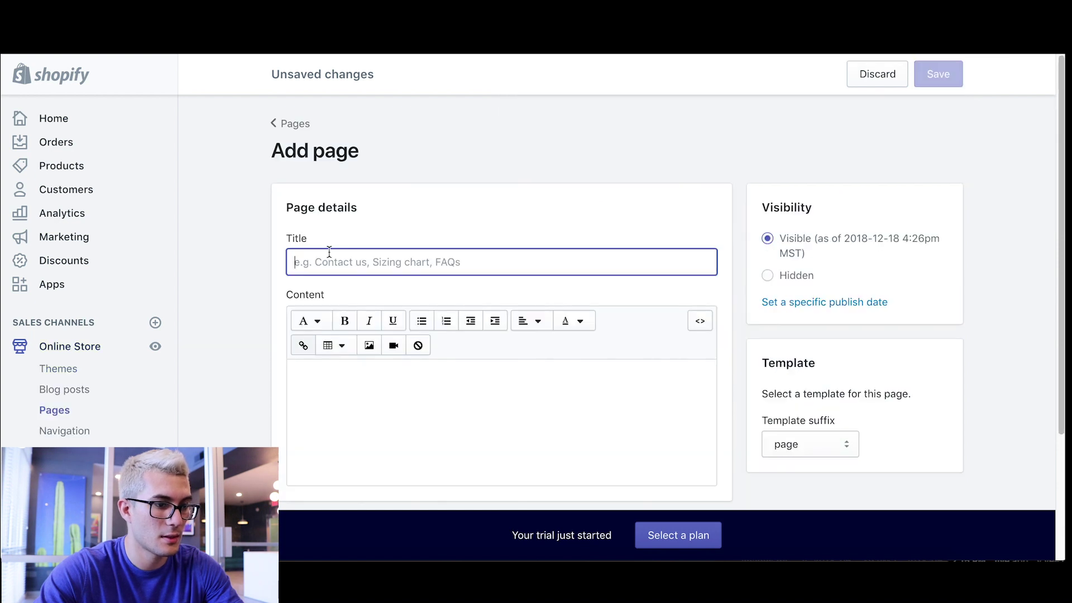
{"action": "type", "text": "Terms of"}
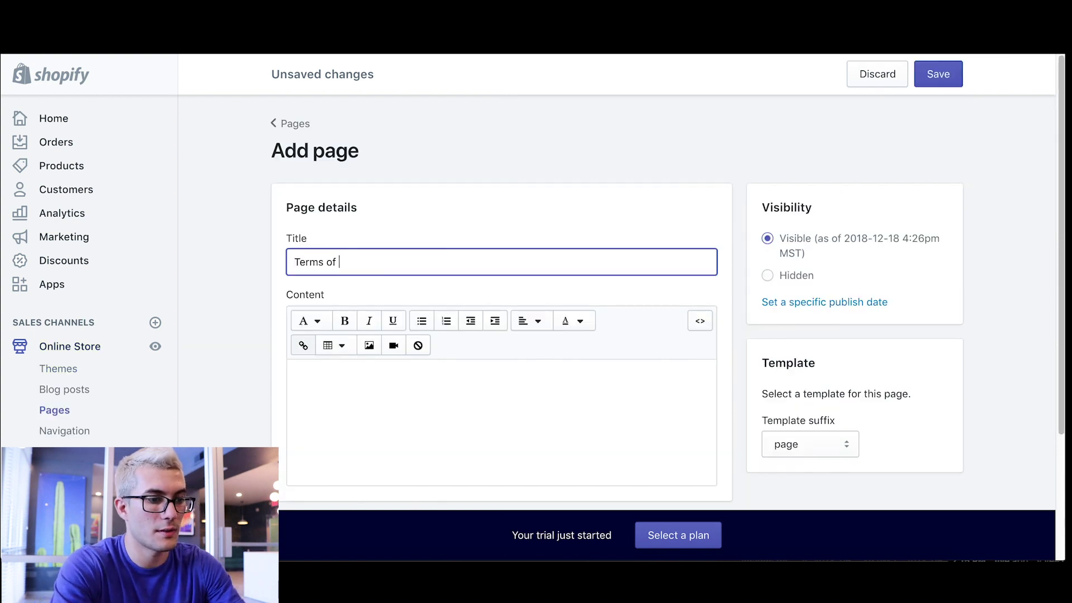
{"action": "type", "text": " Service"}
- Paste the Terms of Service text as the page content, save it, and begin another page
{"action": "left_click", "coordinate": [436, 423]}
{"action": "key", "text": "ctrl+v"}
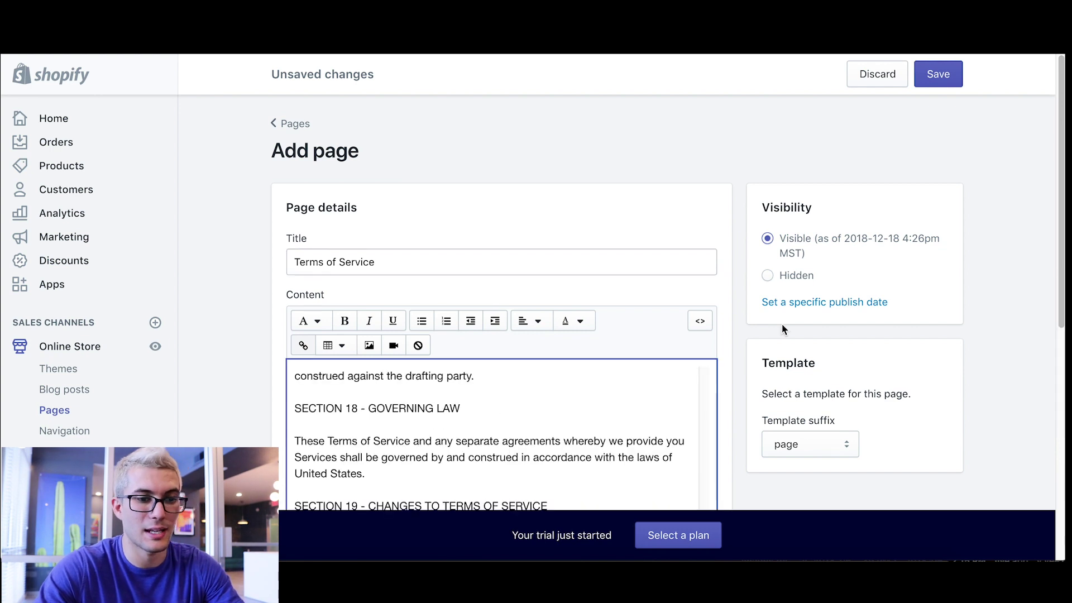
{"action": "scroll", "coordinate": [984, 258], "scroll_direction": "down", "scroll_amount": 3}
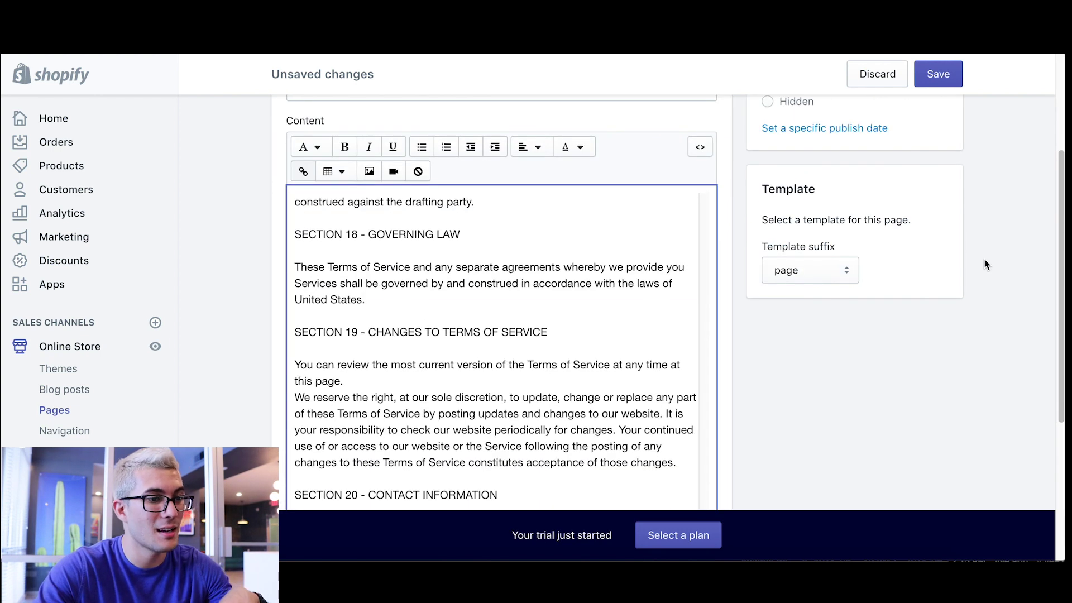
{"action": "scroll", "coordinate": [934, 300], "scroll_direction": "up", "scroll_amount": 2}
{"action": "scroll", "coordinate": [962, 296], "scroll_direction": "down", "scroll_amount": 1}
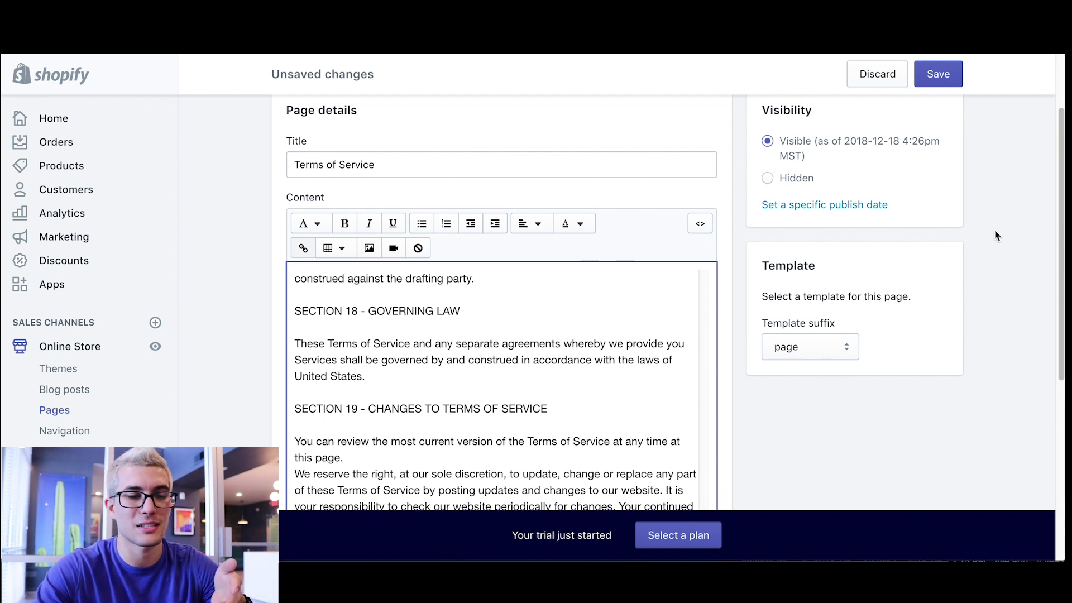
{"action": "left_click", "coordinate": [941, 74]}
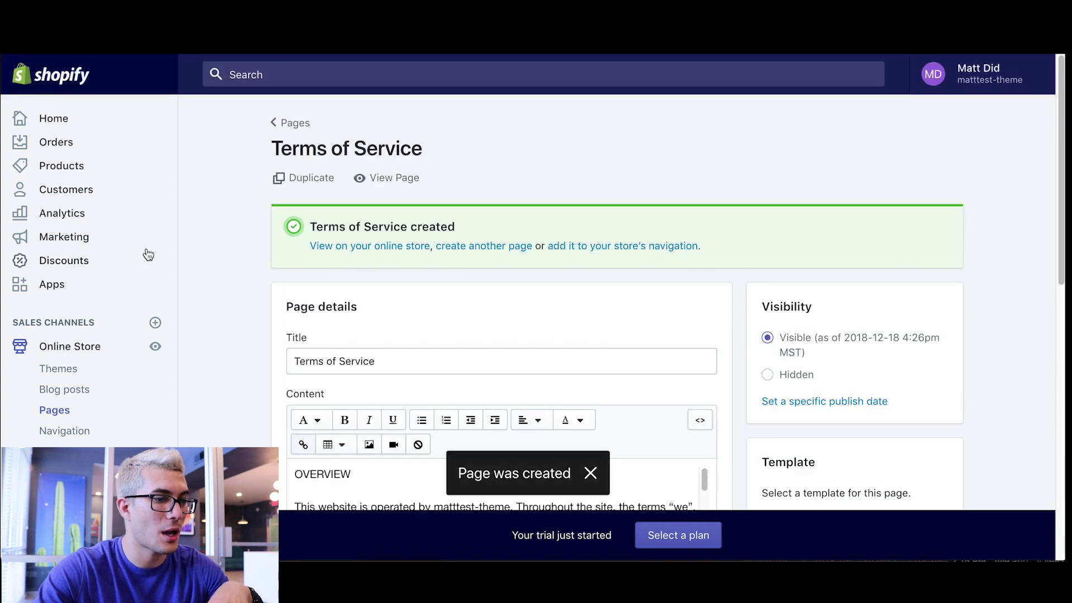
{"action": "left_click", "coordinate": [482, 252]}
- Enter 'Privacy P' as the new page title and fill the Privacy policy from its template
{"action": "left_click", "coordinate": [382, 261]}
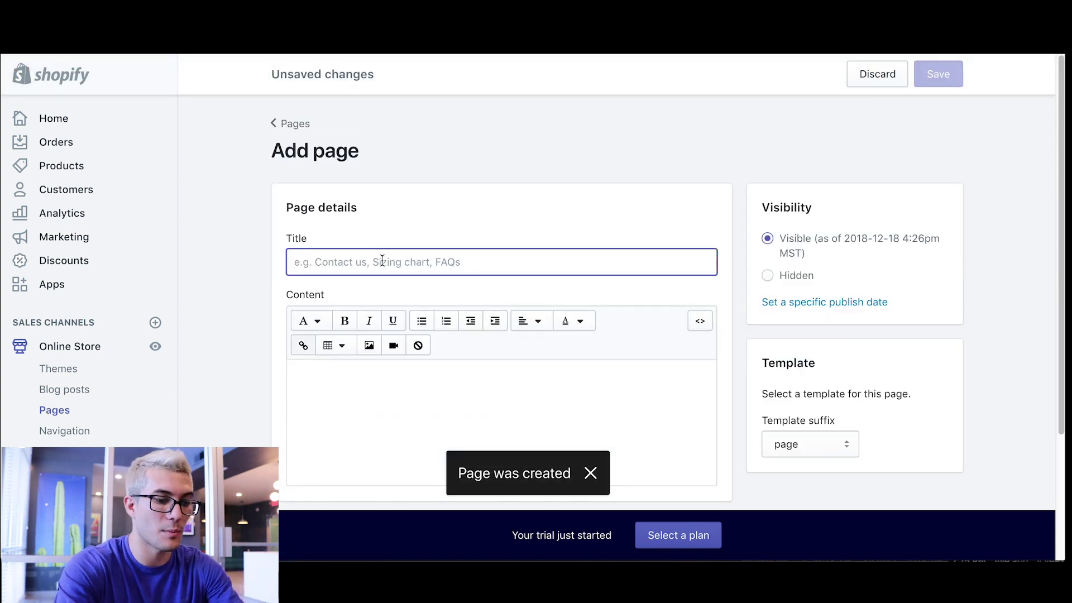
{"action": "type", "text": "Privacy P"}
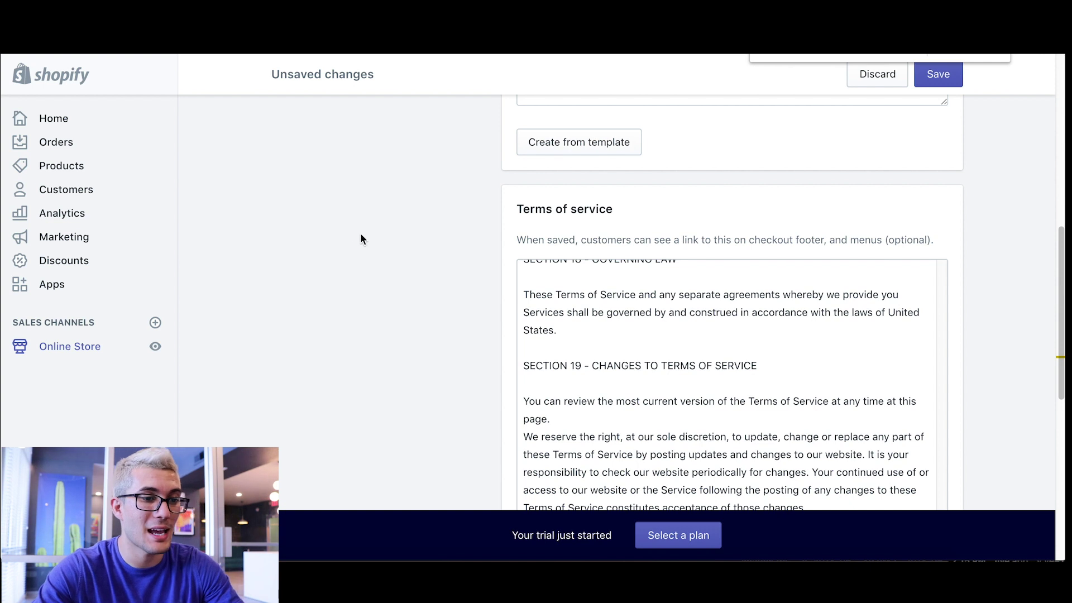
{"action": "scroll", "coordinate": [400, 234], "scroll_direction": "down", "scroll_amount": 3}
{"action": "scroll", "coordinate": [396, 241], "scroll_direction": "down", "scroll_amount": 5}
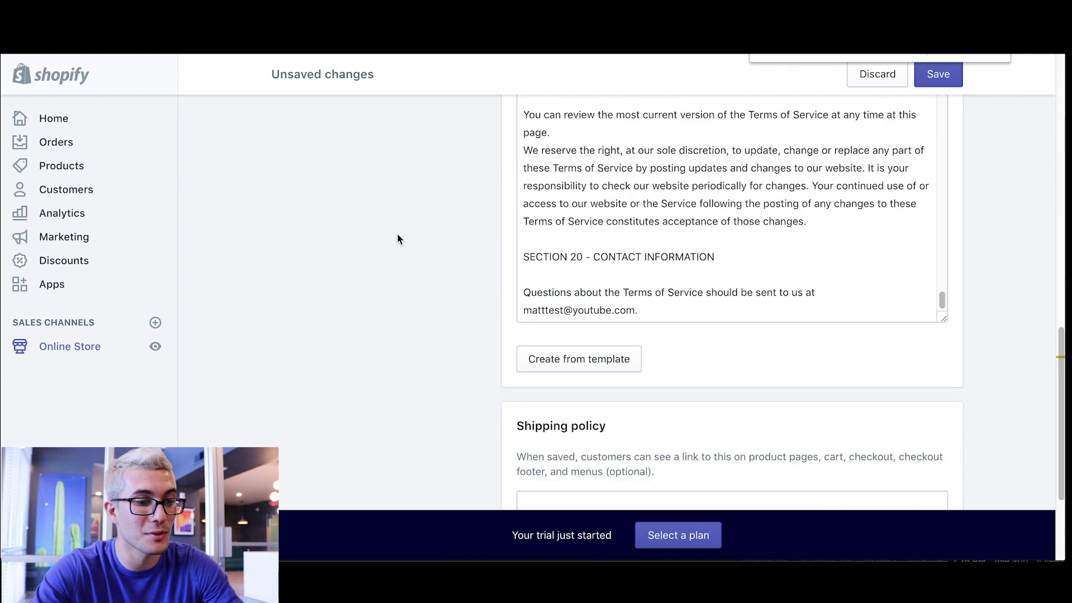
{"action": "scroll", "coordinate": [397, 239], "scroll_direction": "up", "scroll_amount": 9}
{"action": "scroll", "coordinate": [397, 238], "scroll_direction": "up", "scroll_amount": 6}
{"action": "scroll", "coordinate": [396, 239], "scroll_direction": "down", "scroll_amount": 3}
{"action": "left_click", "coordinate": [559, 355]}
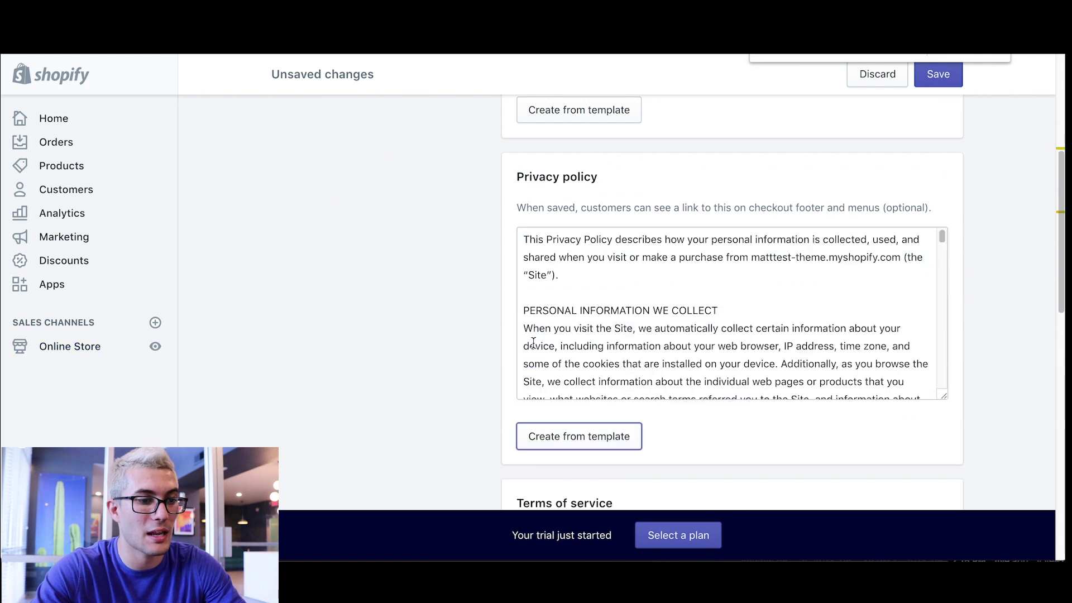
{"action": "scroll", "coordinate": [667, 287], "scroll_direction": "up", "scroll_amount": 5}
{"action": "scroll", "coordinate": [447, 261], "scroll_direction": "down", "scroll_amount": 5}
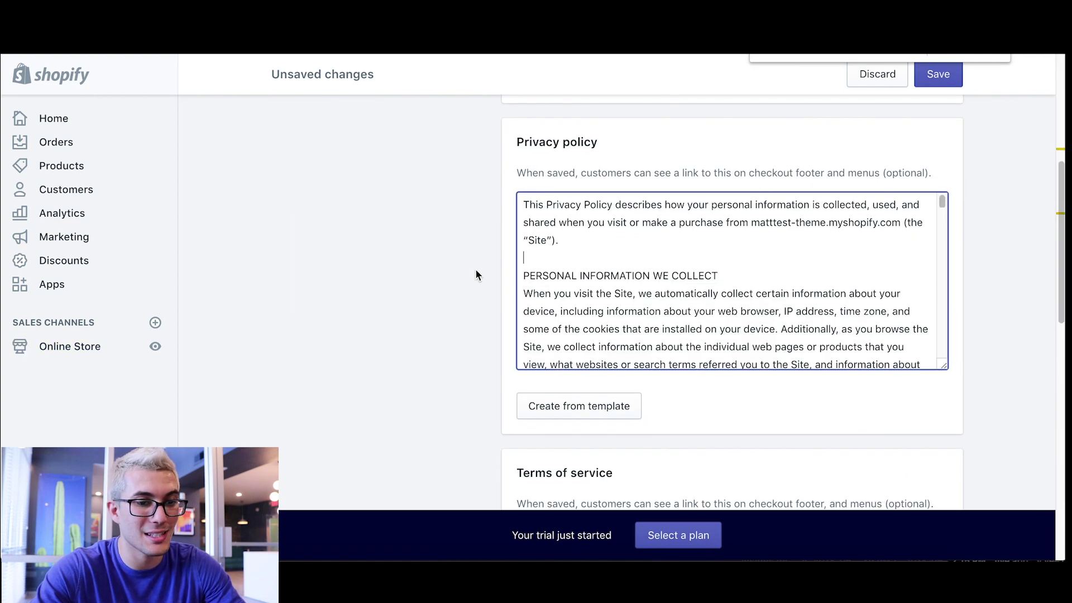
- Enlarge the Privacy policy text box to show more of the policy
{"action": "left_click", "coordinate": [943, 368]}
{"action": "left_click_drag", "start_coordinate": [944, 369], "coordinate": [958, 522]}
{"action": "scroll", "coordinate": [428, 253], "scroll_direction": "down", "scroll_amount": 1}
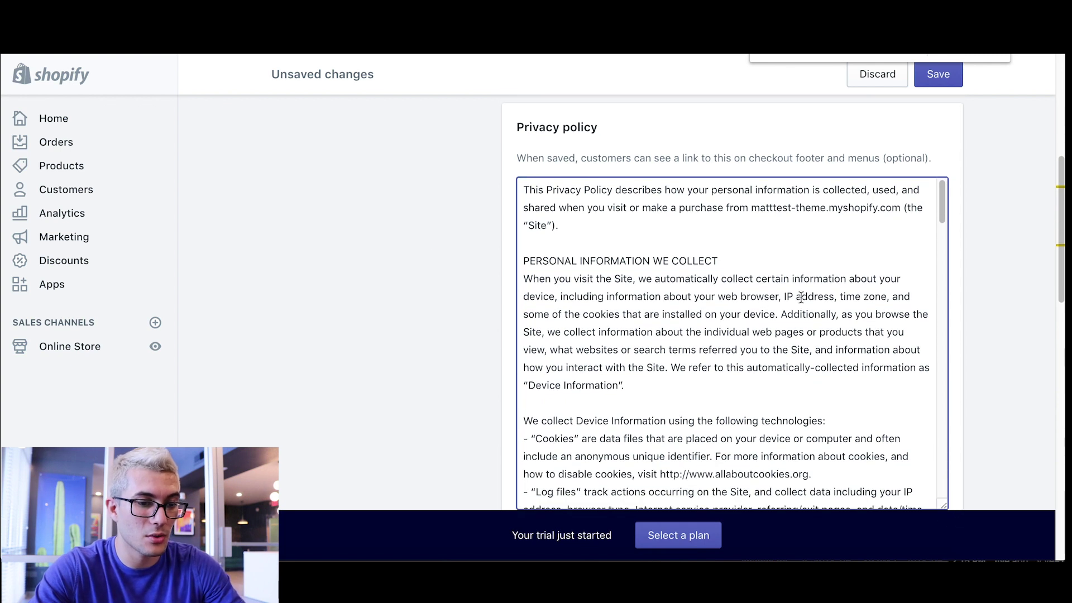
{"action": "scroll", "coordinate": [800, 303], "scroll_direction": "down", "scroll_amount": 1}
{"action": "scroll", "coordinate": [799, 302], "scroll_direction": "up", "scroll_amount": 1}
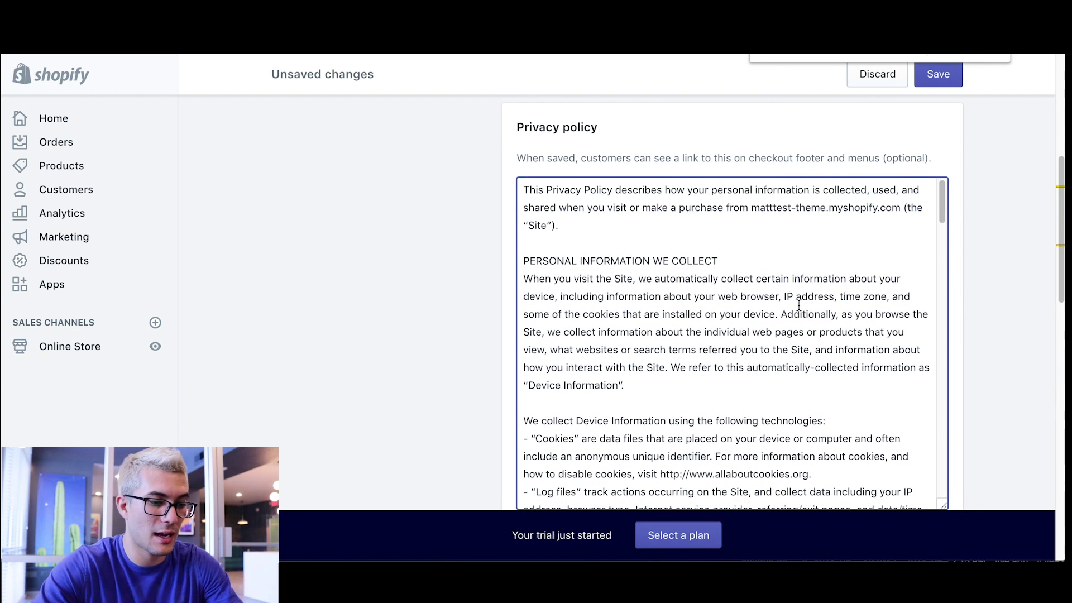
{"action": "type", "text": "youtu"}
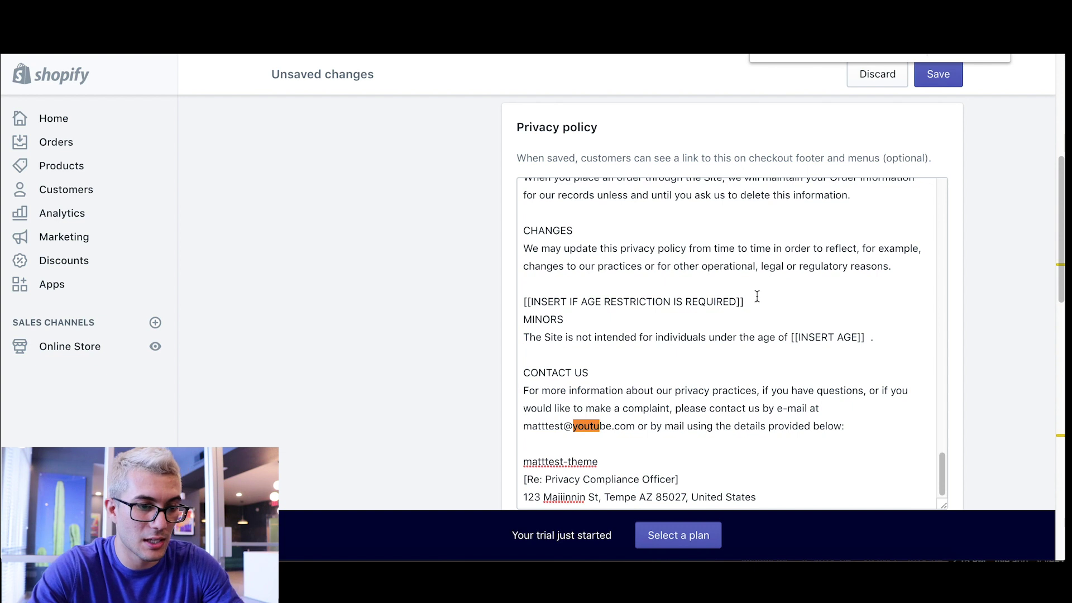
- Delete the 'or by mail' mailing-address text from the privacy policy's contact section
{"action": "scroll", "coordinate": [682, 332], "scroll_direction": "down", "scroll_amount": 1}
{"action": "scroll", "coordinate": [695, 379], "scroll_direction": "down", "scroll_amount": 1}
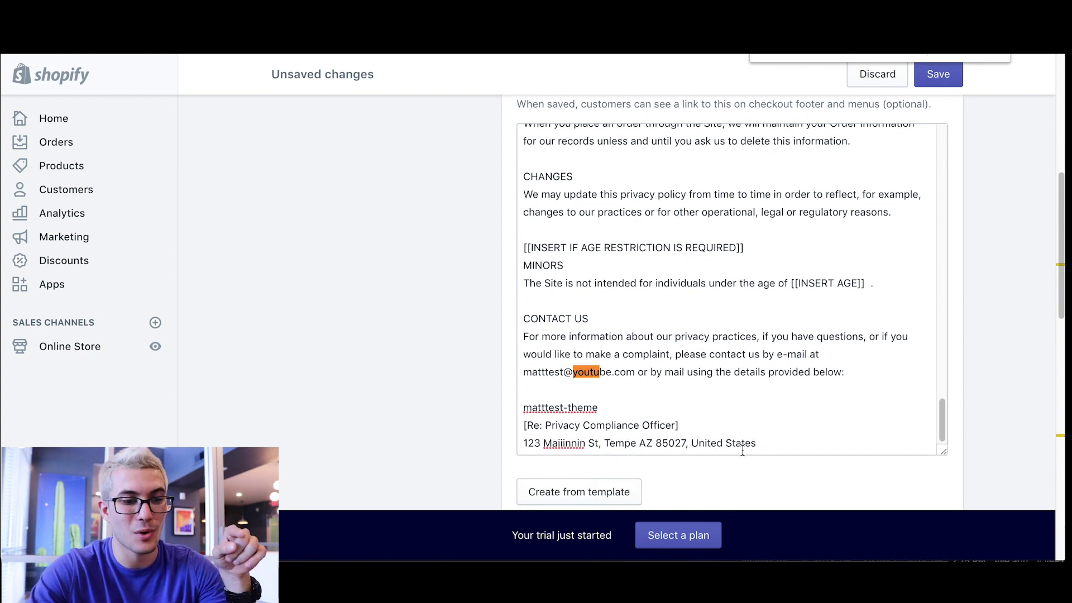
{"action": "left_click_drag", "start_coordinate": [757, 445], "coordinate": [517, 445]}
{"action": "left_click", "coordinate": [555, 445]}
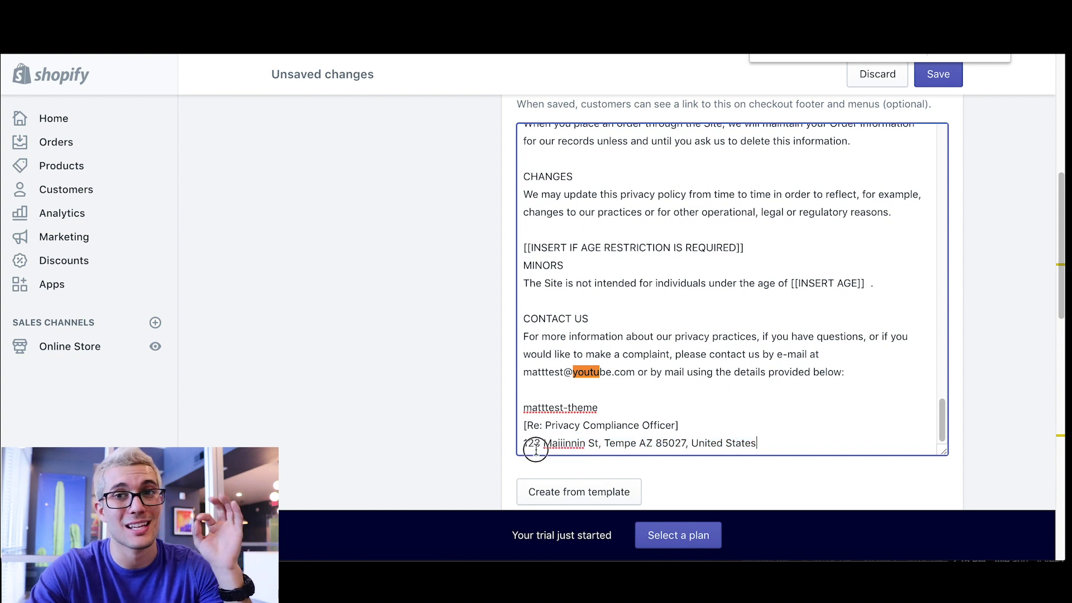
{"action": "left_click", "coordinate": [536, 445]}
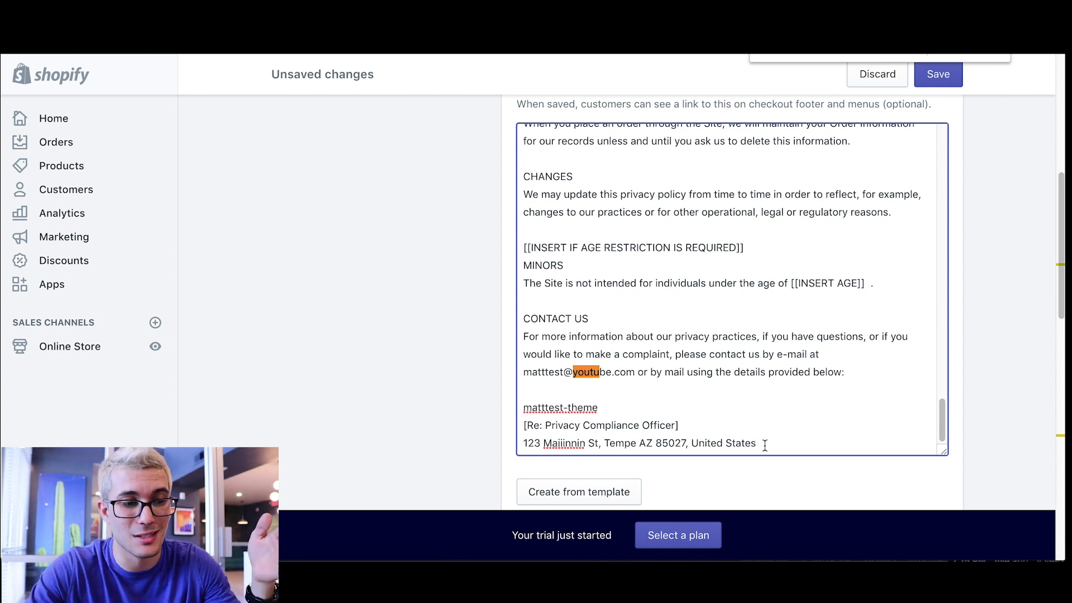
{"action": "left_click_drag", "start_coordinate": [758, 443], "coordinate": [668, 373]}
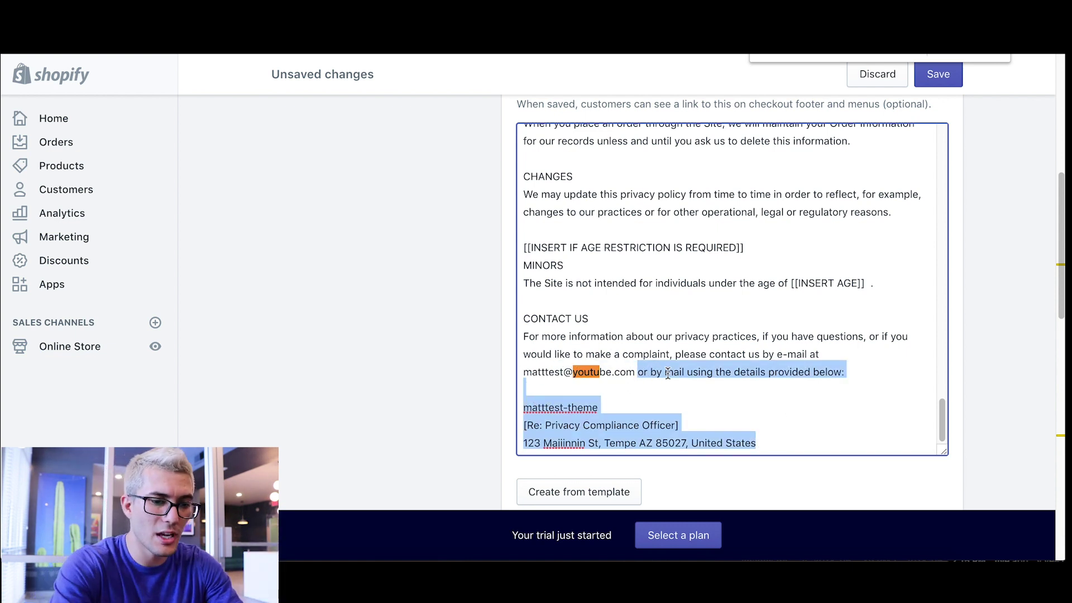
{"action": "key", "text": "BackSpace"}
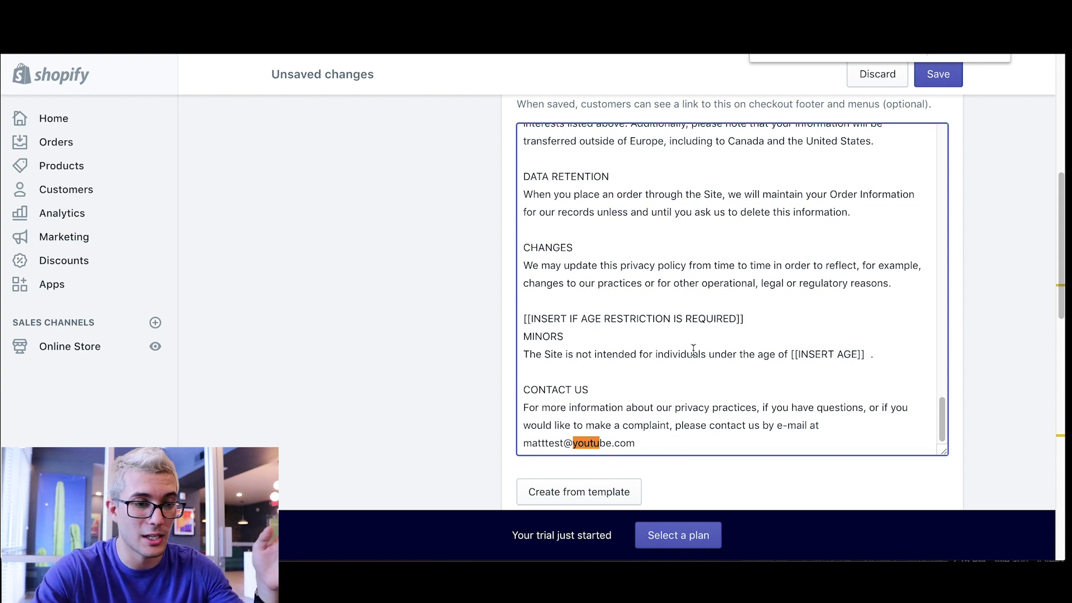
- Save the legal pages with the edited Privacy policy
{"action": "scroll", "coordinate": [688, 353], "scroll_direction": "up", "scroll_amount": 15}
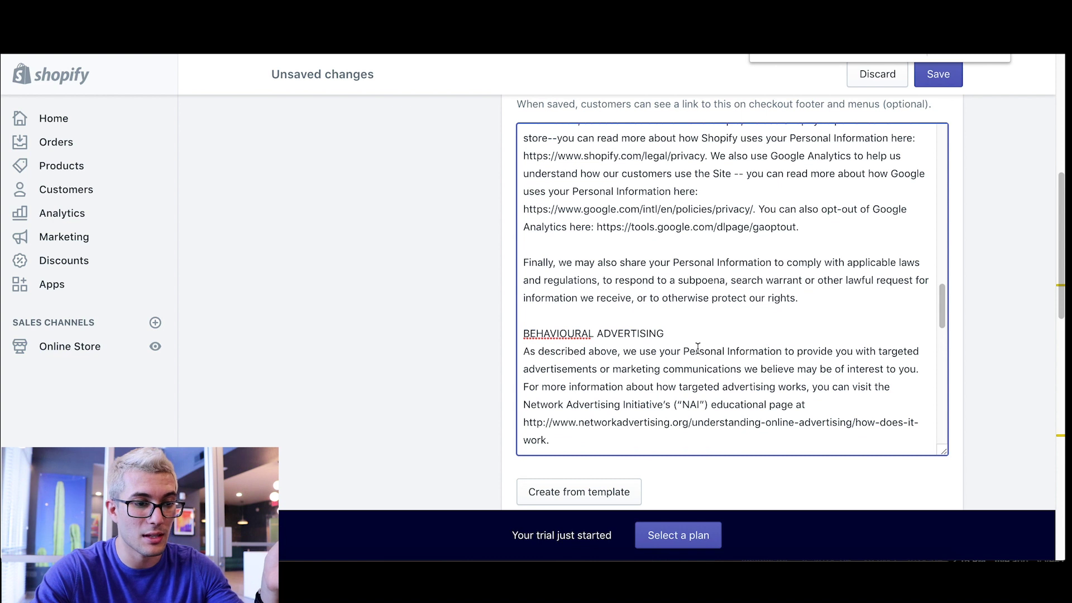
{"action": "scroll", "coordinate": [698, 349], "scroll_direction": "up", "scroll_amount": 12}
{"action": "scroll", "coordinate": [698, 348], "scroll_direction": "up", "scroll_amount": 5}
{"action": "scroll", "coordinate": [697, 348], "scroll_direction": "up", "scroll_amount": 5}
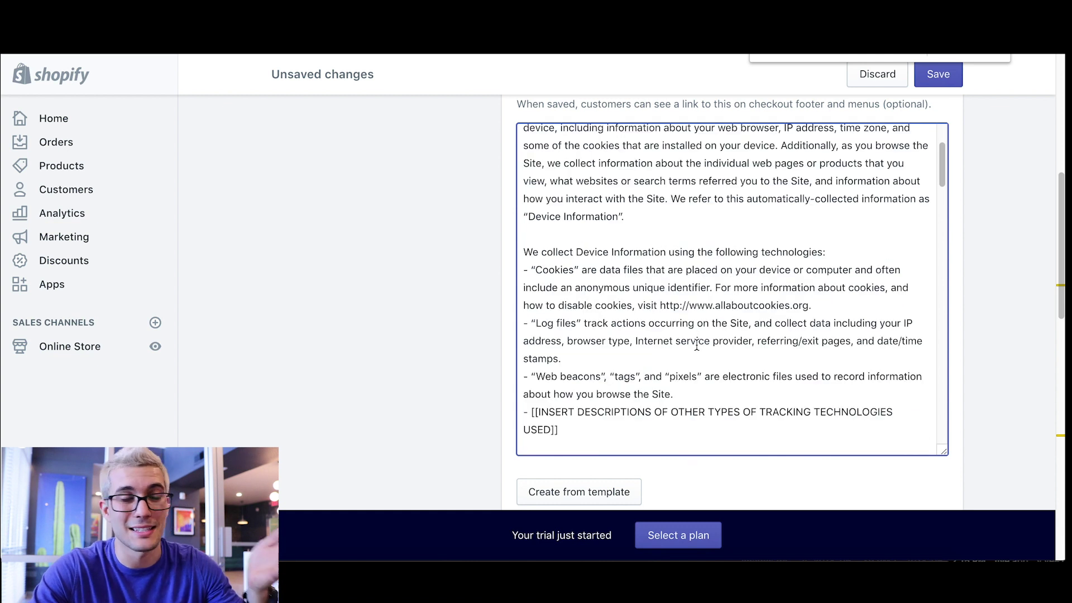
{"action": "scroll", "coordinate": [697, 341], "scroll_direction": "up", "scroll_amount": 2}
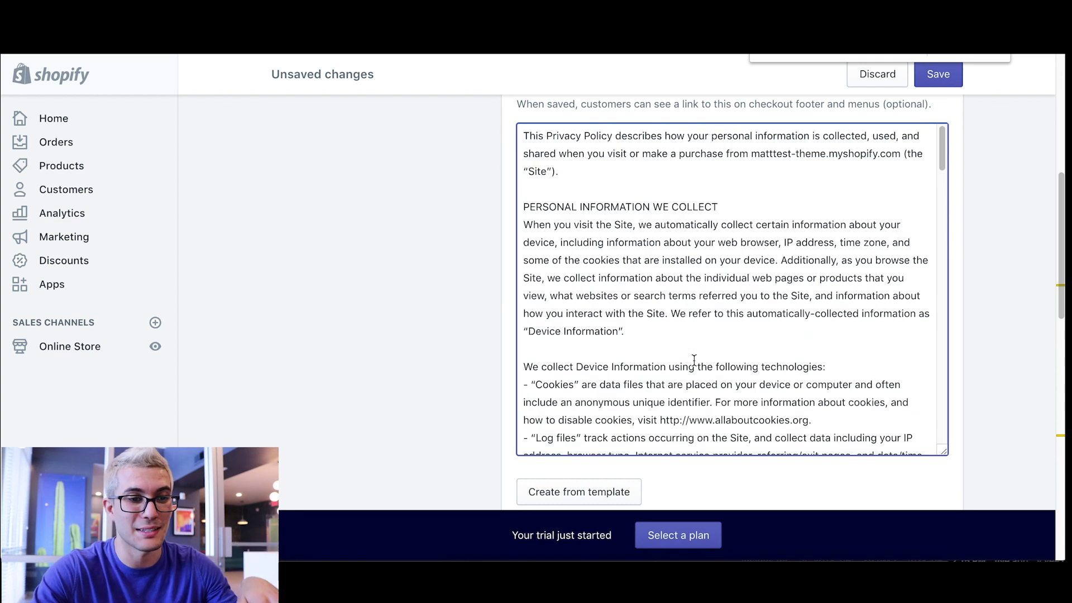
{"action": "scroll", "coordinate": [675, 327], "scroll_direction": "down", "scroll_amount": 5}
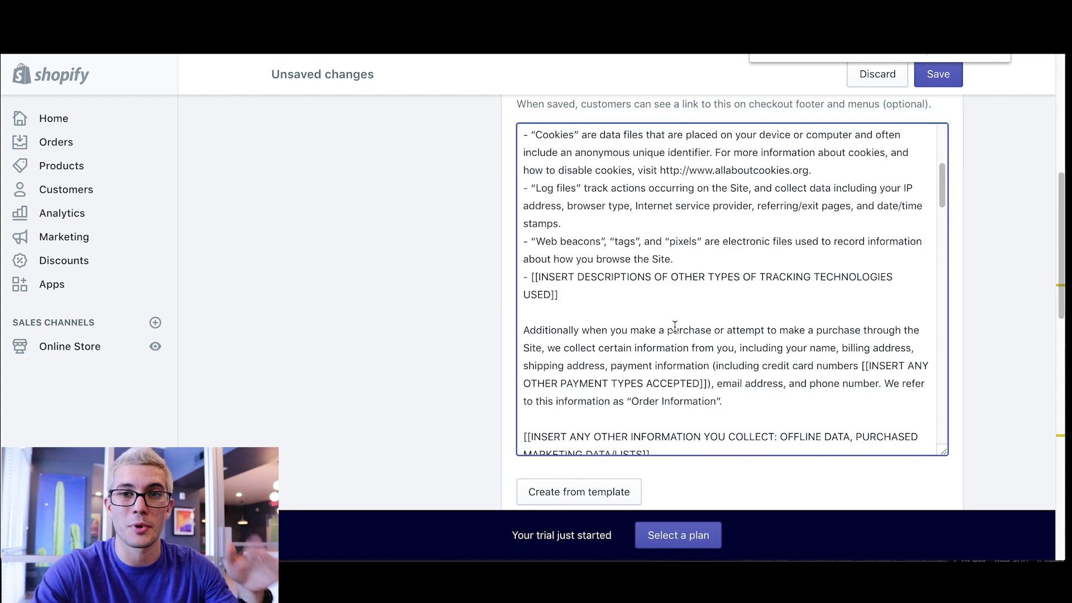
{"action": "scroll", "coordinate": [675, 327], "scroll_direction": "down", "scroll_amount": 1}
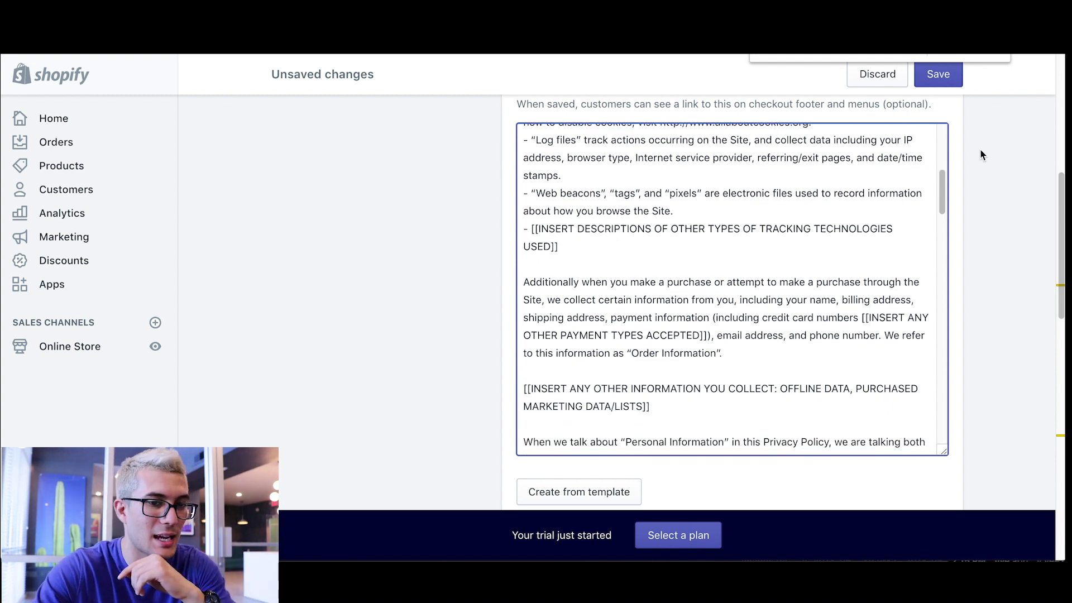
{"action": "left_click", "coordinate": [937, 75]}
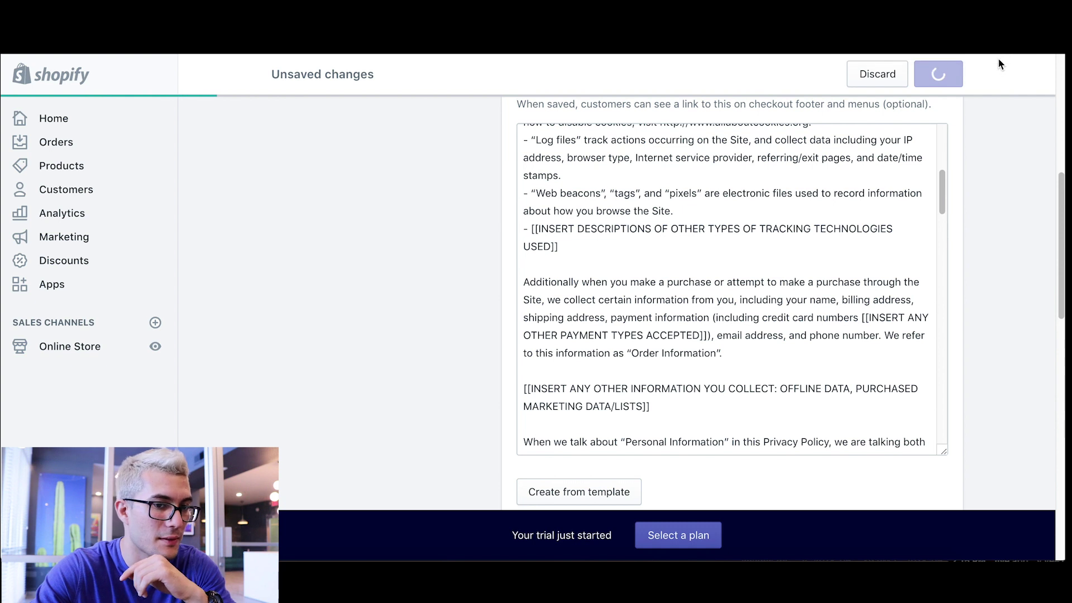
{"action": "scroll", "coordinate": [374, 268], "scroll_direction": "up", "scroll_amount": 6}
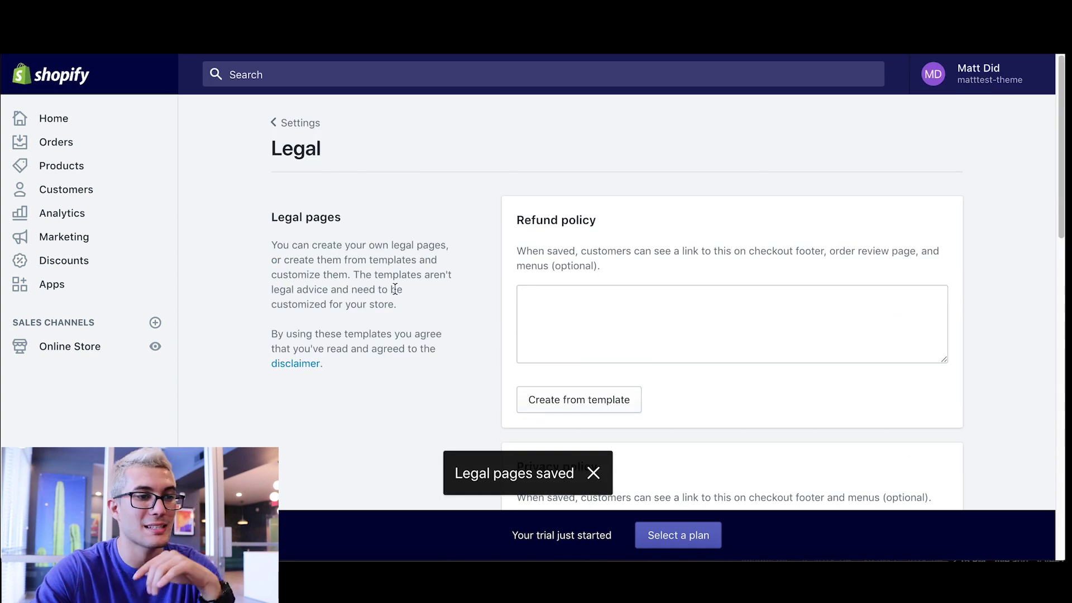
- Copy the full privacy policy text into the new page's content and save it as the Privacy Policy page
{"action": "scroll", "coordinate": [411, 266], "scroll_direction": "down", "scroll_amount": 5}
{"action": "left_click", "coordinate": [584, 283]}
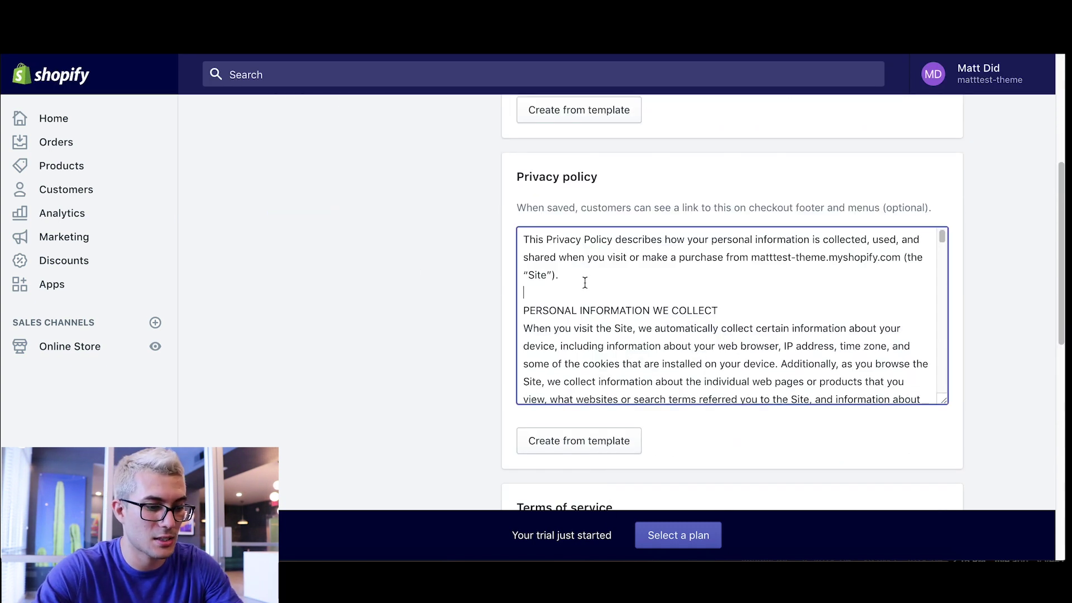
{"action": "key", "text": "ctrl+a"}
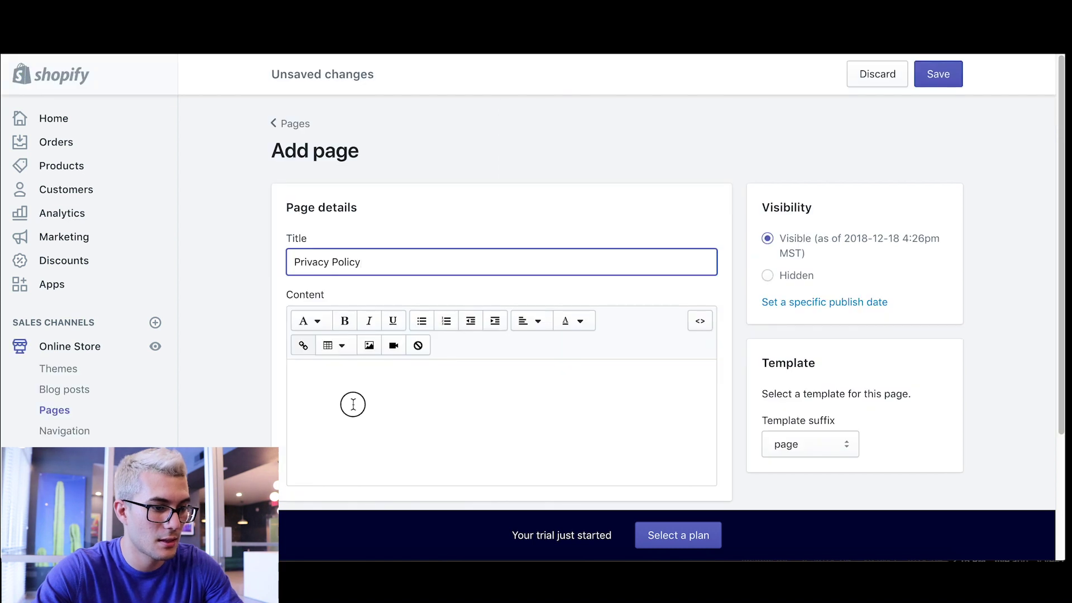
{"action": "left_click", "coordinate": [352, 395]}
{"action": "key", "text": "ctrl+v"}
{"action": "left_click", "coordinate": [938, 74]}
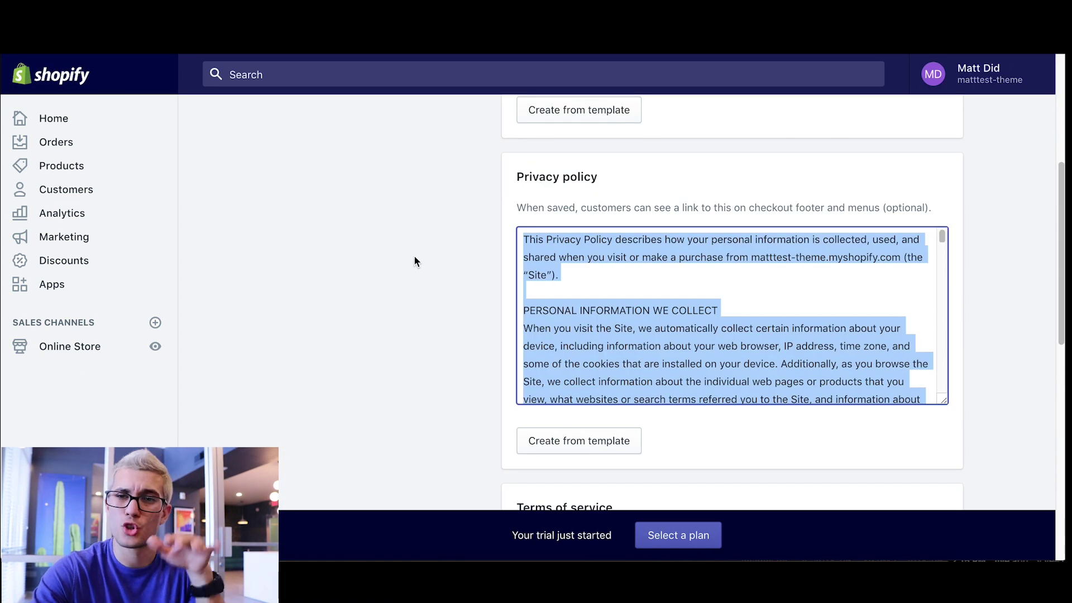
{"action": "scroll", "coordinate": [415, 256], "scroll_direction": "down", "scroll_amount": 2}
{"action": "scroll", "coordinate": [415, 257], "scroll_direction": "up", "scroll_amount": 7}
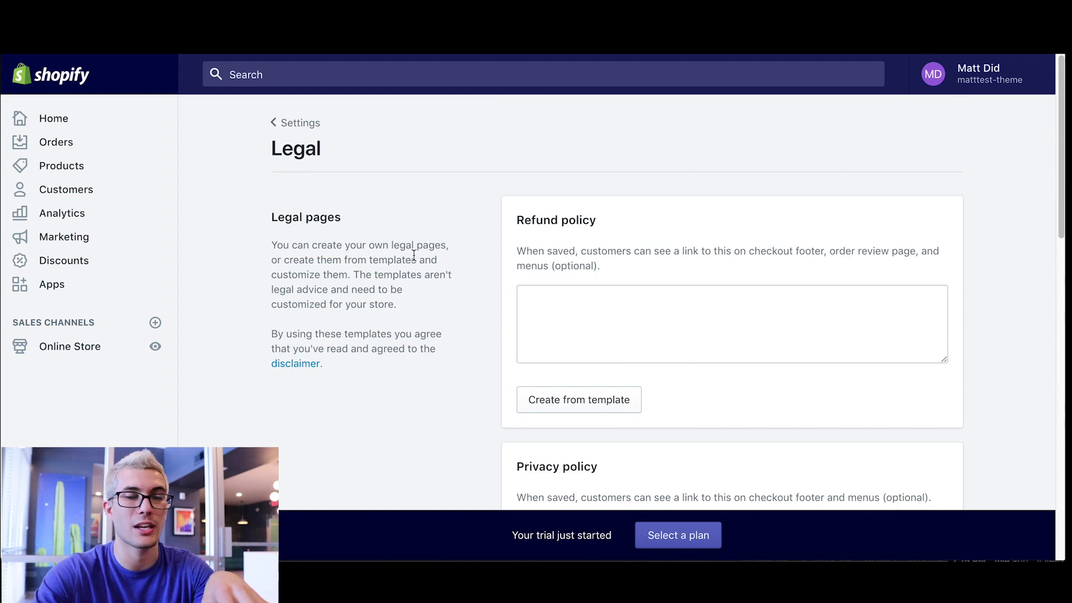
{"action": "scroll", "coordinate": [414, 255], "scroll_direction": "down", "scroll_amount": 3}
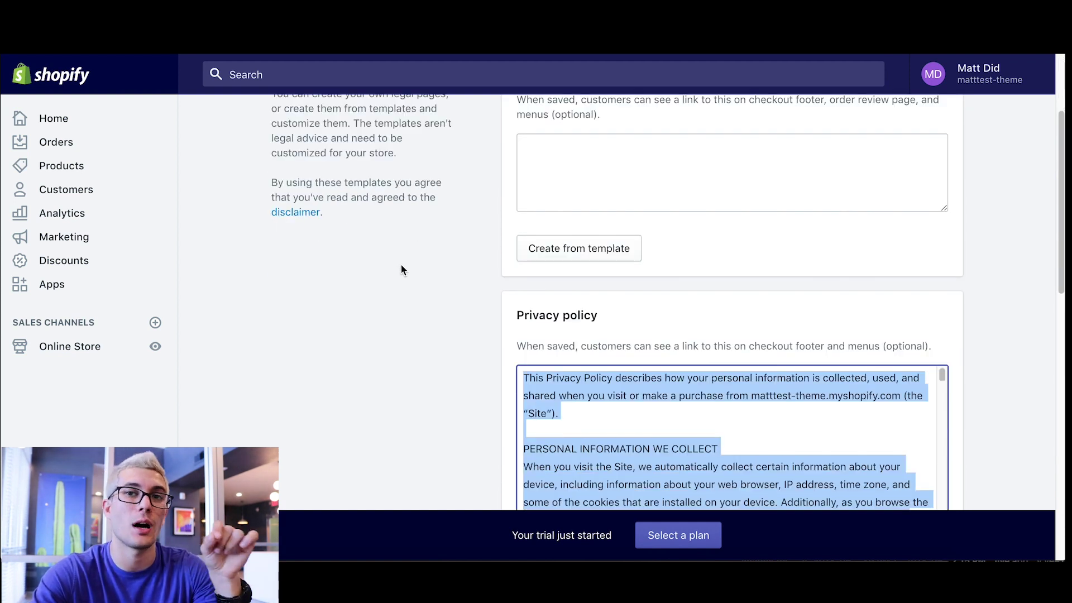
{"action": "scroll", "coordinate": [401, 262], "scroll_direction": "down", "scroll_amount": 2}
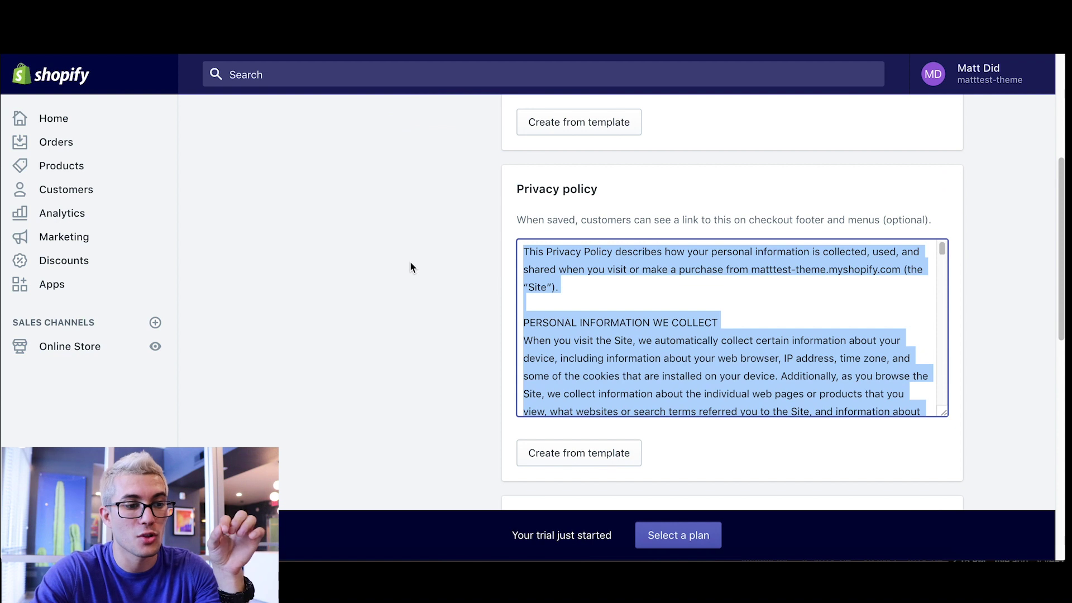
{"action": "left_click", "coordinate": [659, 266]}
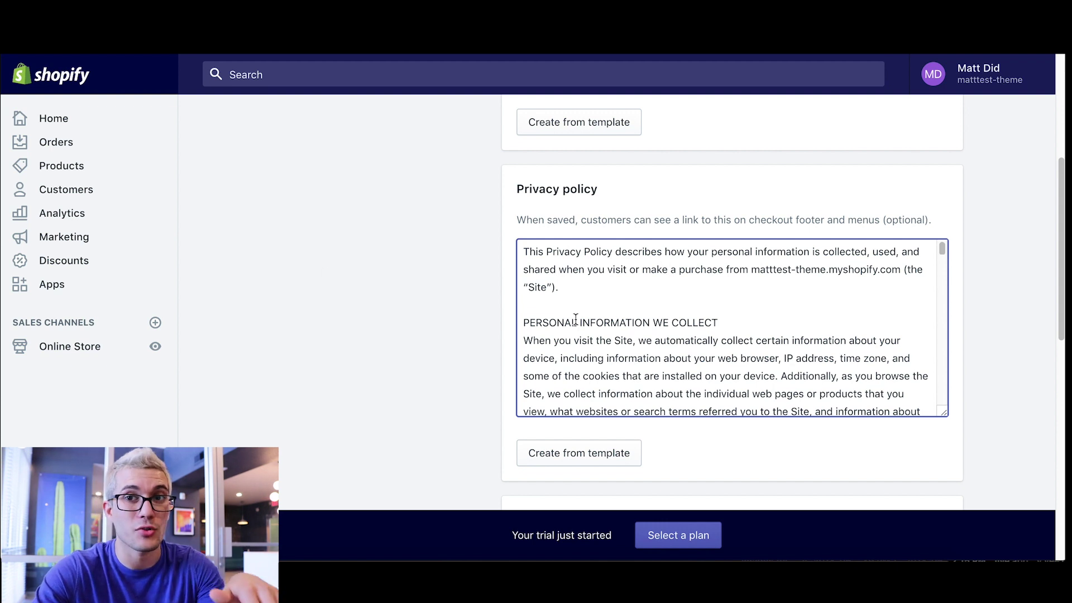
- Fill the Refund policy from its template and select its 'Refund policy' heading
{"action": "scroll", "coordinate": [1006, 207], "scroll_direction": "down", "scroll_amount": 4}
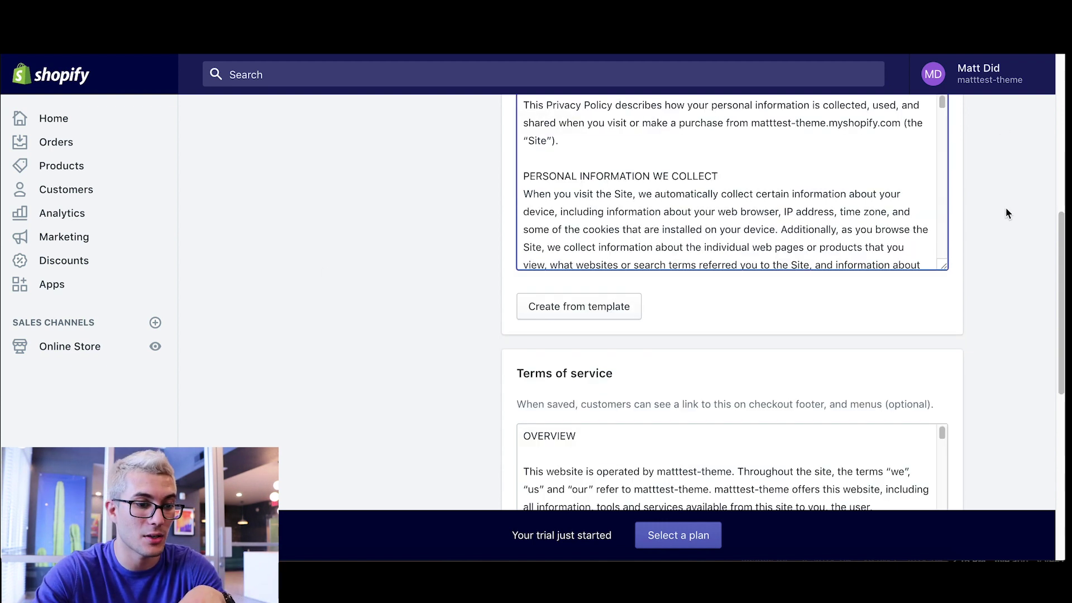
{"action": "scroll", "coordinate": [1005, 206], "scroll_direction": "up", "scroll_amount": 7}
{"action": "scroll", "coordinate": [1007, 213], "scroll_direction": "up", "scroll_amount": 1}
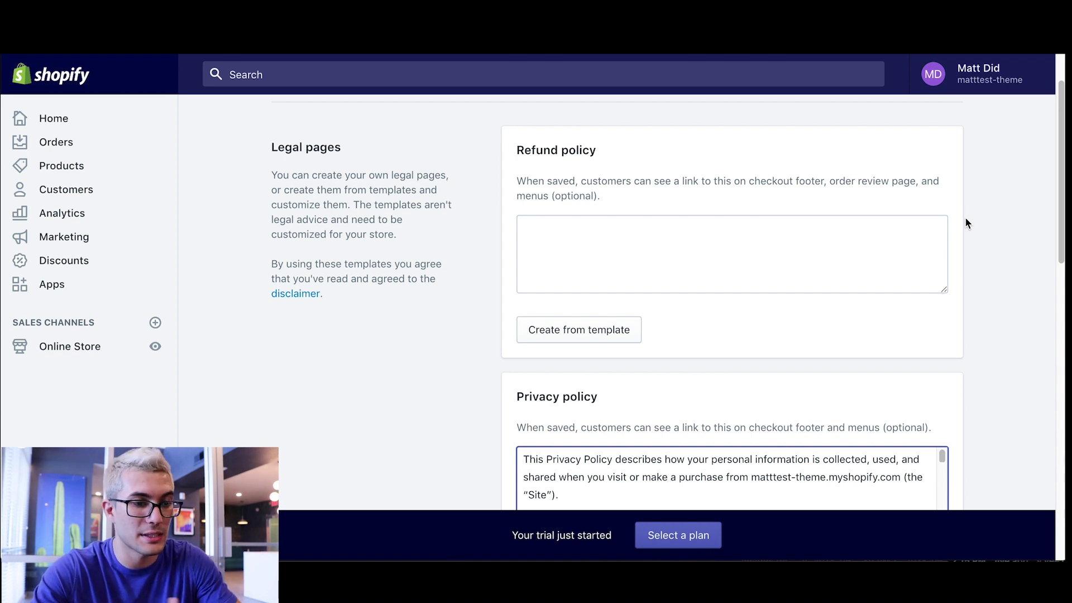
{"action": "left_click", "coordinate": [545, 337]}
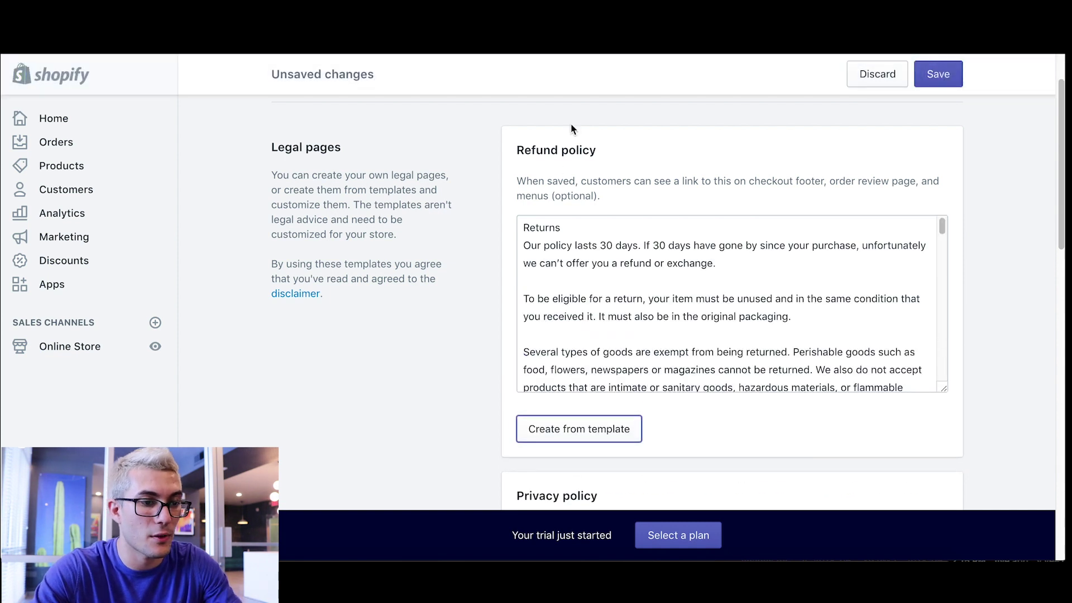
{"action": "left_click_drag", "start_coordinate": [618, 155], "coordinate": [519, 150]}
{"action": "left_click_drag", "start_coordinate": [611, 154], "coordinate": [519, 151]}
{"action": "key", "text": "ctrl+c"}
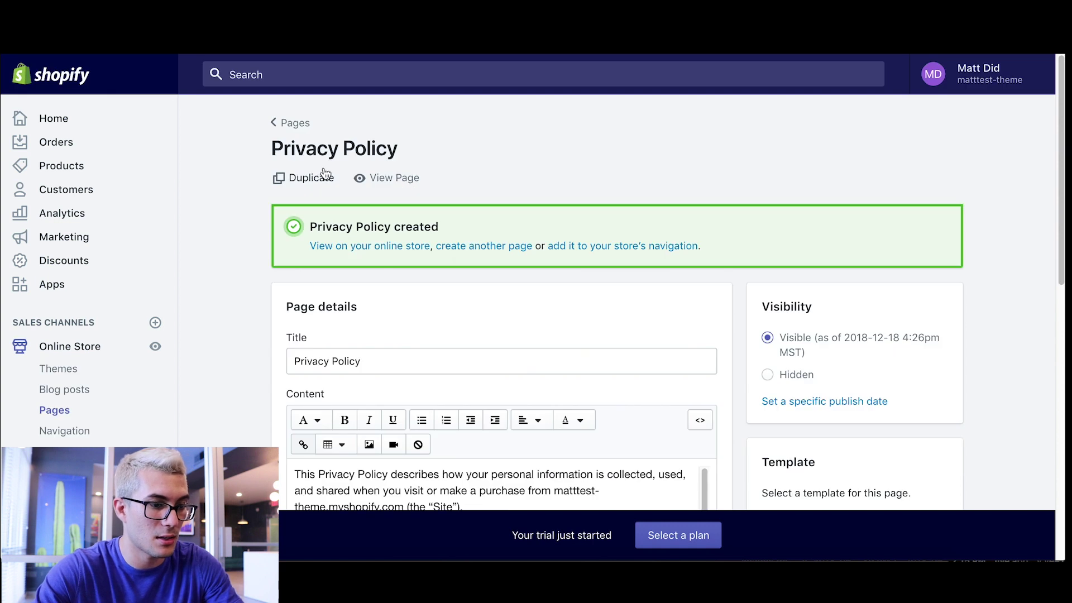
{"action": "scroll", "coordinate": [240, 260], "scroll_direction": "down", "scroll_amount": 4}
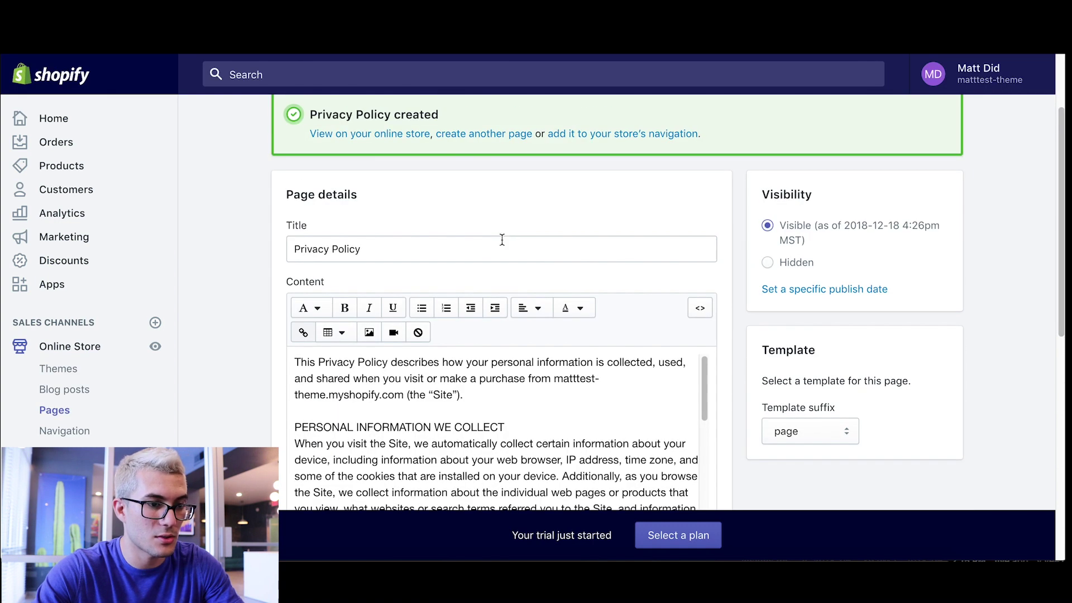
- Start a new page titled 'Refund Policy' with a capital P, then return to the refund template text
{"action": "left_click", "coordinate": [497, 135]}
{"action": "left_click", "coordinate": [346, 267]}
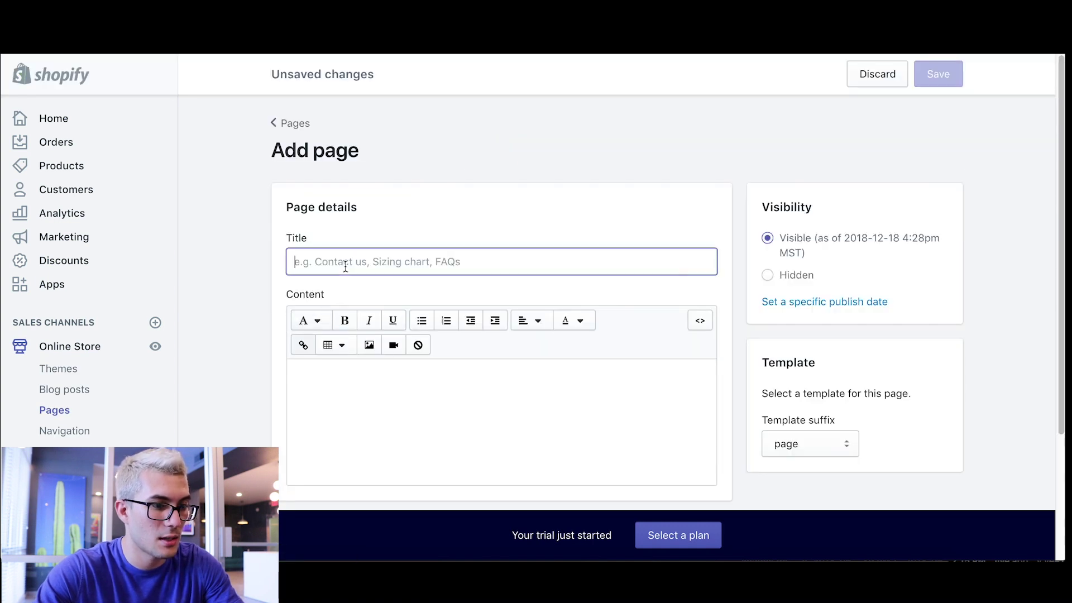
{"action": "key", "text": "ctrl+v"}
{"action": "left_click", "coordinate": [845, 120]}
{"action": "scroll", "coordinate": [502, 251], "scroll_direction": "down", "scroll_amount": 1}
{"action": "left_click", "coordinate": [329, 229]}
{"action": "key", "text": "Delete"}
{"action": "type", "text": "P"}
{"action": "left_click", "coordinate": [393, 392]}
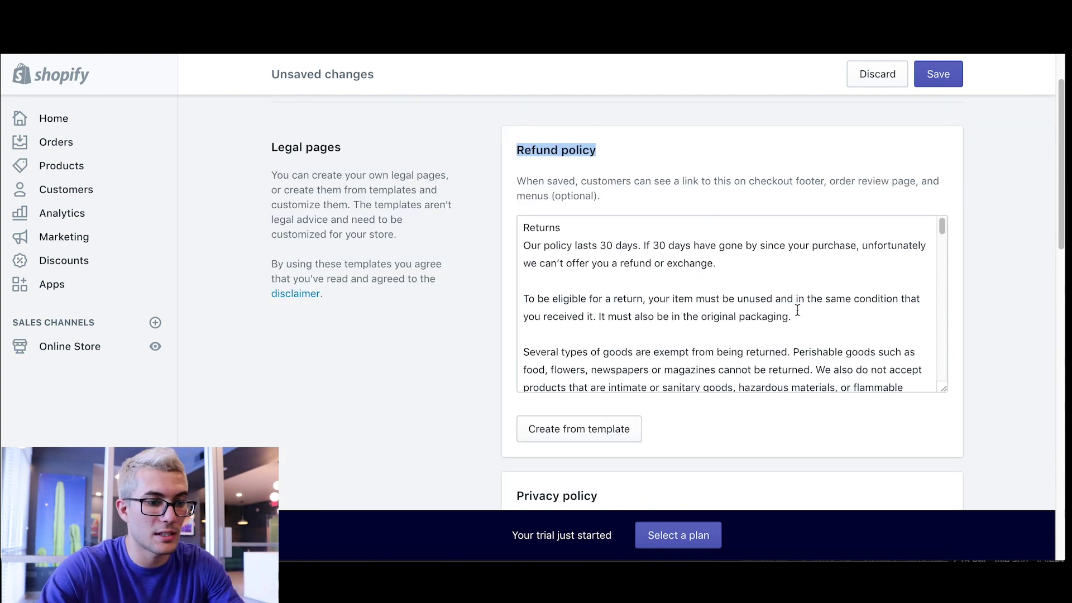
{"action": "left_click", "coordinate": [642, 299]}
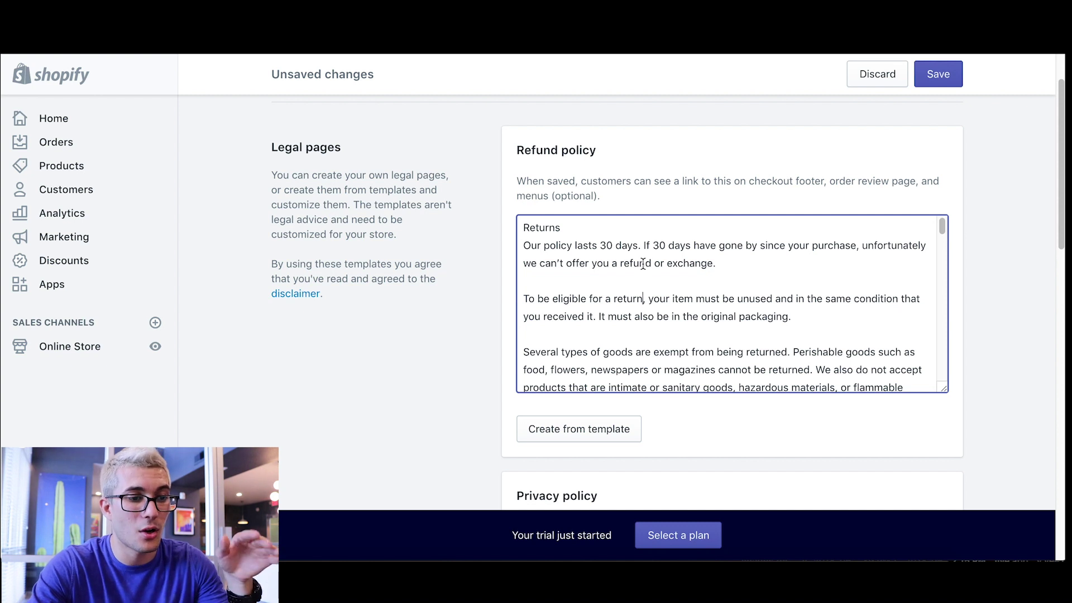
- Select the mailing-address wording in the Refund policy's Exchanges paragraph
{"action": "scroll", "coordinate": [644, 271], "scroll_direction": "down", "scroll_amount": 4}
{"action": "scroll", "coordinate": [644, 279], "scroll_direction": "down", "scroll_amount": 5}
{"action": "scroll", "coordinate": [644, 280], "scroll_direction": "down", "scroll_amount": 6}
{"action": "scroll", "coordinate": [644, 280], "scroll_direction": "down", "scroll_amount": 1}
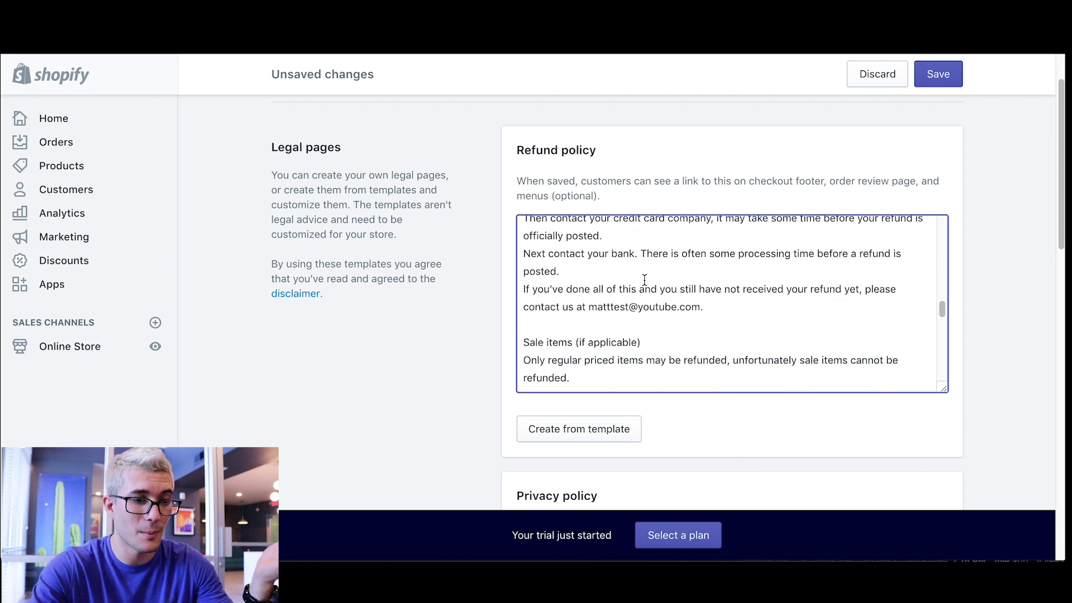
{"action": "left_click_drag", "start_coordinate": [589, 307], "coordinate": [715, 310]}
{"action": "scroll", "coordinate": [715, 310], "scroll_direction": "up", "scroll_amount": 3}
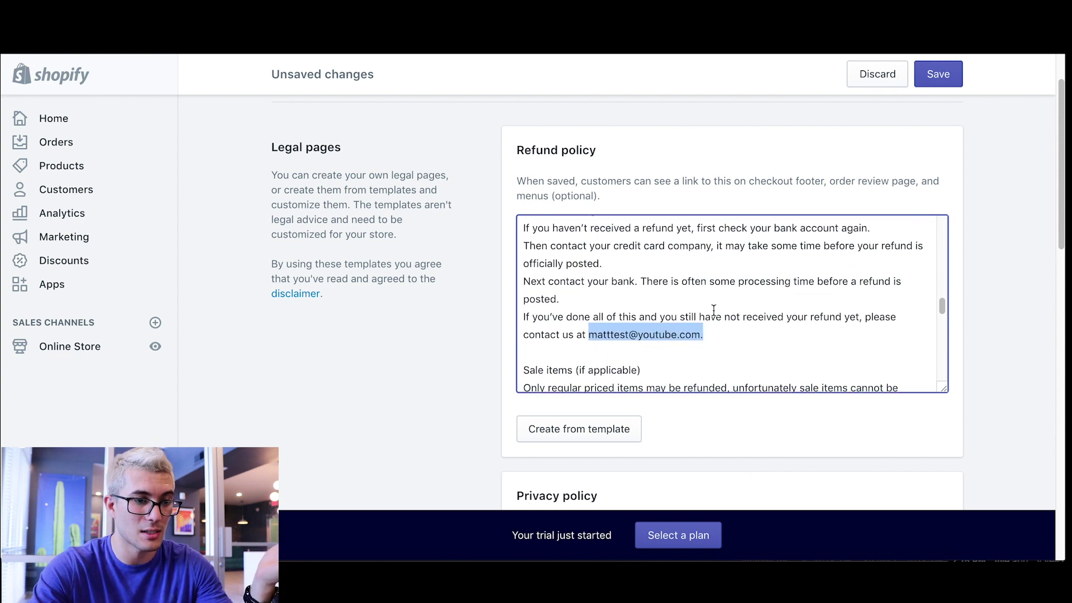
{"action": "scroll", "coordinate": [538, 275], "scroll_direction": "up", "scroll_amount": 1}
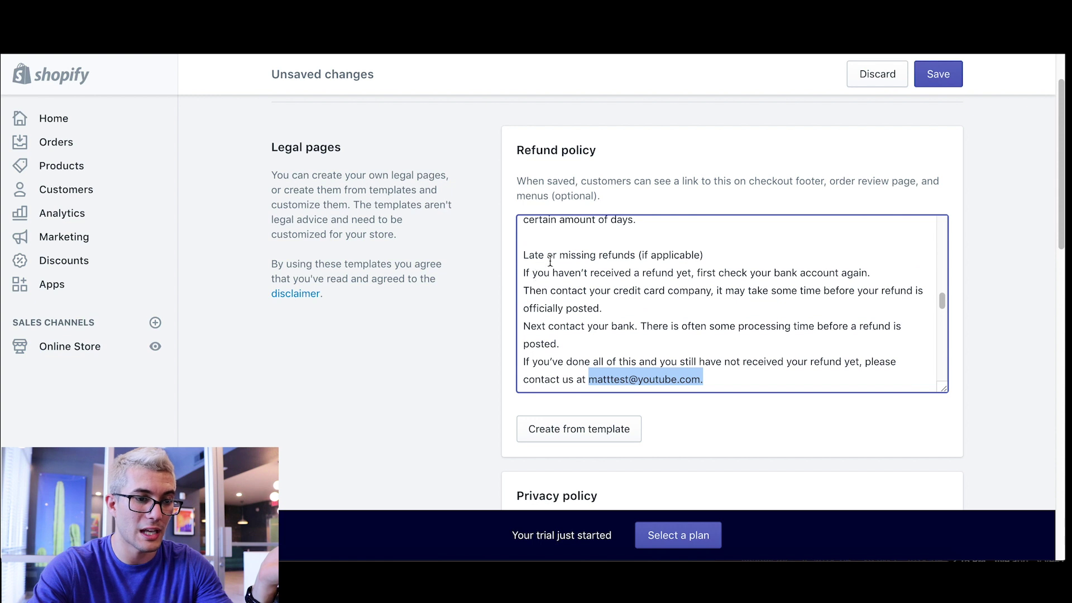
{"action": "scroll", "coordinate": [657, 259], "scroll_direction": "down", "scroll_amount": 2}
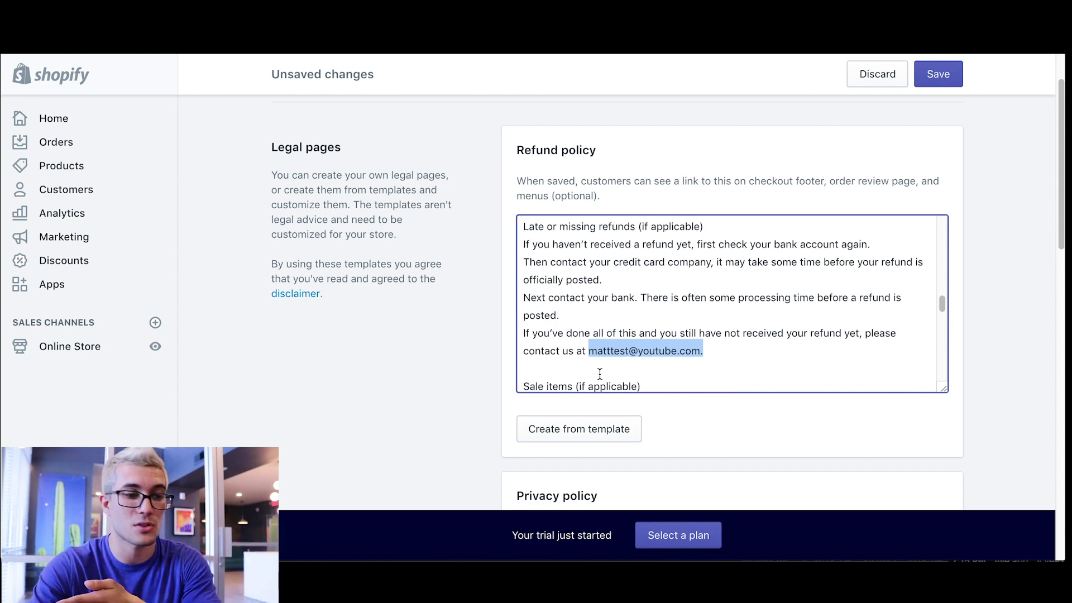
{"action": "scroll", "coordinate": [695, 310], "scroll_direction": "down", "scroll_amount": 5}
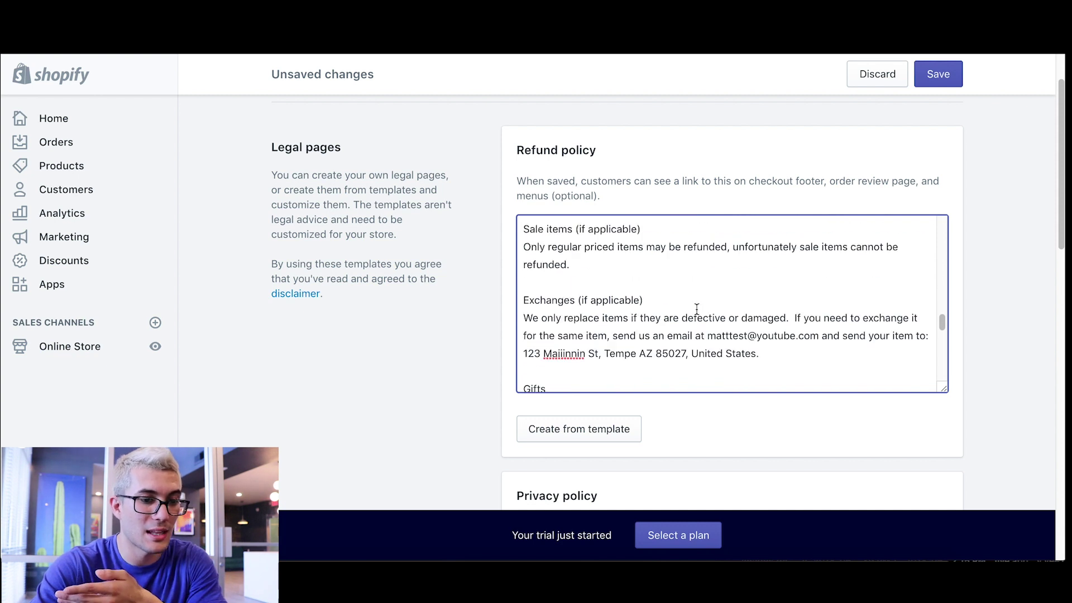
{"action": "left_click_drag", "start_coordinate": [785, 362], "coordinate": [524, 355]}
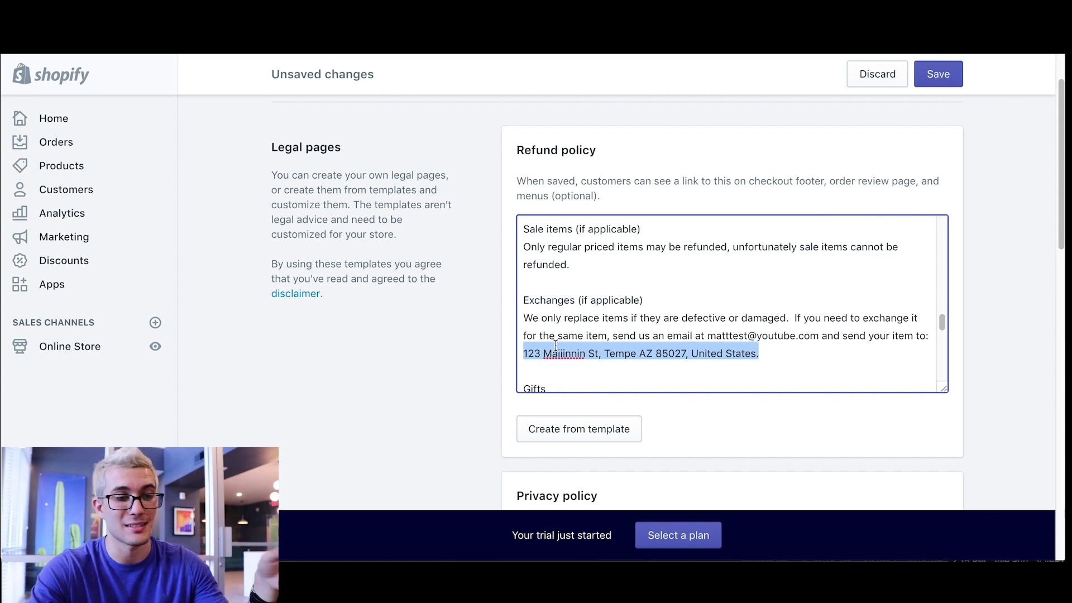
{"action": "left_click", "coordinate": [707, 334]}
- Delete 'and send your item to' and the address, keep Gifts on its own line, and add a period
{"action": "left_click_drag", "start_coordinate": [708, 333], "coordinate": [823, 335]}
{"action": "double_click", "coordinate": [765, 353]}
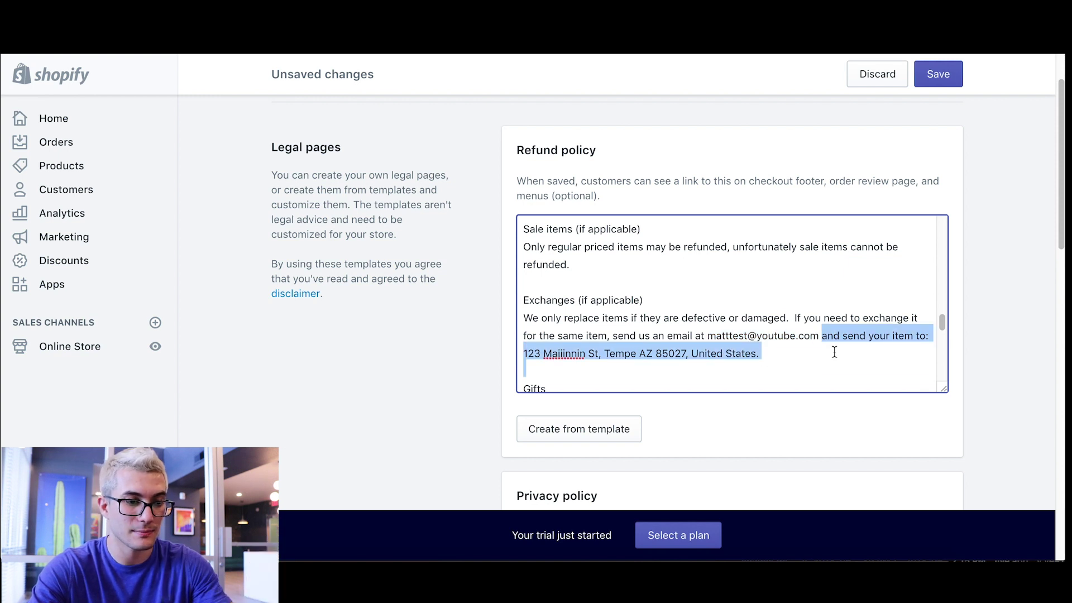
{"action": "key", "text": "BackSpace"}
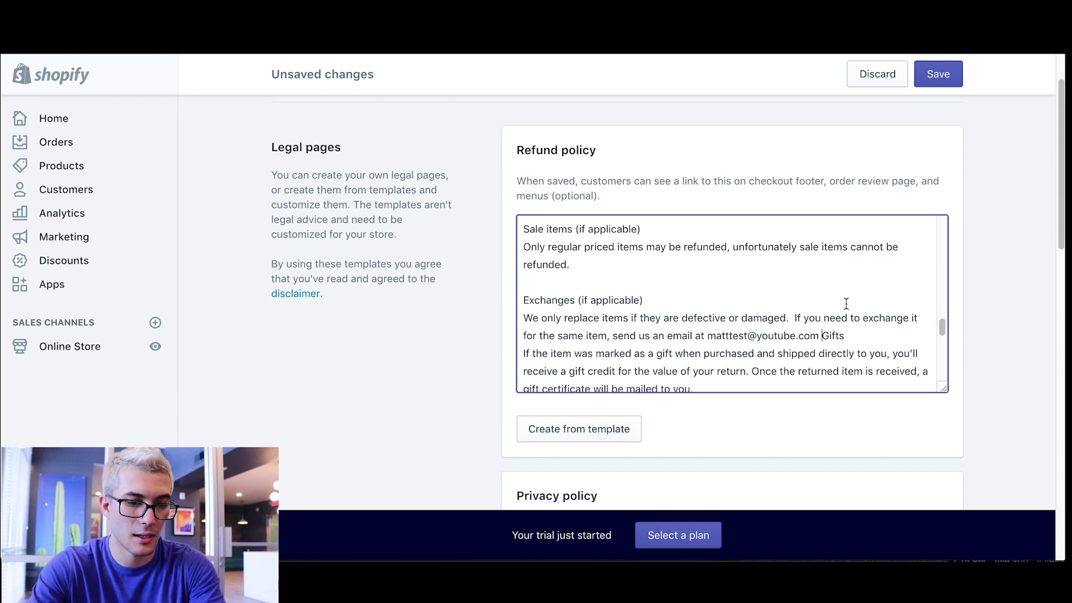
{"action": "key", "text": "Return"}
{"action": "key", "text": "Return"}
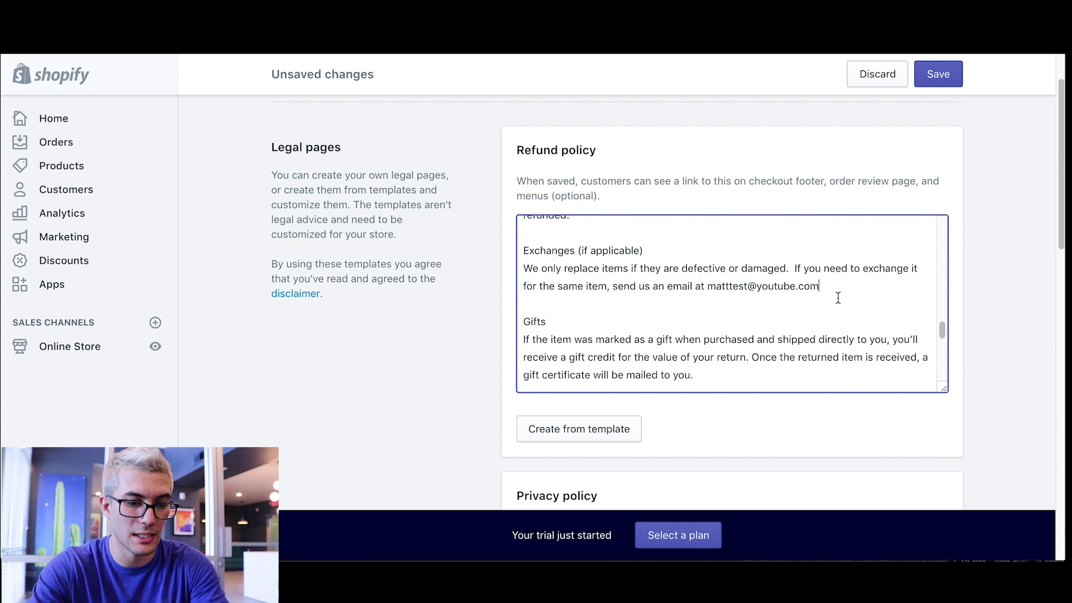
{"action": "type", "text": "."}
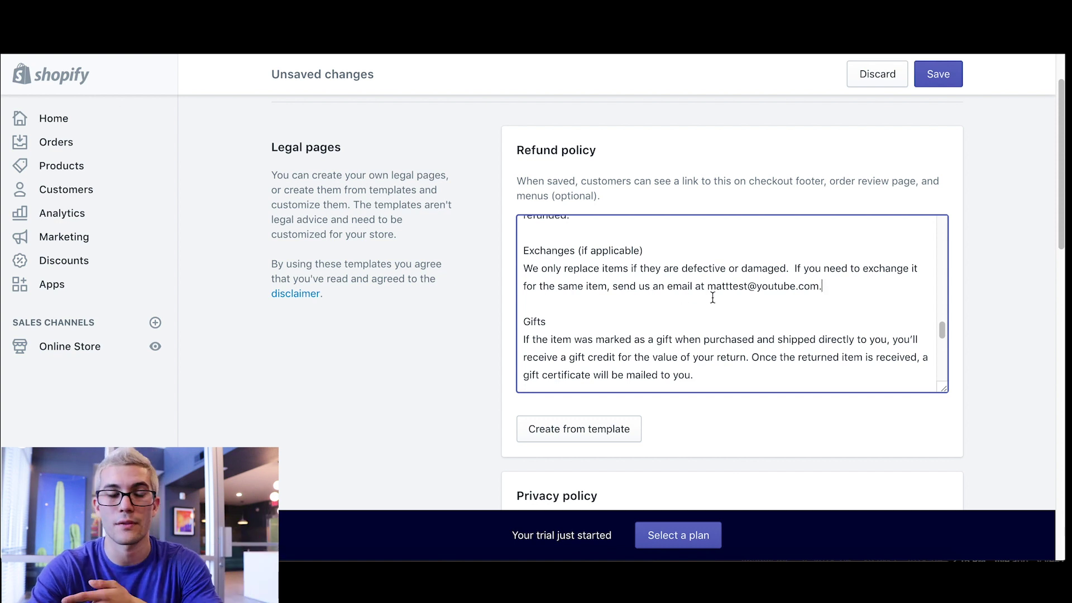
{"action": "scroll", "coordinate": [718, 294], "scroll_direction": "down", "scroll_amount": 5}
{"action": "scroll", "coordinate": [722, 287], "scroll_direction": "up", "scroll_amount": 1}
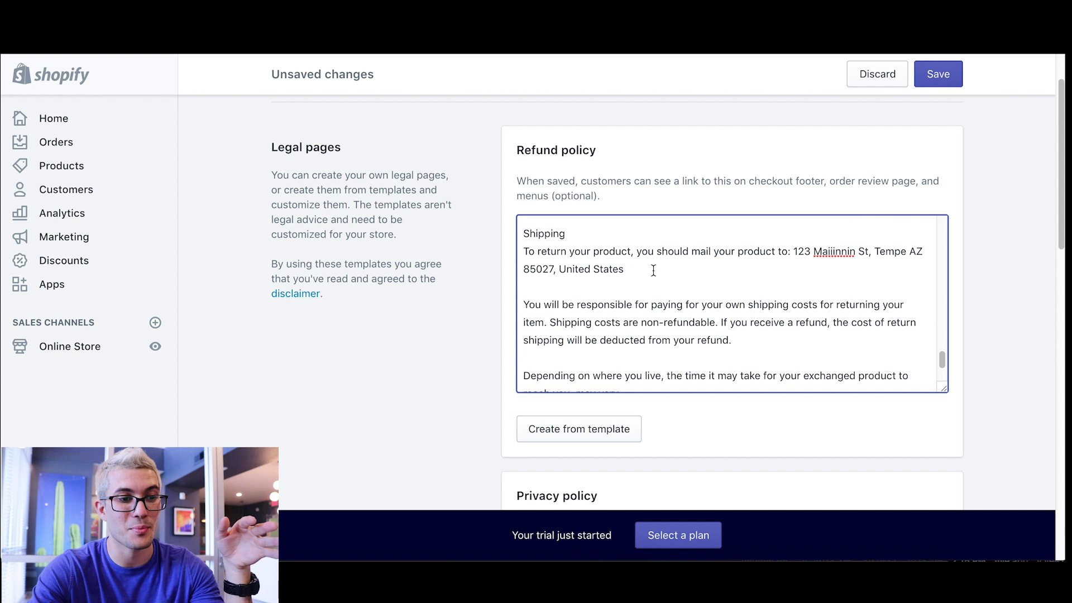
- Change the Shipping returns instruction to 'email us for details at' followed by the contact email
{"action": "left_click_drag", "start_coordinate": [663, 268], "coordinate": [697, 257]}
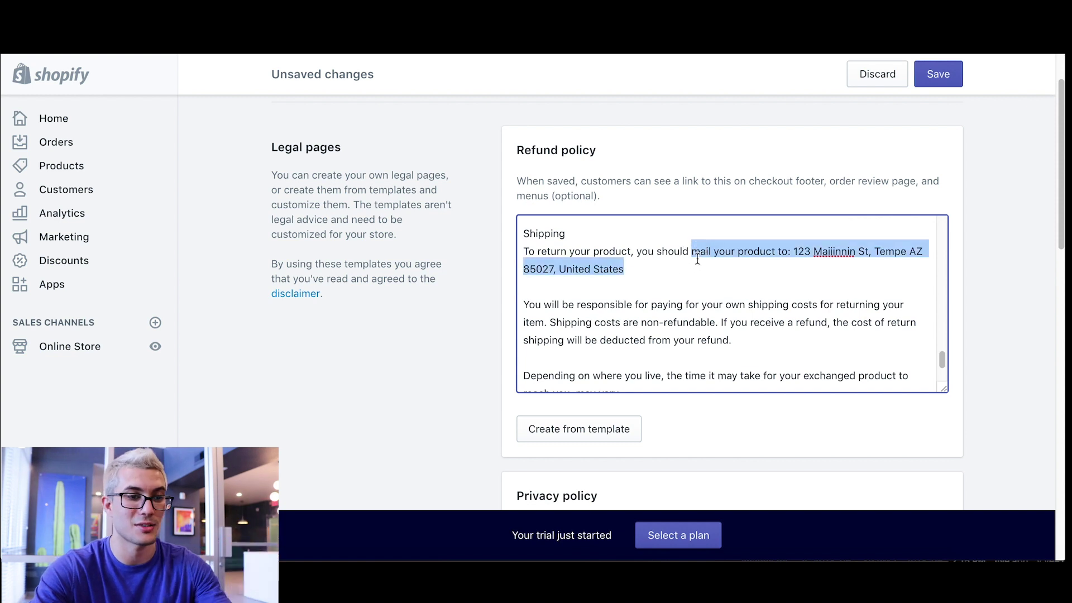
{"action": "type", "text": "email"}
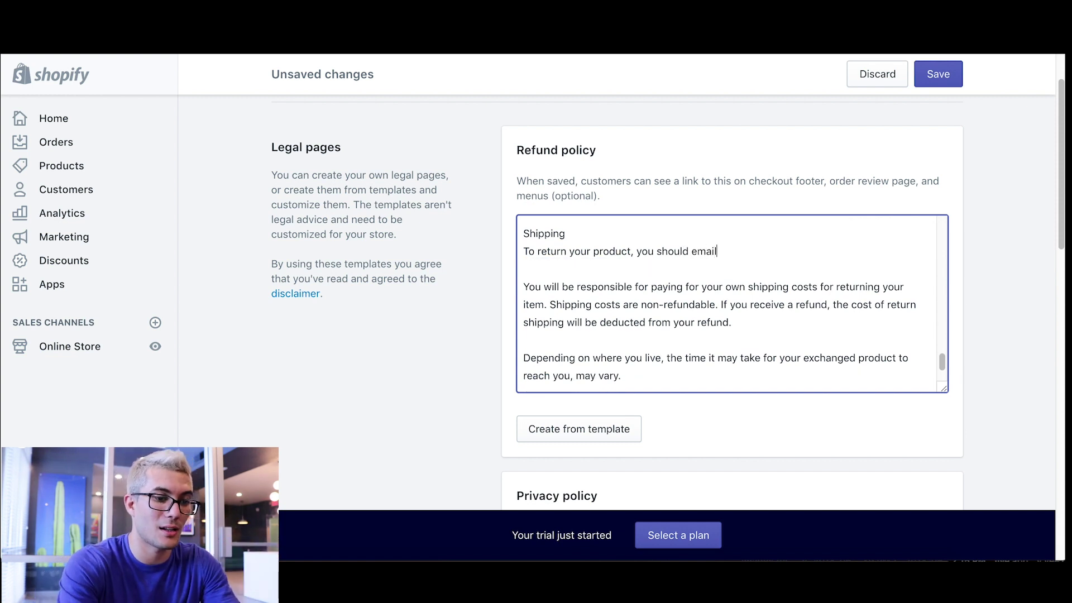
{"action": "type", "text": " us for details at:"}
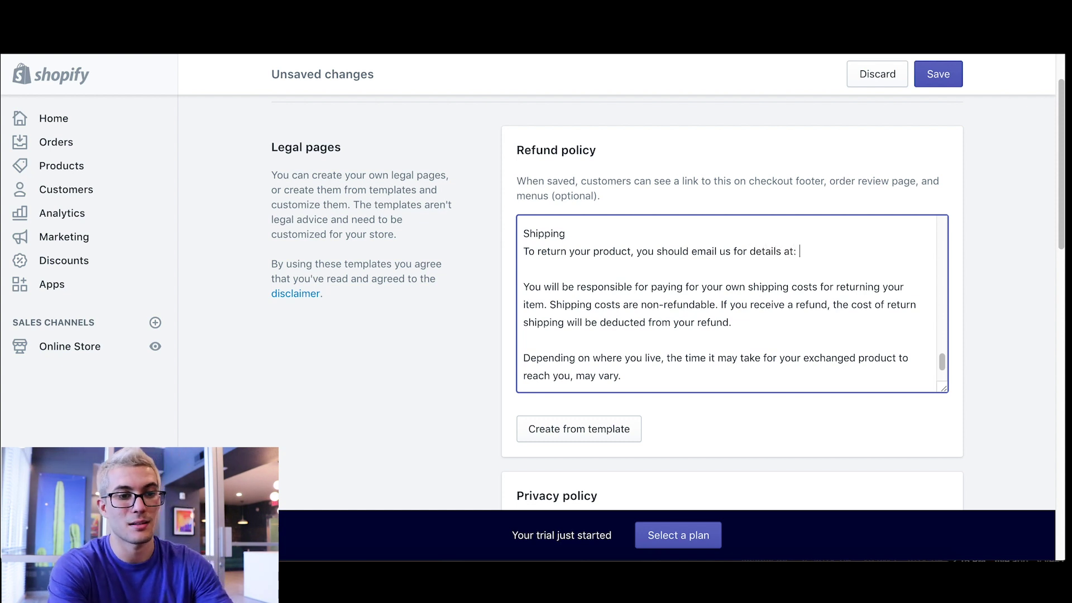
{"action": "key", "text": "BackSpace"}
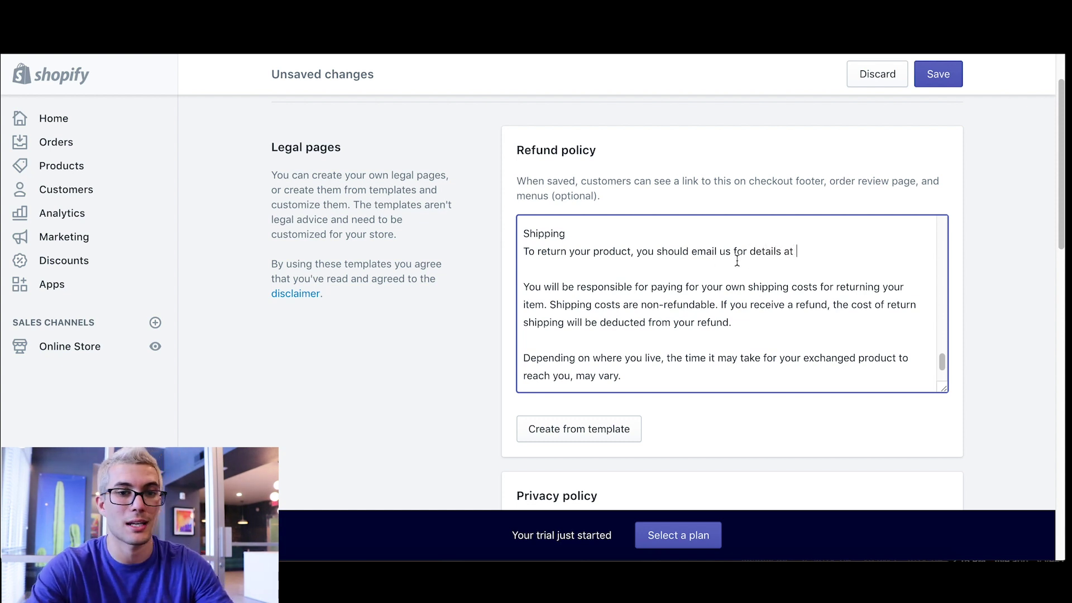
{"action": "scroll", "coordinate": [732, 267], "scroll_direction": "up", "scroll_amount": 3}
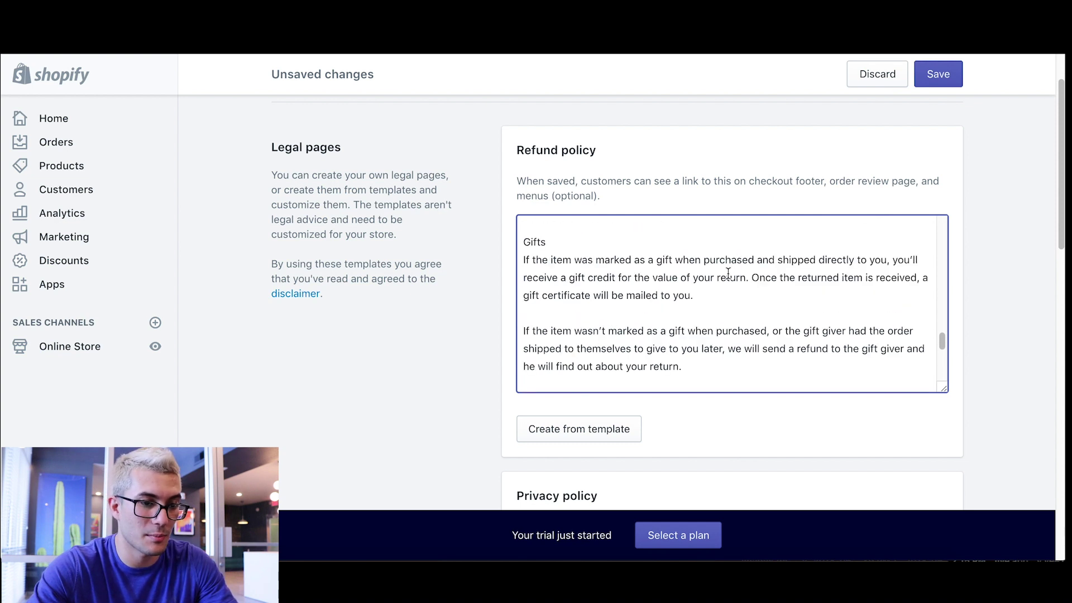
{"action": "scroll", "coordinate": [727, 279], "scroll_direction": "down", "scroll_amount": 1}
{"action": "scroll", "coordinate": [740, 318], "scroll_direction": "down", "scroll_amount": 5}
{"action": "scroll", "coordinate": [740, 318], "scroll_direction": "up", "scroll_amount": 3}
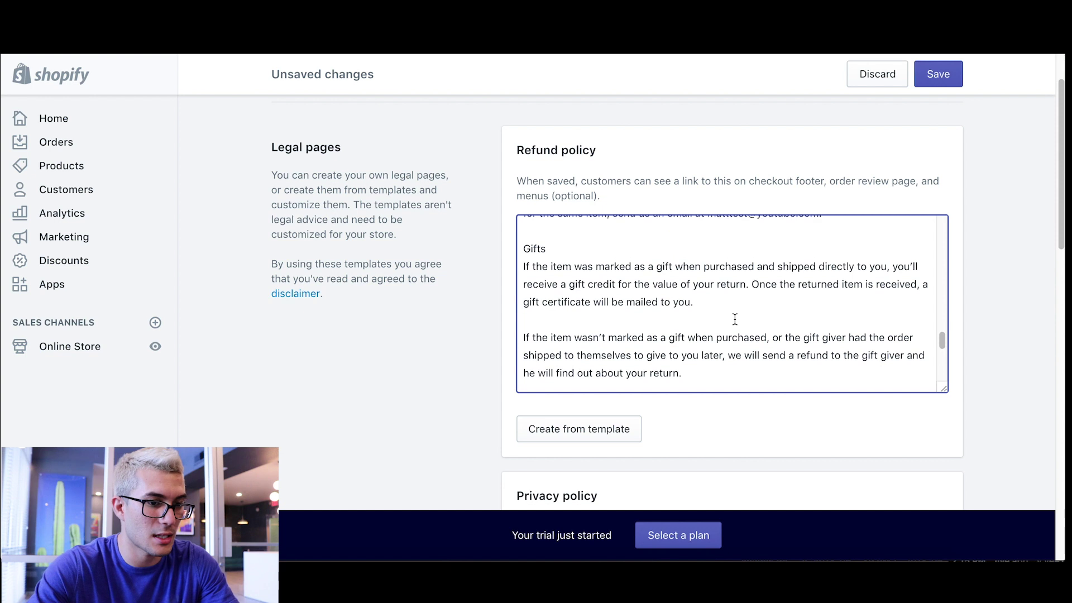
{"action": "scroll", "coordinate": [735, 319], "scroll_direction": "up", "scroll_amount": 1}
{"action": "left_click_drag", "start_coordinate": [836, 235], "coordinate": [709, 241]}
{"action": "key", "text": "ctrl+c"}
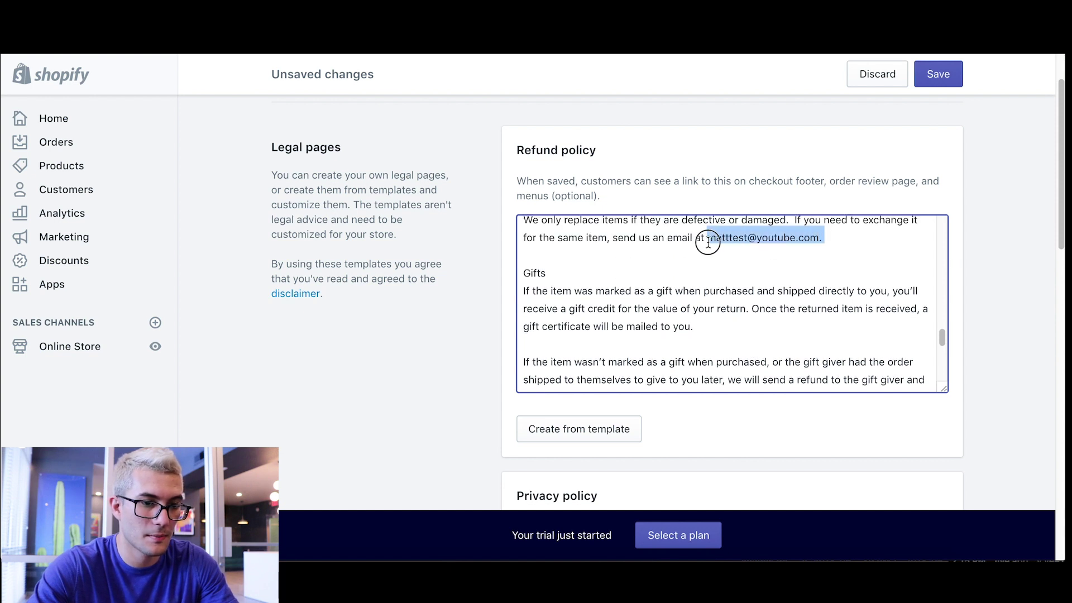
{"action": "scroll", "coordinate": [726, 262], "scroll_direction": "down", "scroll_amount": 3}
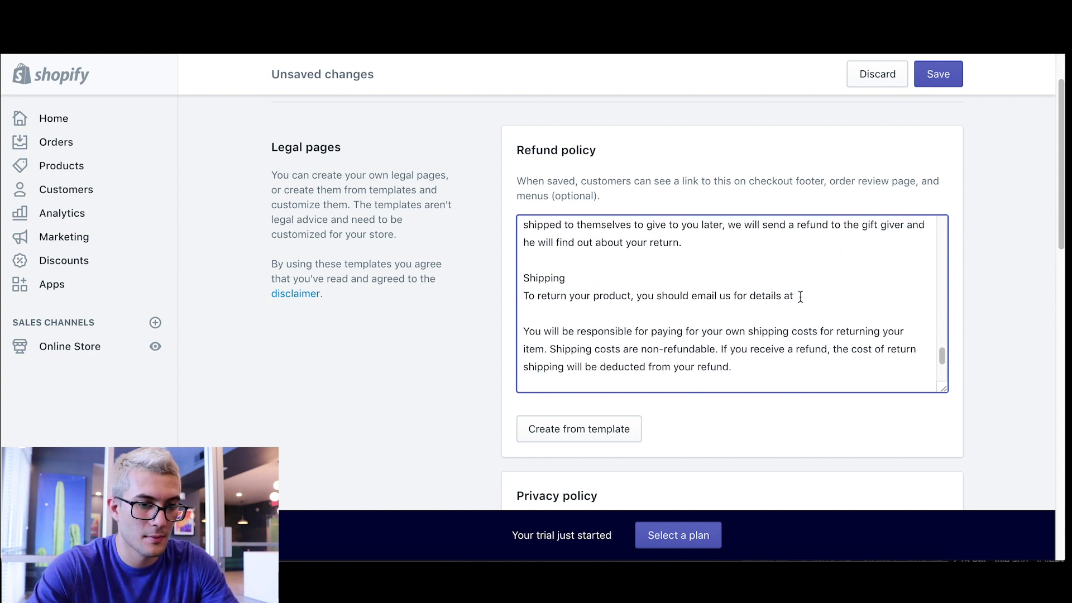
{"action": "left_click", "coordinate": [801, 297]}
{"action": "key", "text": "ctrl+v"}
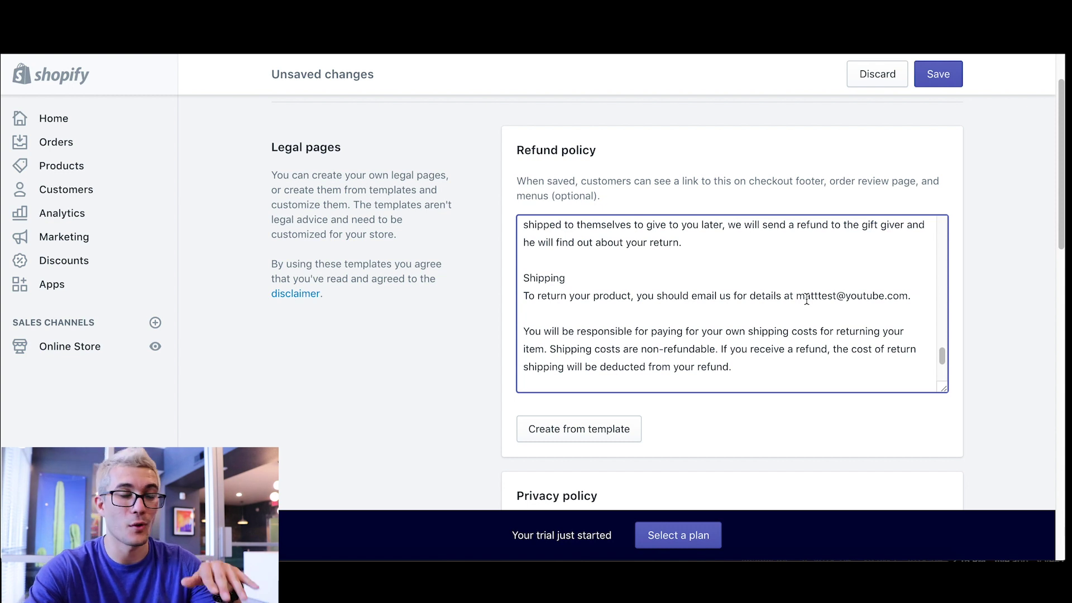
- Save the legal pages with the edited Refund policy
{"action": "scroll", "coordinate": [805, 302], "scroll_direction": "down", "scroll_amount": 1}
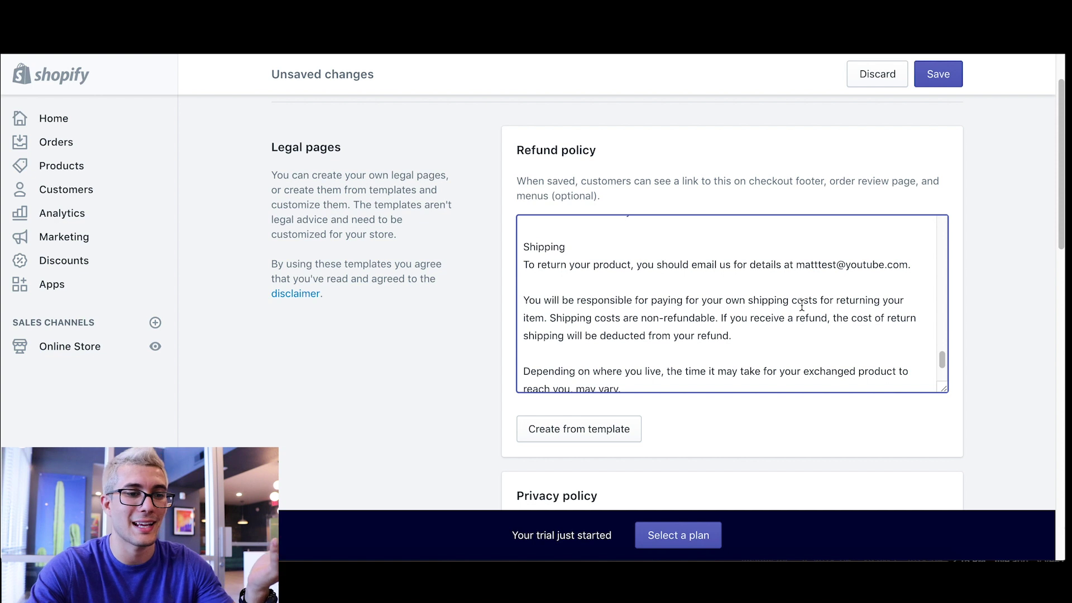
{"action": "scroll", "coordinate": [802, 305], "scroll_direction": "down", "scroll_amount": 1}
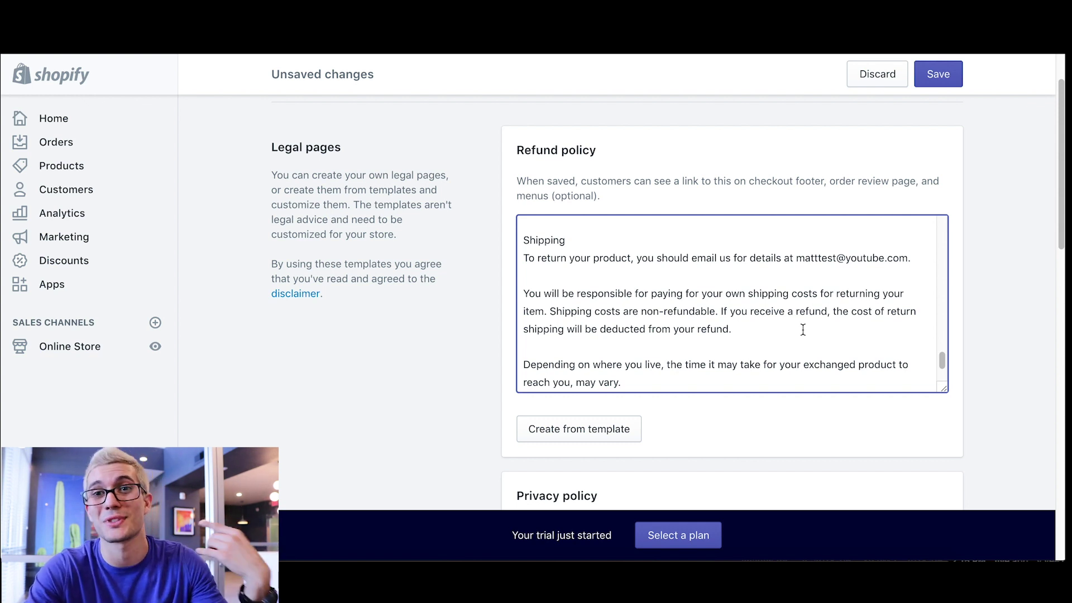
{"action": "scroll", "coordinate": [802, 330], "scroll_direction": "down", "scroll_amount": 2}
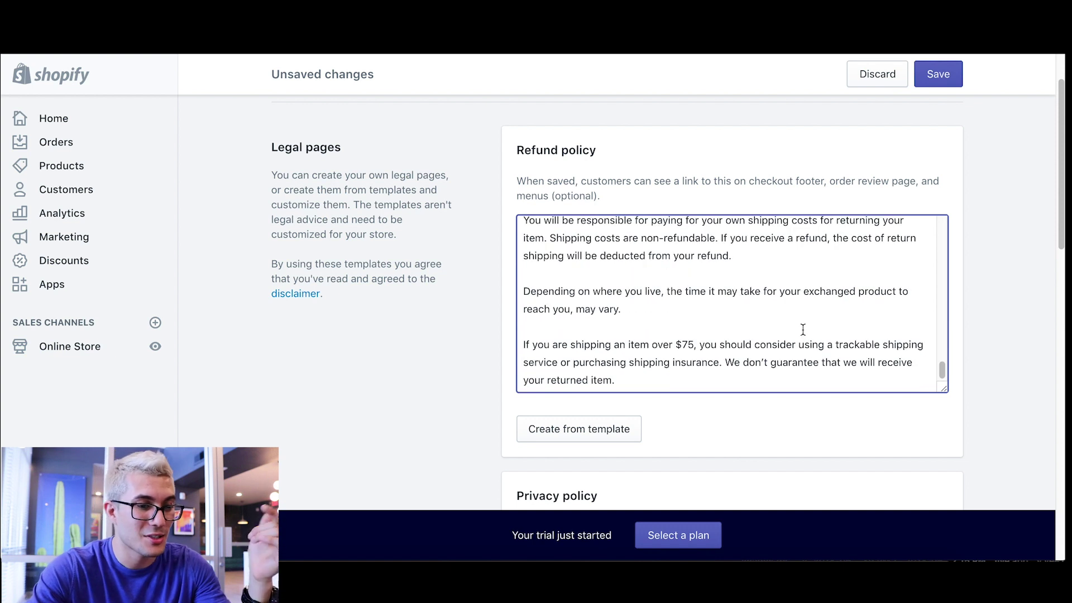
{"action": "left_click", "coordinate": [945, 79]}
- Paste the full refund policy text into the new Refund Policy page and save it
{"action": "left_click", "coordinate": [656, 312]}
{"action": "key", "text": "super+a"}
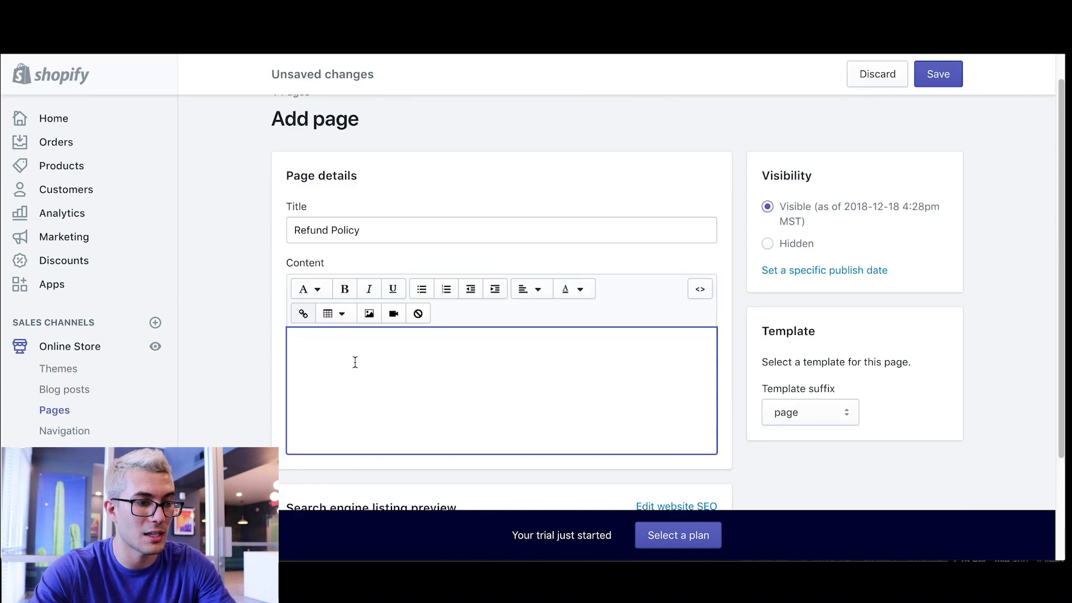
{"action": "key", "text": "ctrl+v"}
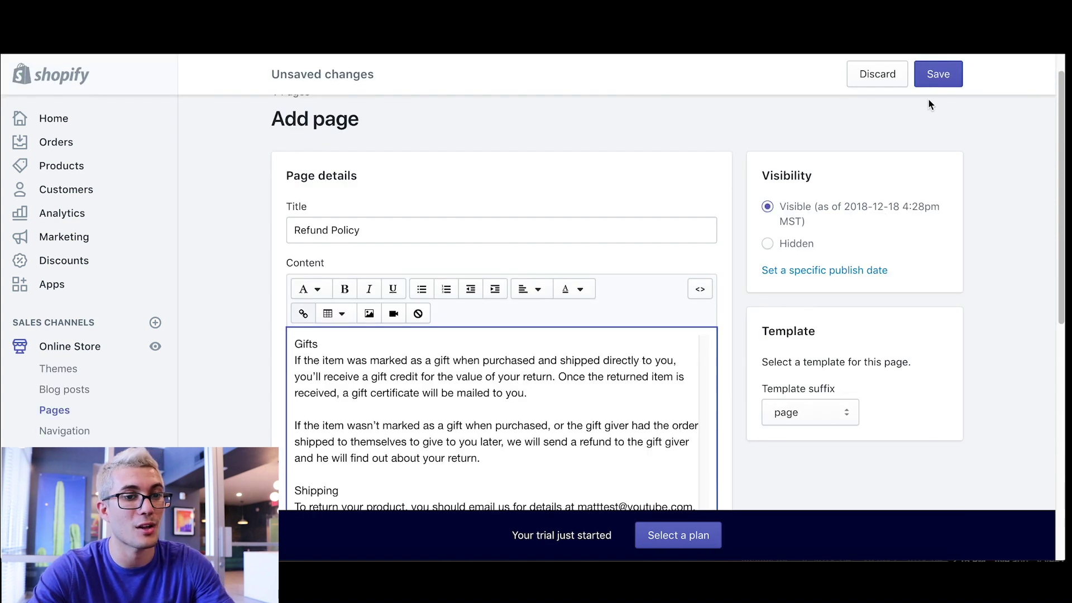
{"action": "left_click", "coordinate": [938, 74]}
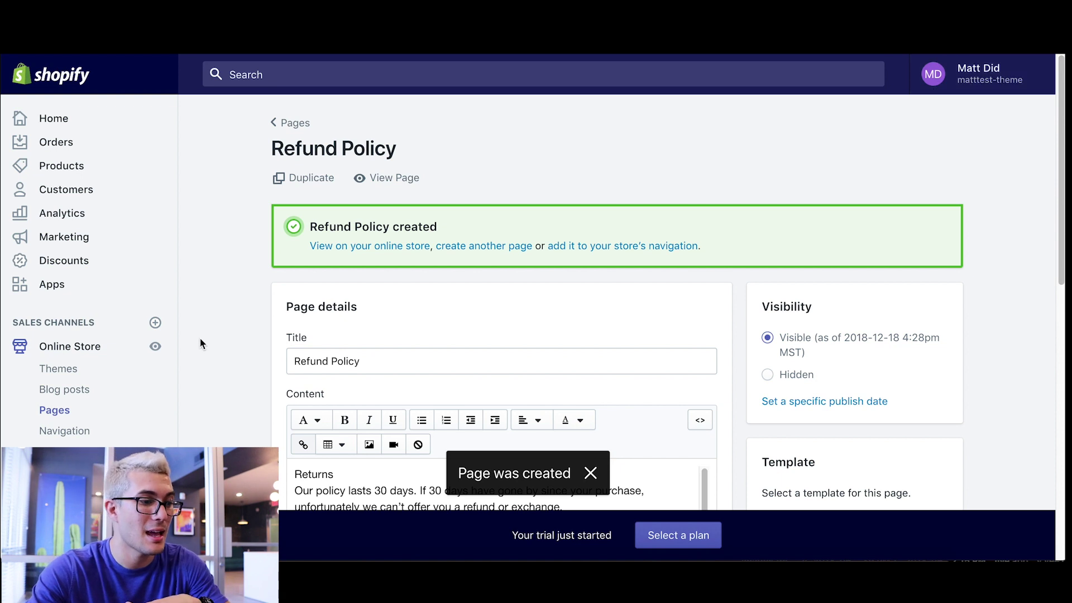
{"action": "left_click", "coordinate": [62, 433]}
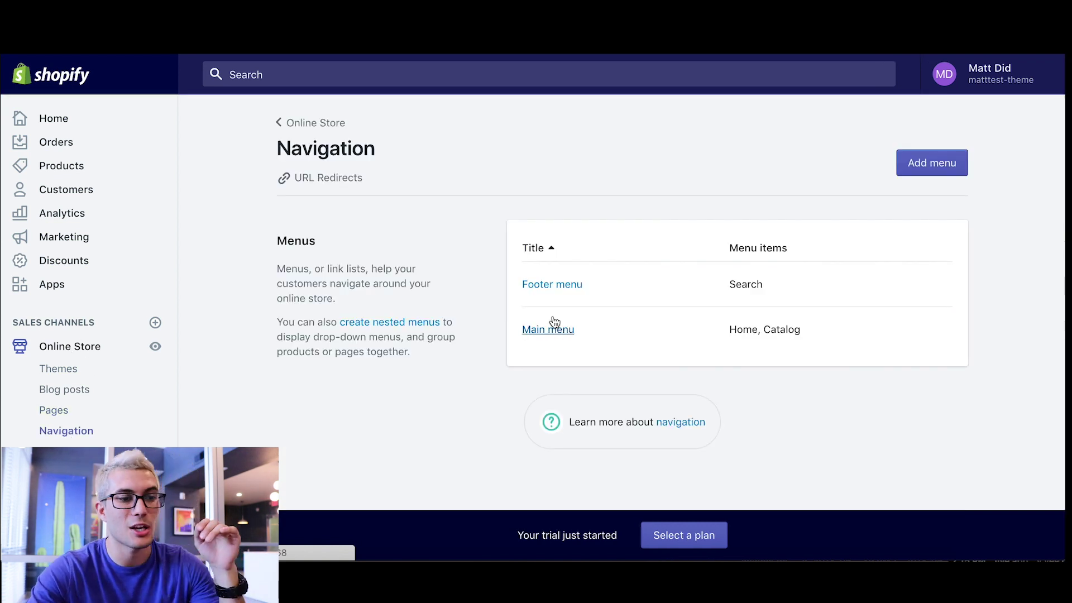
- Add a new Footer menu item named 'Refund Policy'
{"action": "left_click", "coordinate": [553, 286]}
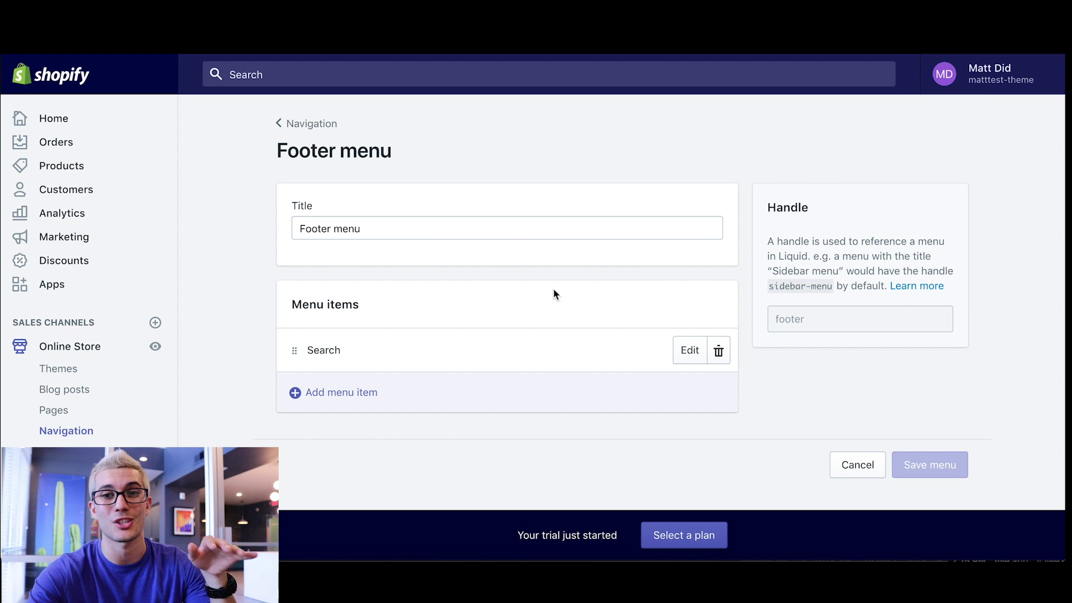
{"action": "left_click", "coordinate": [323, 394]}
{"action": "left_click", "coordinate": [371, 307]}
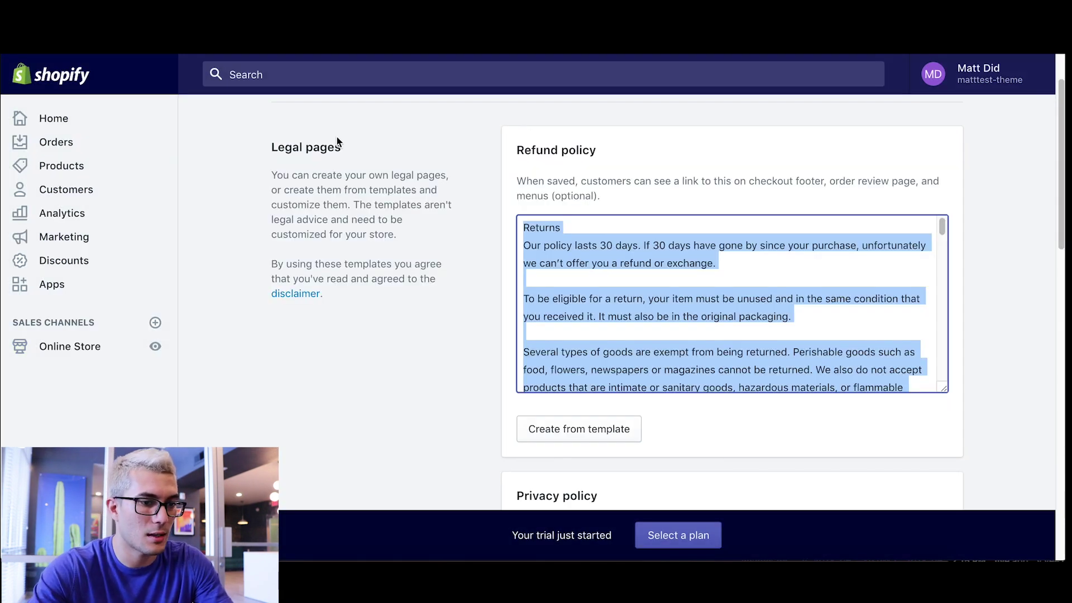
{"action": "left_click_drag", "start_coordinate": [626, 140], "coordinate": [515, 152]}
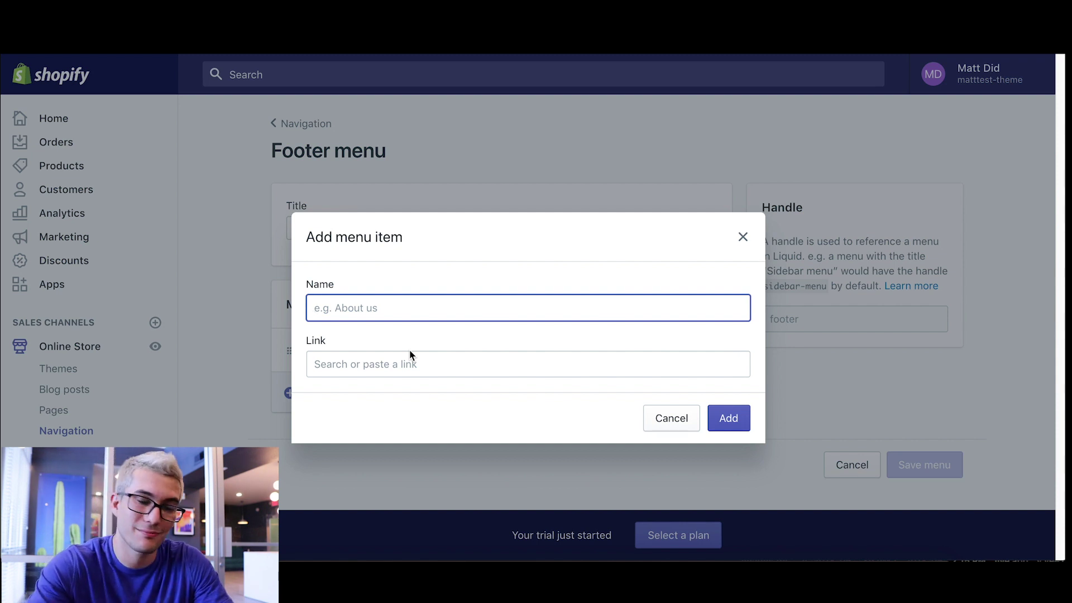
{"action": "type", "text": "Refund policy"}
{"action": "key", "text": "Left"}
{"action": "key", "text": "Left"}
{"action": "key", "text": "Left"}
{"action": "key", "text": "Left"}
{"action": "key", "text": "BackSpace"}
{"action": "type", "text": "P"}
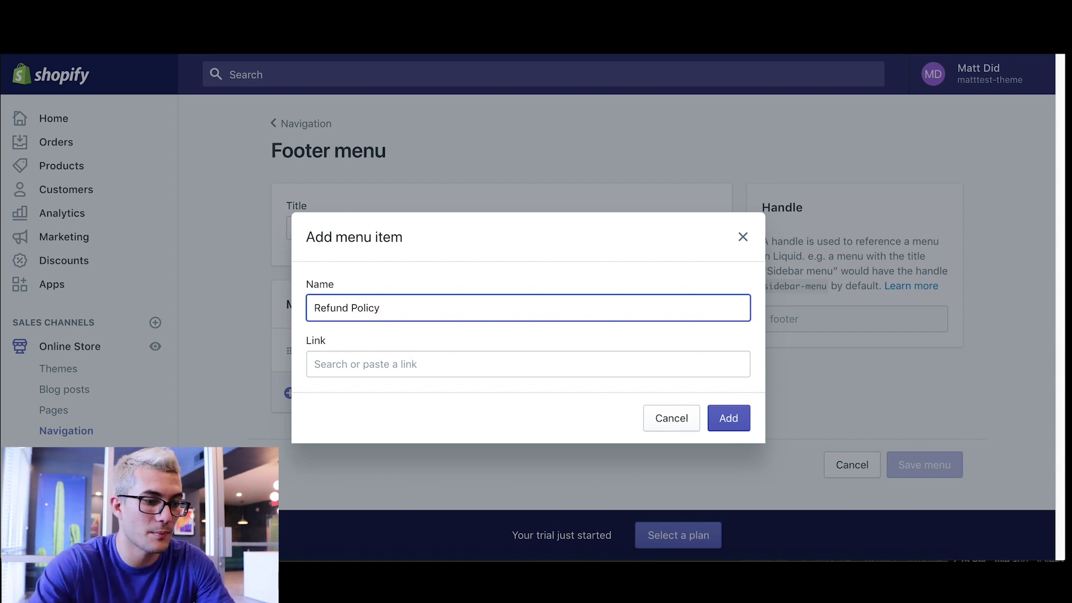
- Link the item to the Refund Policy page and add it to the footer menu
{"action": "left_click", "coordinate": [374, 373]}
{"action": "left_click", "coordinate": [374, 255]}
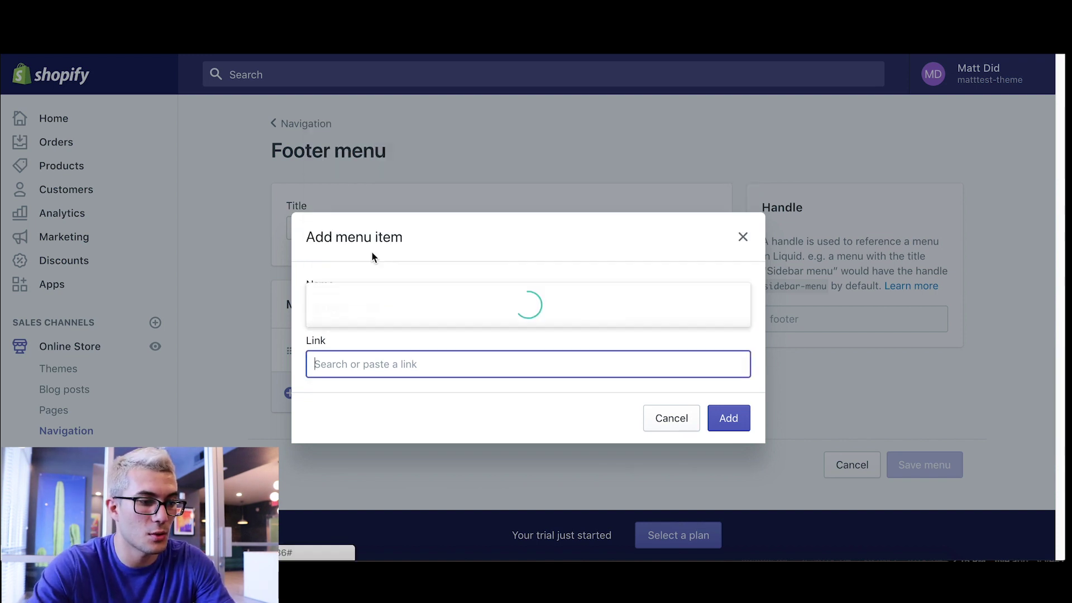
{"action": "left_click", "coordinate": [380, 285]}
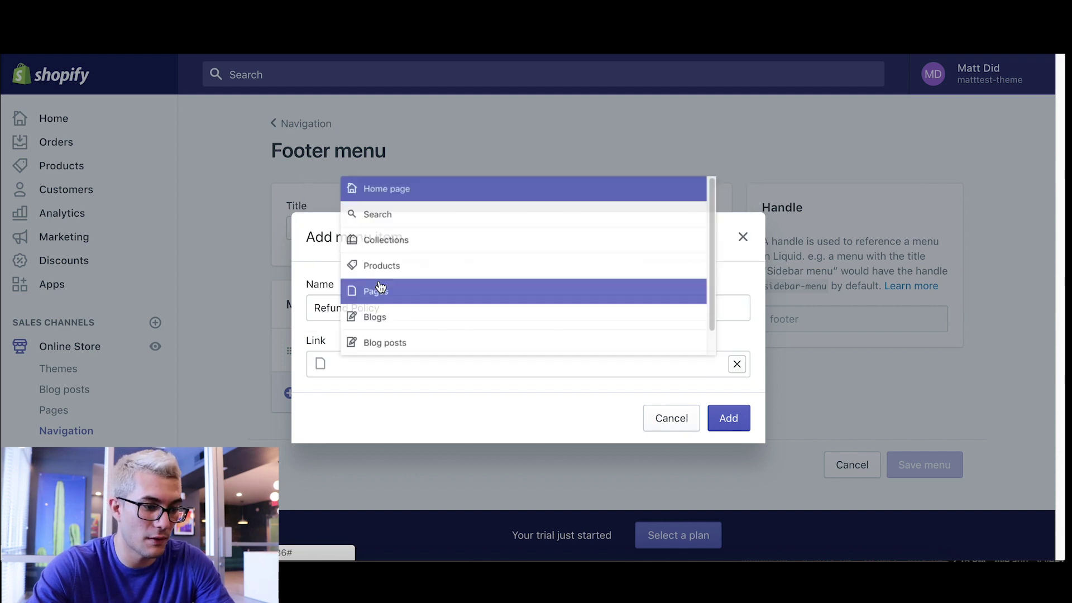
{"action": "left_click", "coordinate": [726, 424]}
{"action": "left_click", "coordinate": [335, 435]}
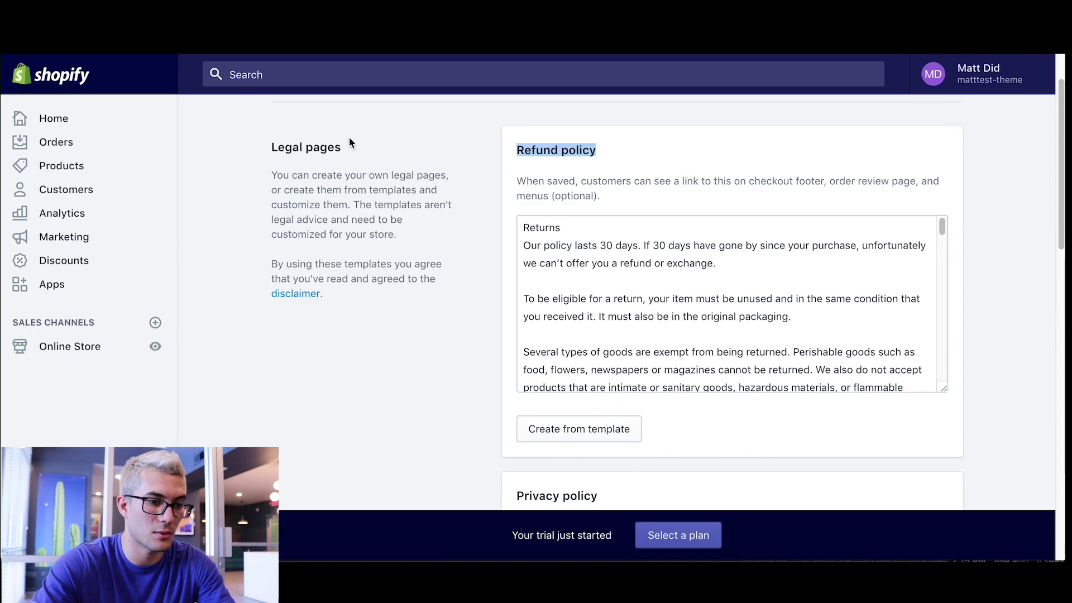
- Add a Privacy policy menu item linked to the Privacy Policy page
{"action": "scroll", "coordinate": [472, 273], "scroll_direction": "down", "scroll_amount": 3}
{"action": "triple_click", "coordinate": [504, 358]}
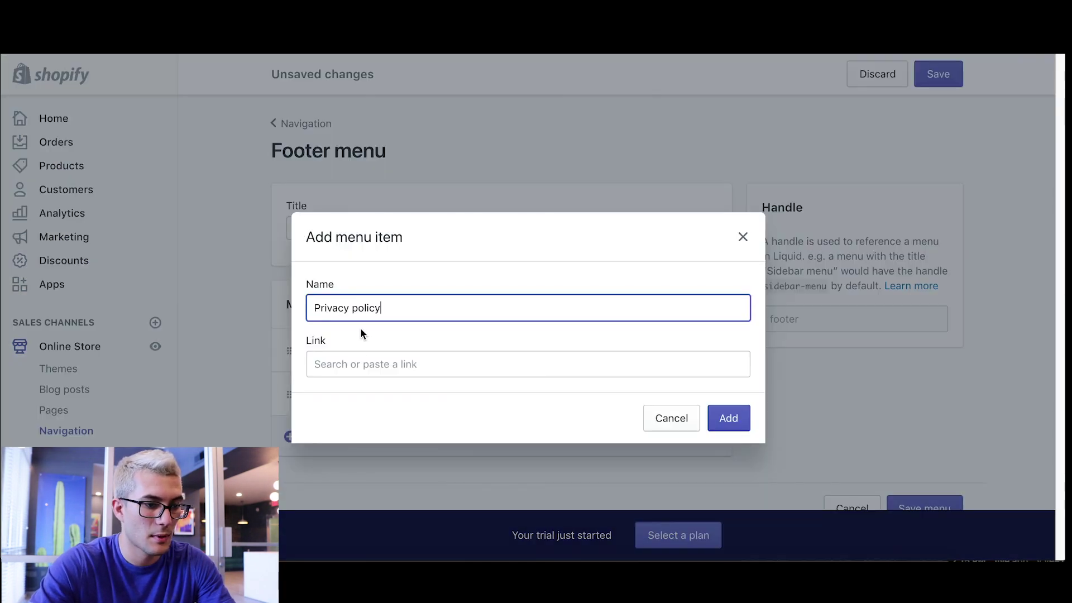
{"action": "left_click", "coordinate": [364, 364]}
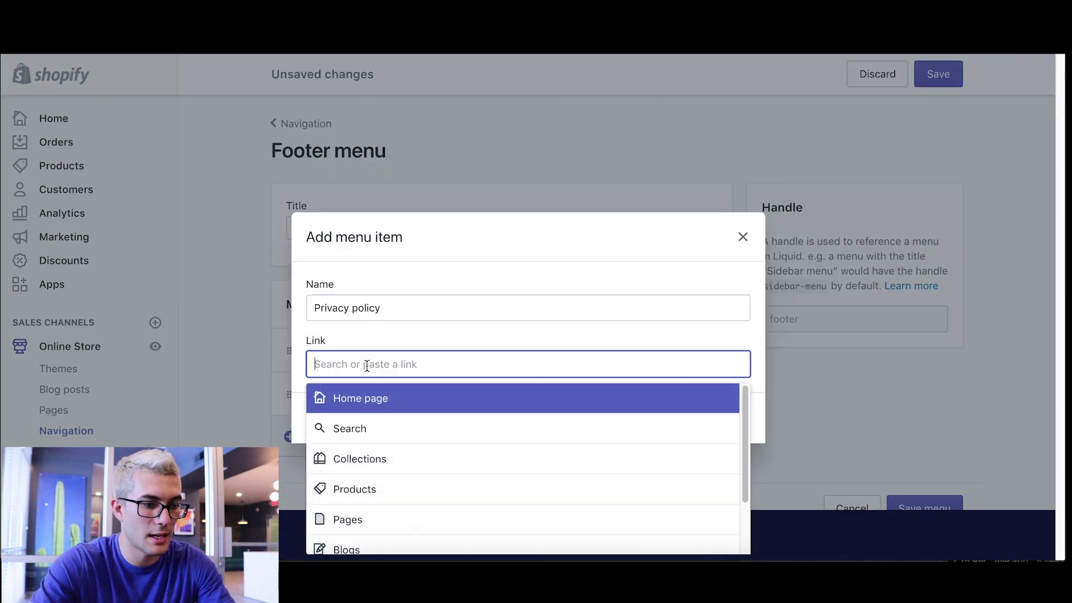
{"action": "left_click", "coordinate": [372, 521]}
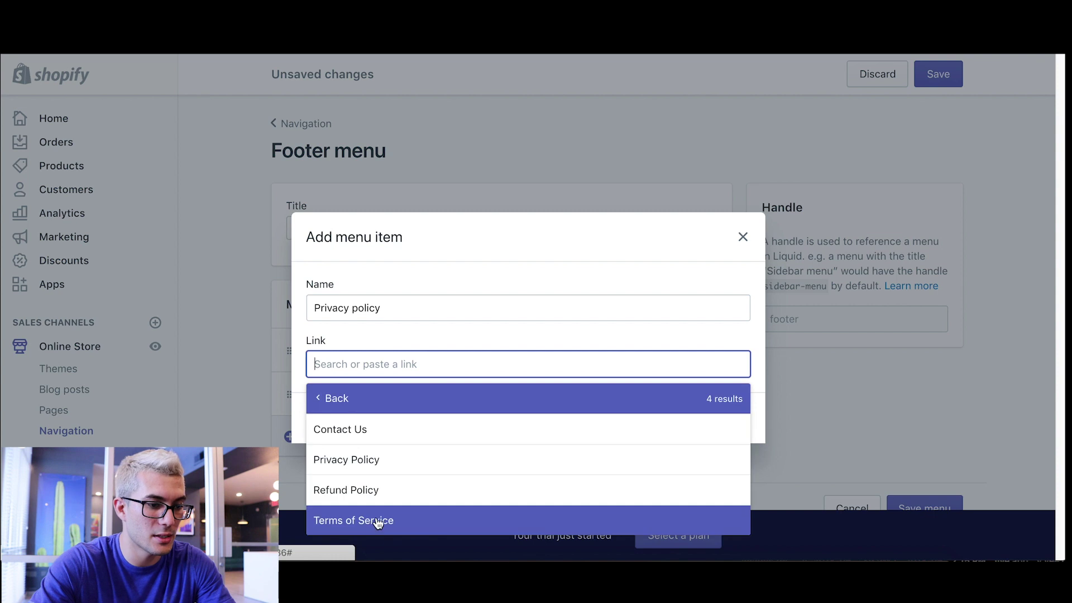
{"action": "left_click", "coordinate": [371, 461]}
{"action": "left_click", "coordinate": [731, 419]}
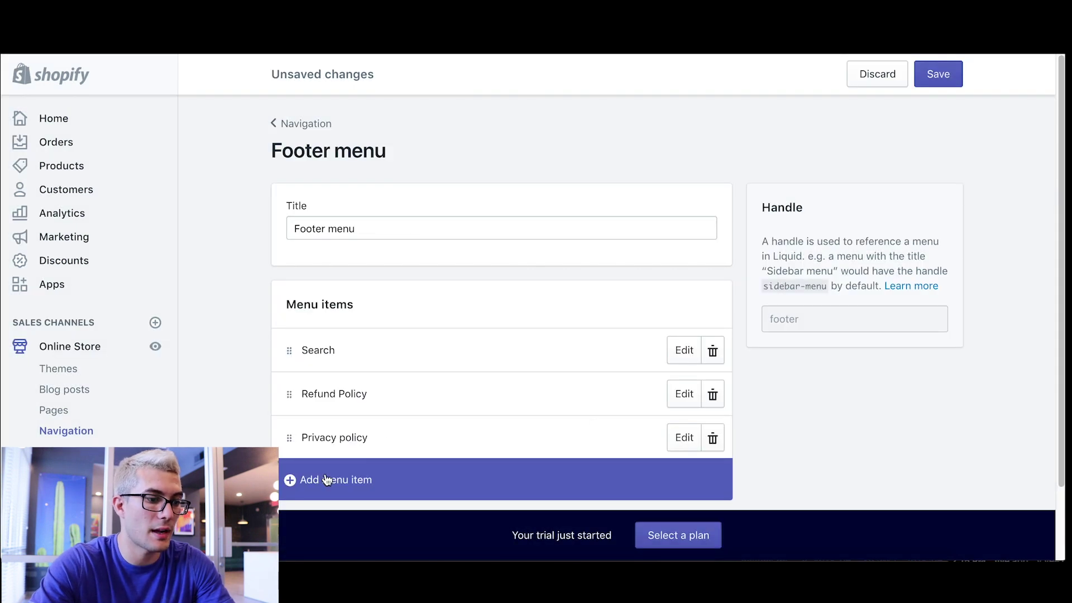
- Add a 'Terms of service' menu item linked to the Terms of Service page
{"action": "left_click", "coordinate": [326, 479]}
{"action": "left_click", "coordinate": [347, 309]}
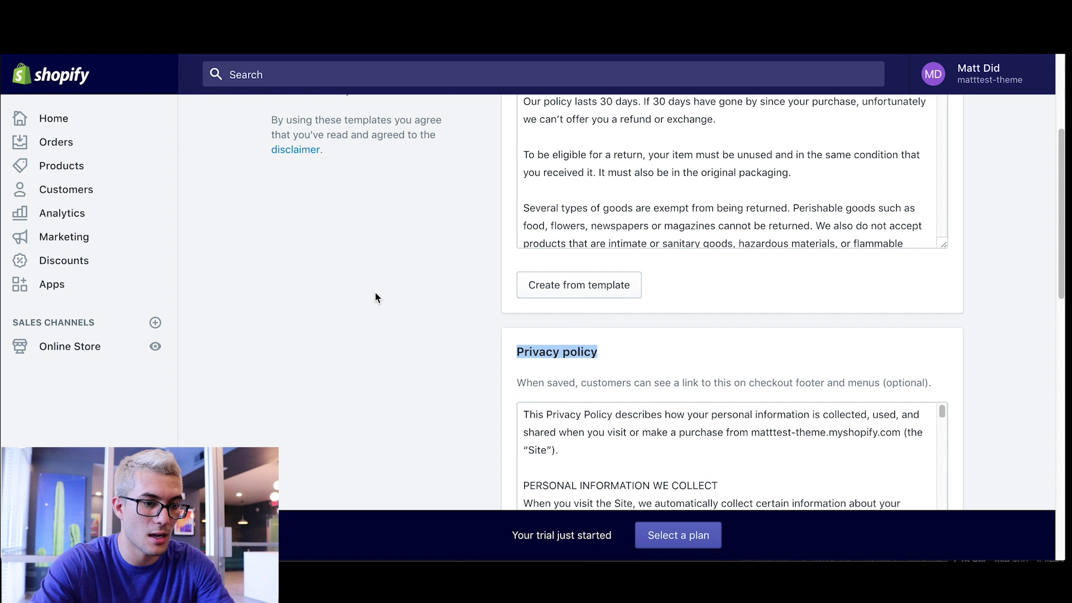
{"action": "scroll", "coordinate": [375, 293], "scroll_direction": "down", "scroll_amount": 8}
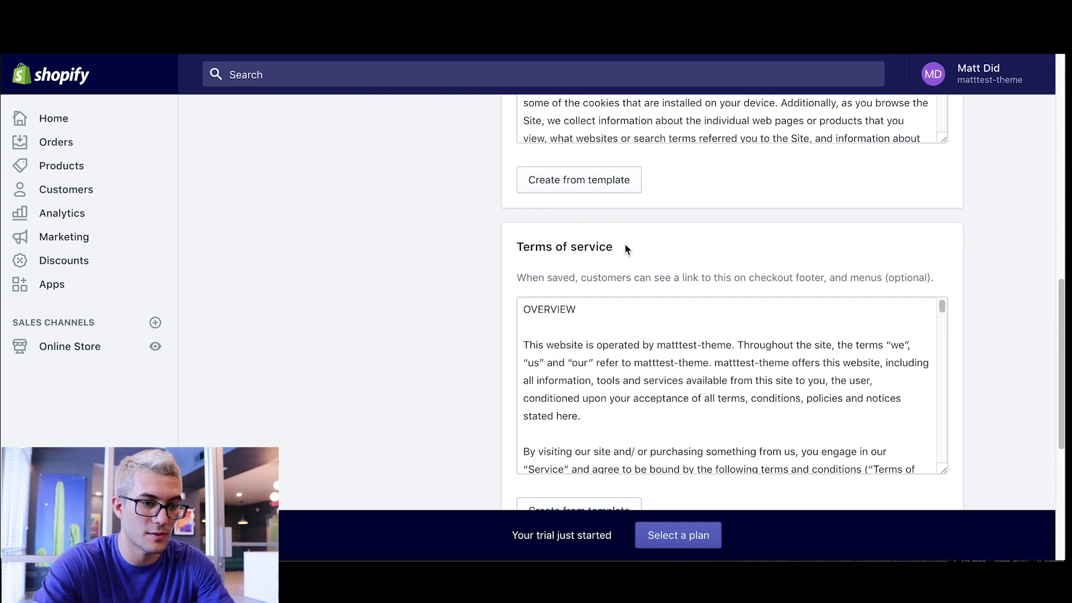
{"action": "left_click_drag", "start_coordinate": [626, 248], "coordinate": [493, 234]}
{"action": "left_click_drag", "start_coordinate": [612, 244], "coordinate": [519, 246]}
{"action": "key", "text": "ctrl+c"}
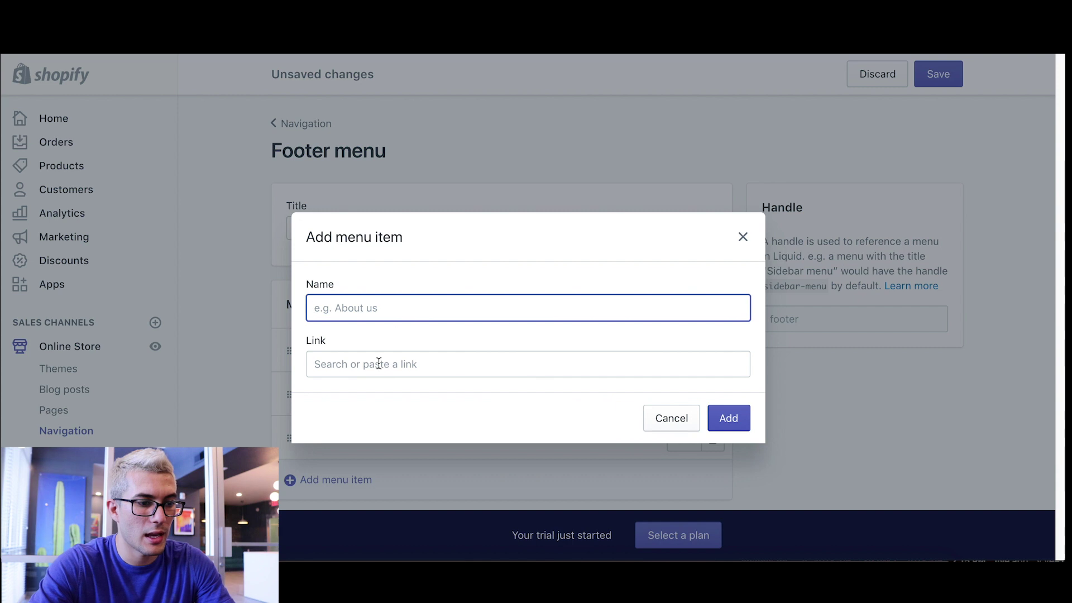
{"action": "left_click", "coordinate": [371, 363]}
{"action": "key", "text": "ctrl+v"}
{"action": "key", "text": "ctrl+a"}
{"action": "key", "text": "ctrl+x"}
{"action": "left_click", "coordinate": [378, 313]}
{"action": "key", "text": "ctrl+v"}
{"action": "left_click", "coordinate": [421, 363]}
{"action": "left_click", "coordinate": [376, 512]}
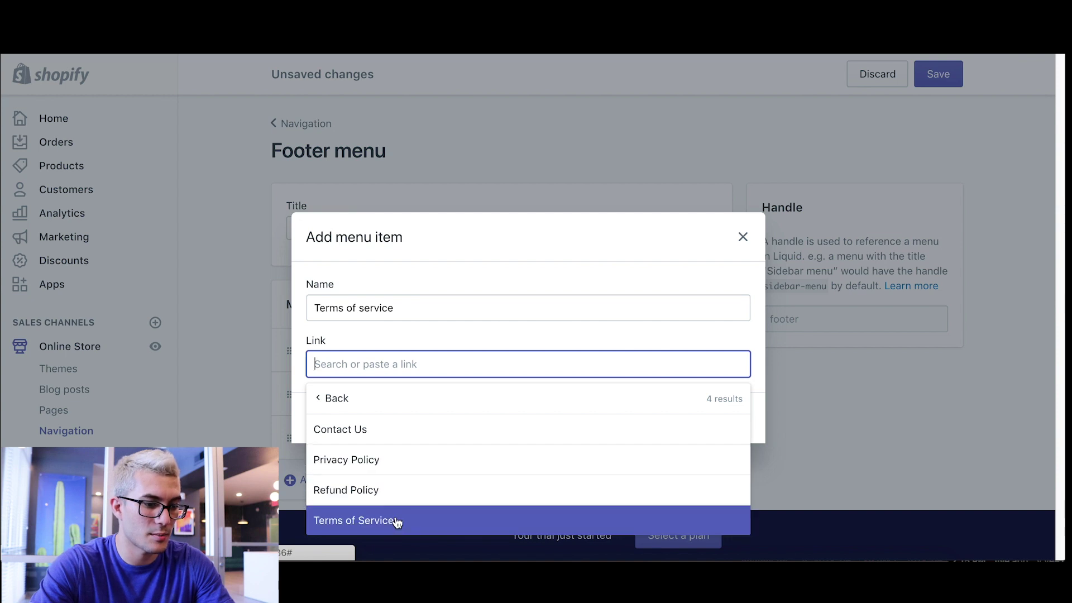
{"action": "left_click", "coordinate": [393, 519]}
{"action": "left_click", "coordinate": [729, 420]}
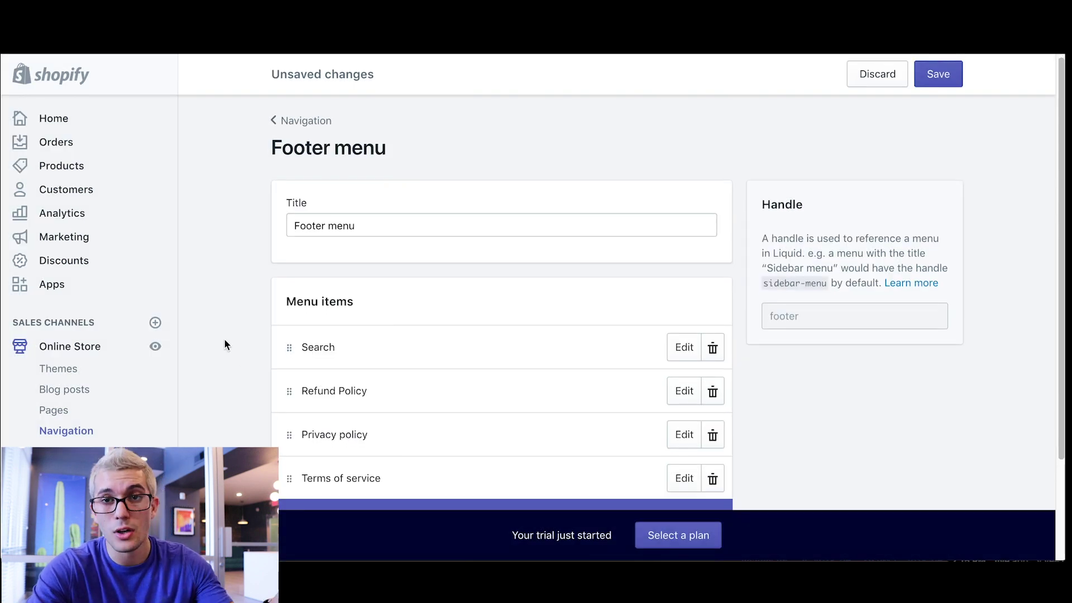
- Add a Contact Us item linked to the Contact Us page, save the menu, and preview the storefront
{"action": "scroll", "coordinate": [226, 338], "scroll_direction": "down", "scroll_amount": 2}
{"action": "scroll", "coordinate": [229, 352], "scroll_direction": "down", "scroll_amount": 1}
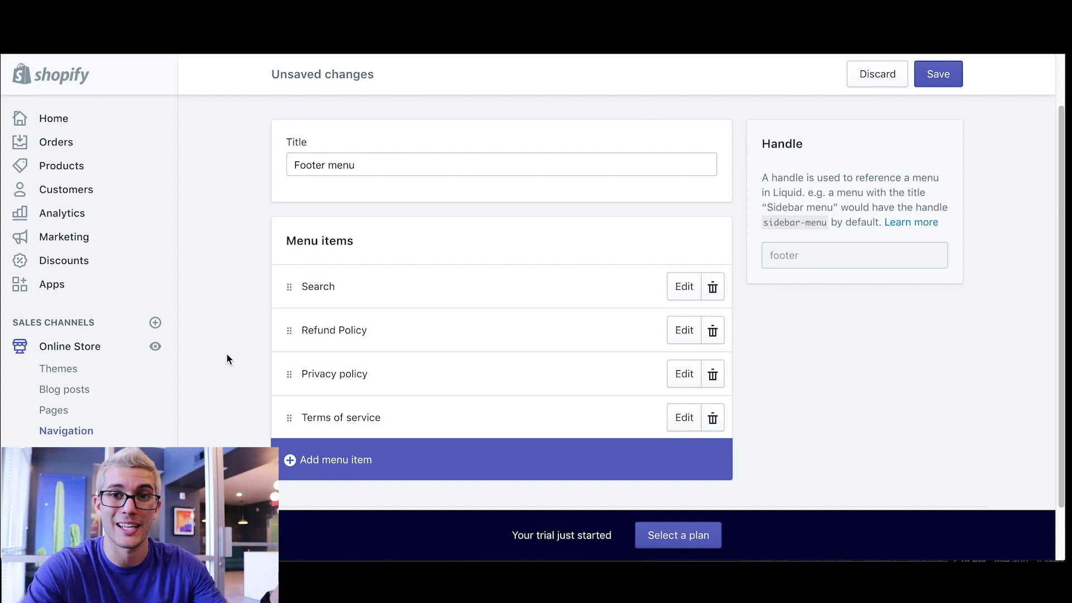
{"action": "left_click", "coordinate": [323, 460]}
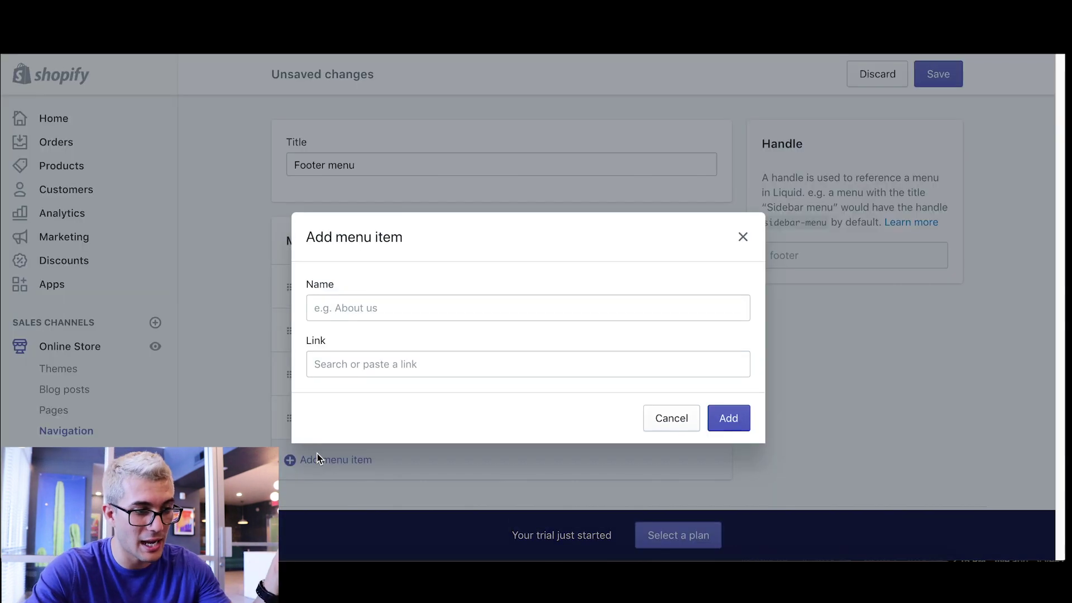
{"action": "left_click", "coordinate": [333, 298]}
{"action": "type", "text": "Contact Us"}
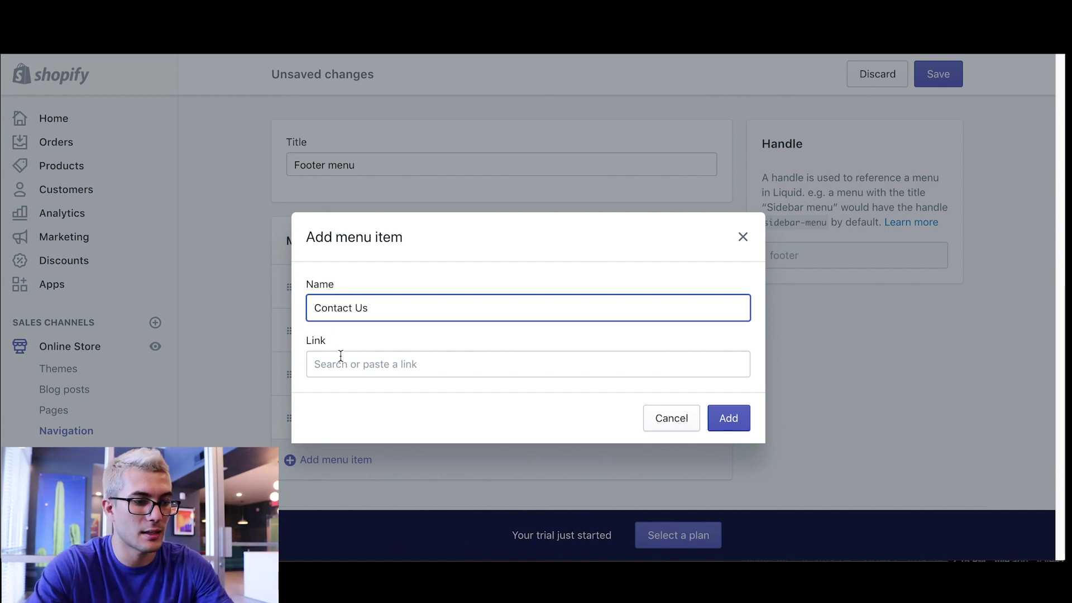
{"action": "left_click", "coordinate": [340, 357]}
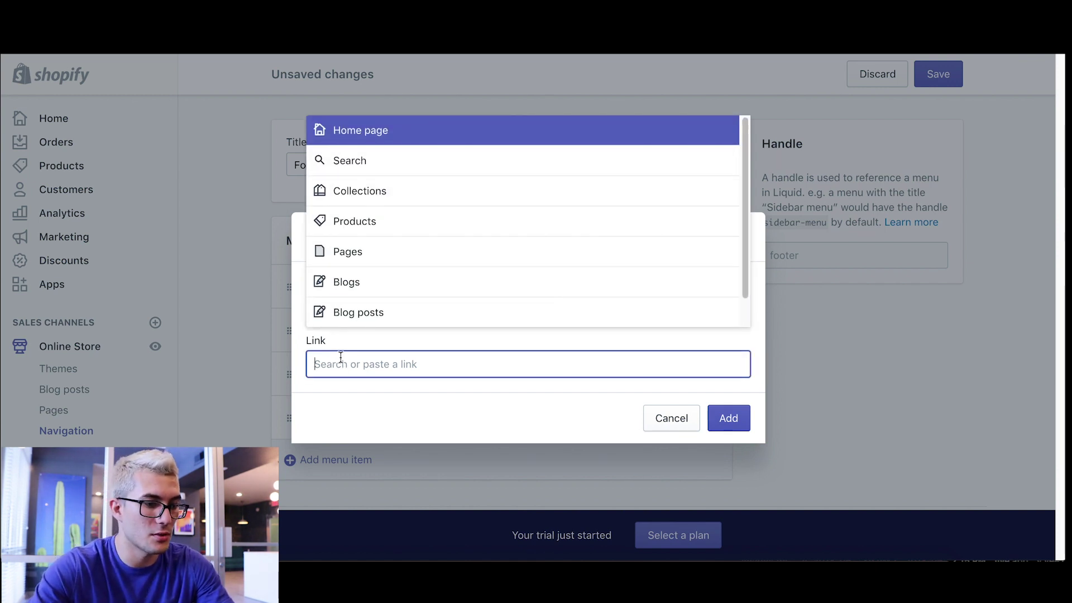
{"action": "left_click", "coordinate": [355, 252]}
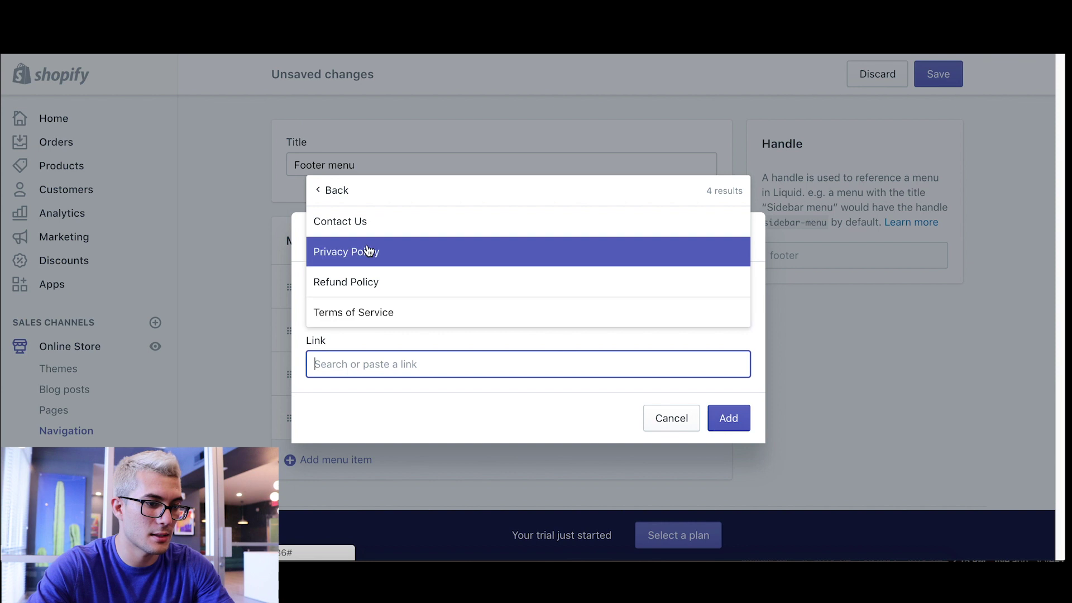
{"action": "left_click", "coordinate": [364, 223]}
{"action": "left_click", "coordinate": [729, 419]}
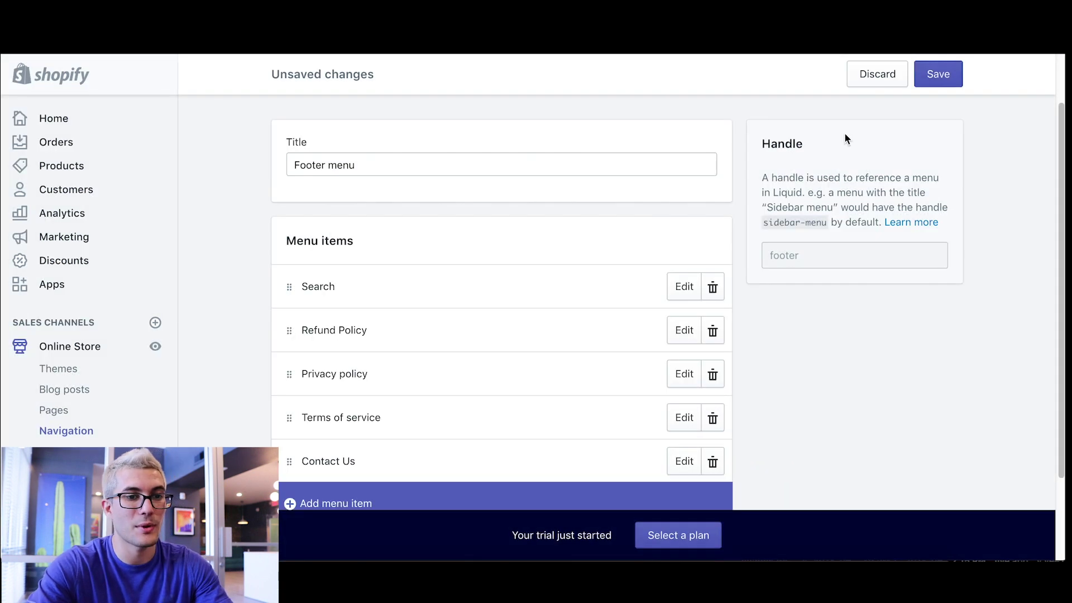
{"action": "left_click", "coordinate": [931, 83]}
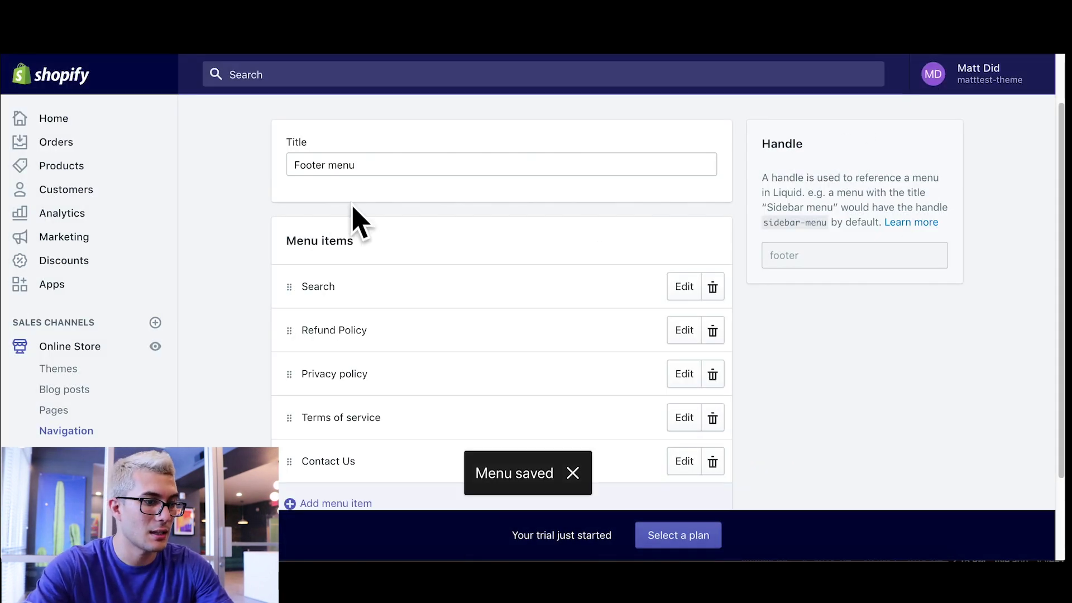
{"action": "left_click", "coordinate": [155, 348]}
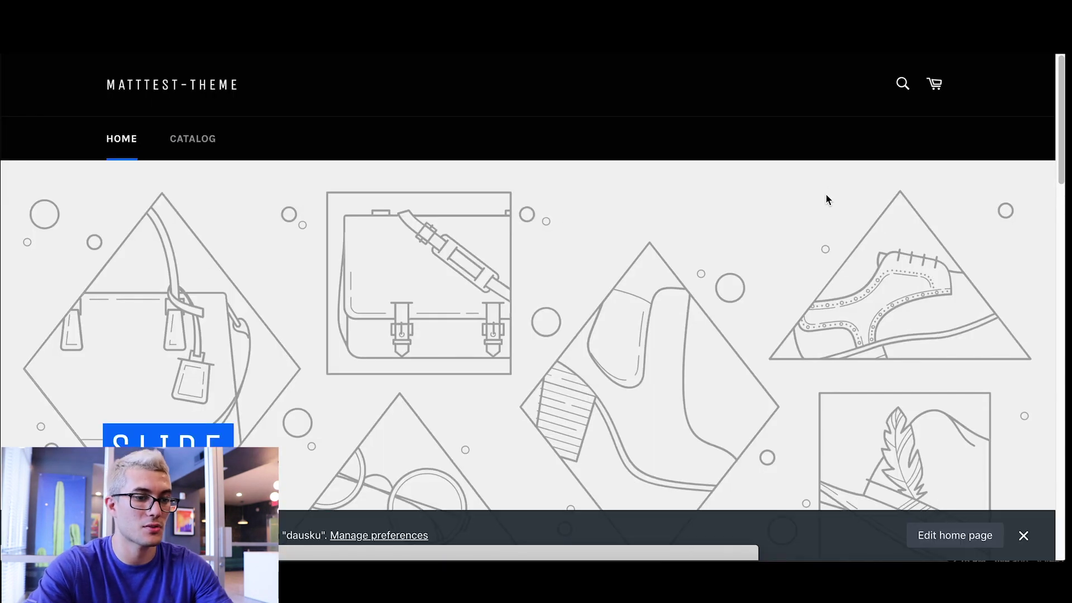
- Dismiss the storefront admin bar, scroll to the footer to check the new links, then return to the admin tab
{"action": "scroll", "coordinate": [828, 197], "scroll_direction": "down", "scroll_amount": 6}
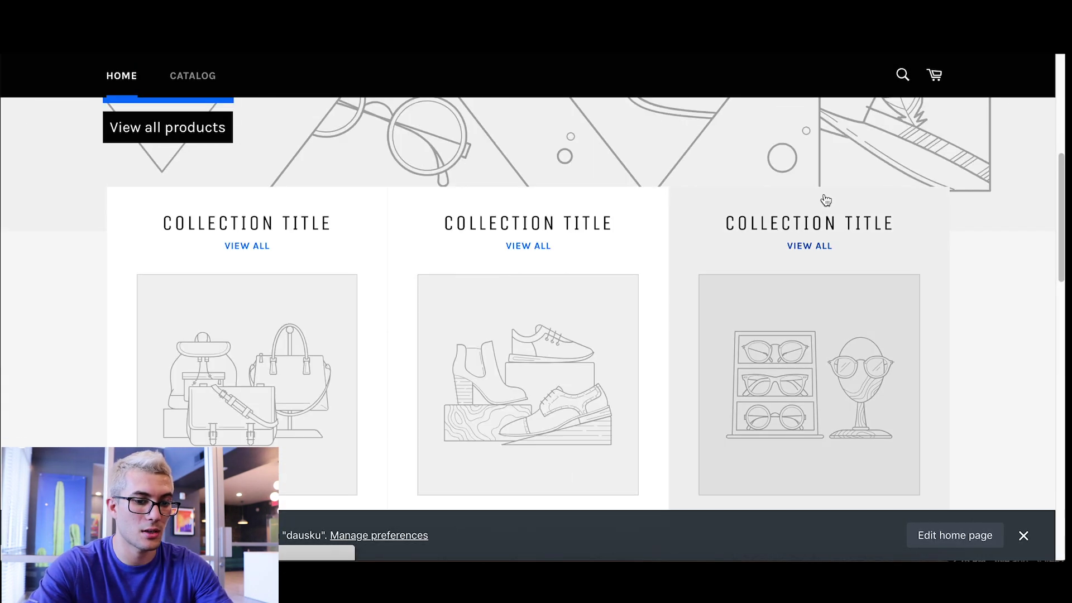
{"action": "scroll", "coordinate": [667, 296], "scroll_direction": "up", "scroll_amount": 6}
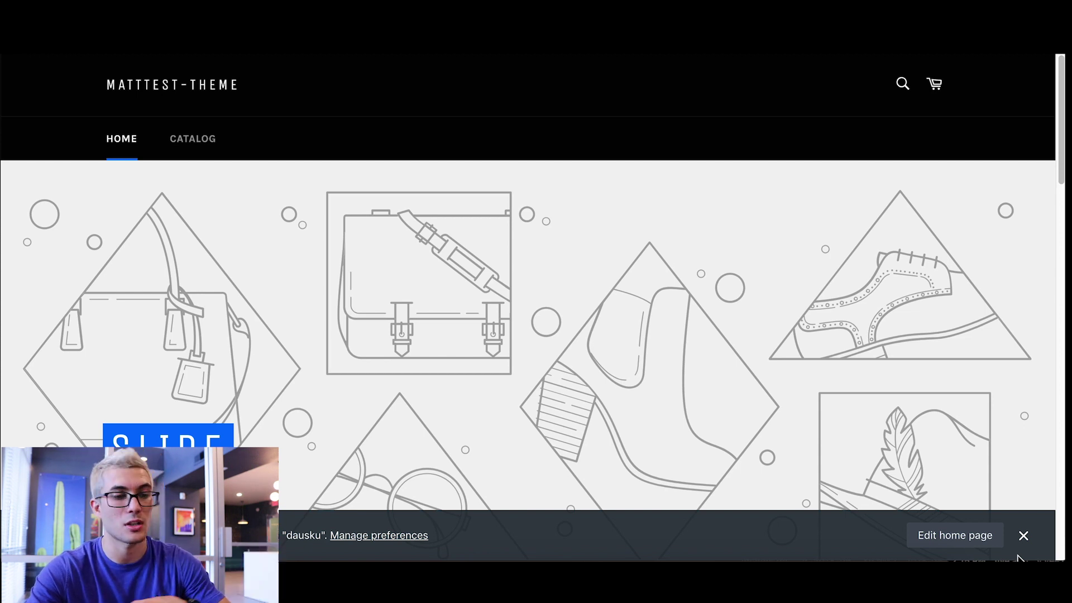
{"action": "left_click", "coordinate": [1023, 535]}
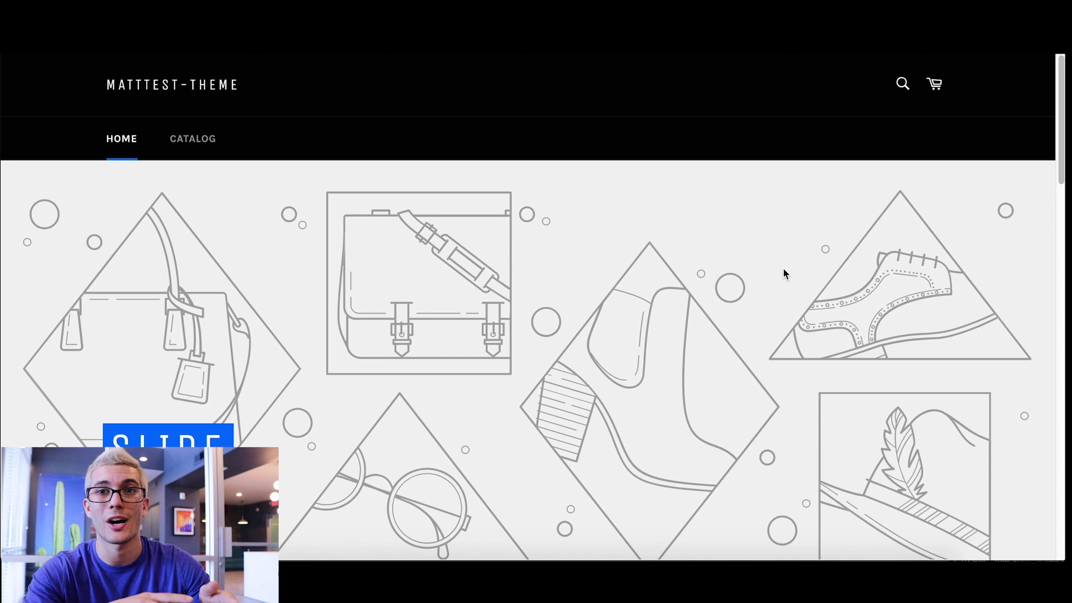
{"action": "scroll", "coordinate": [655, 208], "scroll_direction": "down", "scroll_amount": 5}
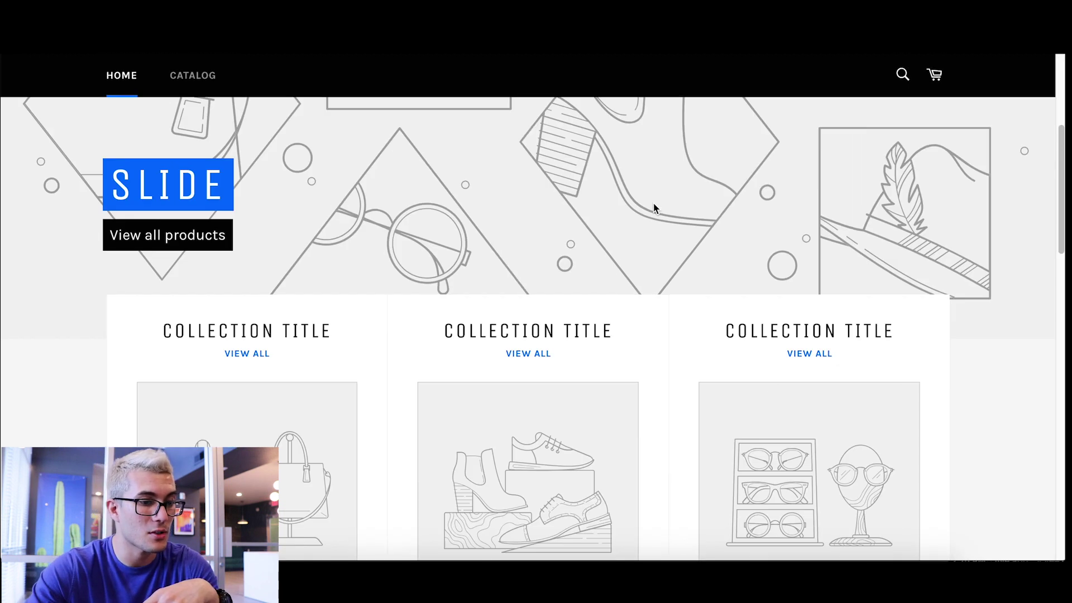
{"action": "scroll", "coordinate": [655, 208], "scroll_direction": "down", "scroll_amount": 3}
{"action": "scroll", "coordinate": [1022, 259], "scroll_direction": "down", "scroll_amount": 1}
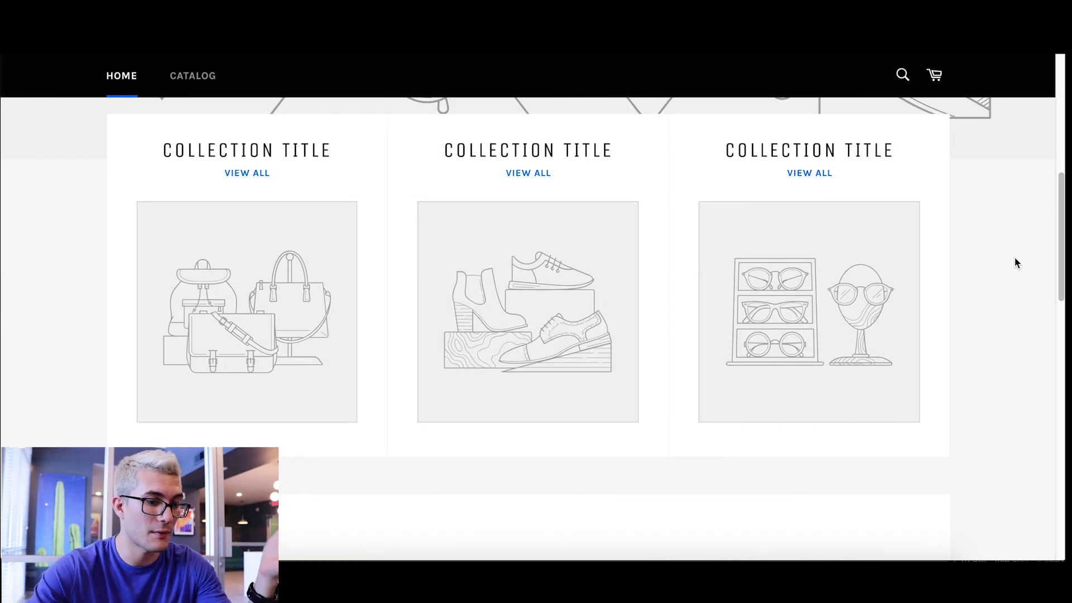
{"action": "scroll", "coordinate": [1015, 260], "scroll_direction": "down", "scroll_amount": 3}
{"action": "scroll", "coordinate": [1011, 252], "scroll_direction": "down", "scroll_amount": 3}
{"action": "scroll", "coordinate": [1010, 250], "scroll_direction": "down", "scroll_amount": 8}
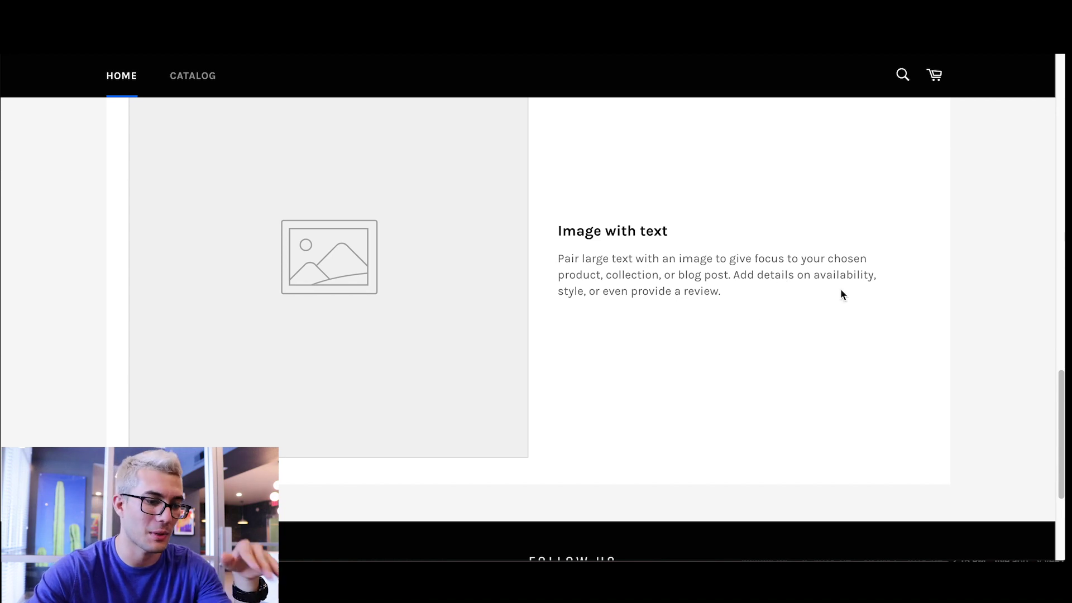
{"action": "scroll", "coordinate": [793, 279], "scroll_direction": "down", "scroll_amount": 4}
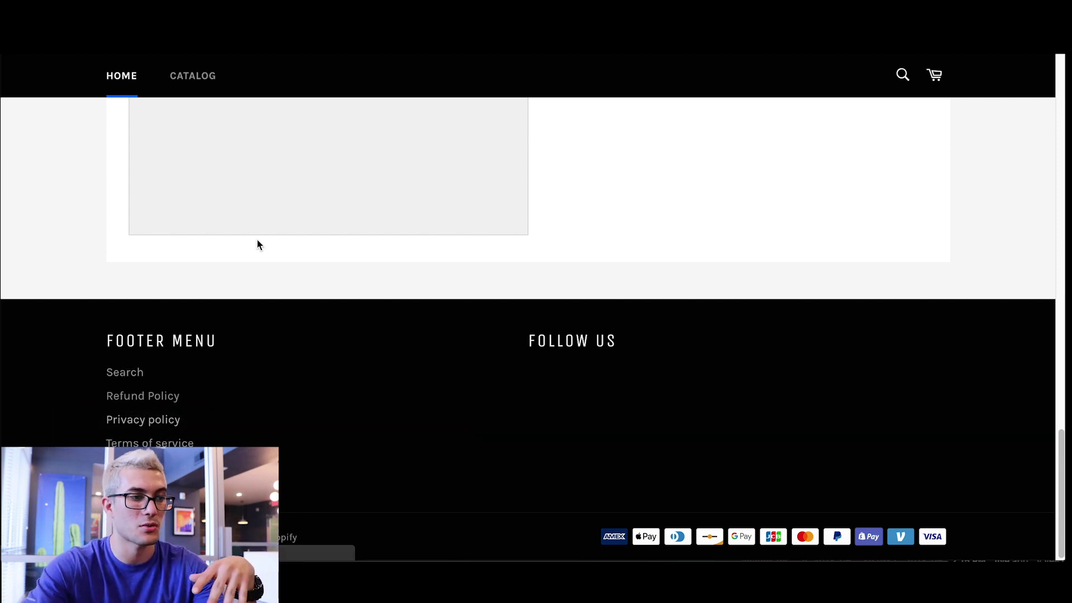
{"action": "key", "text": "ctrl+Tab"}
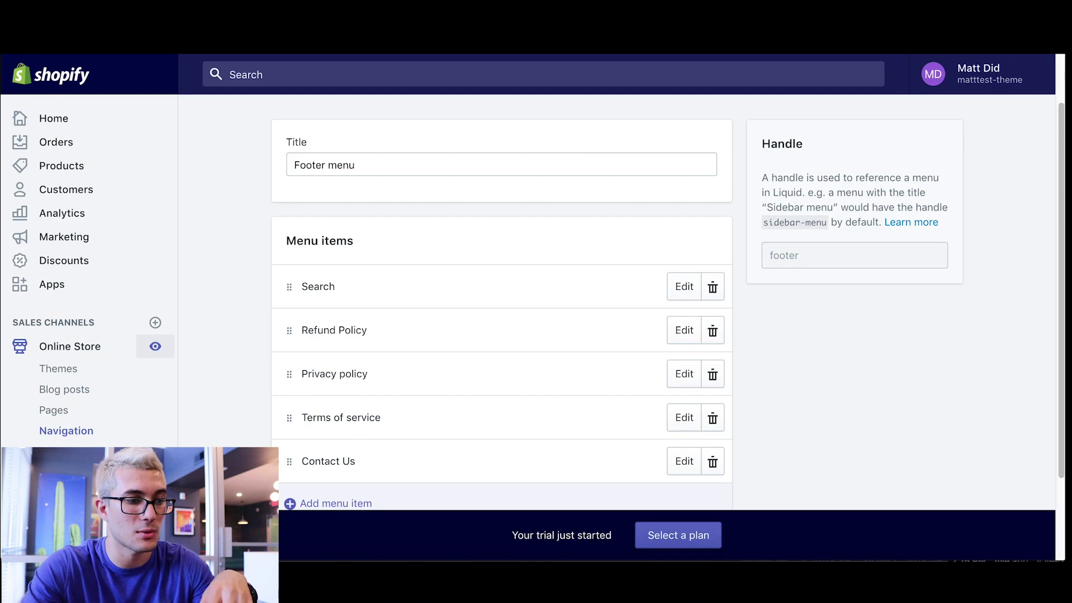
- Replace the menu title 'Footer menu' with 'Customer Support'
{"action": "left_click", "coordinate": [392, 168]}
{"action": "key", "text": "super+a"}
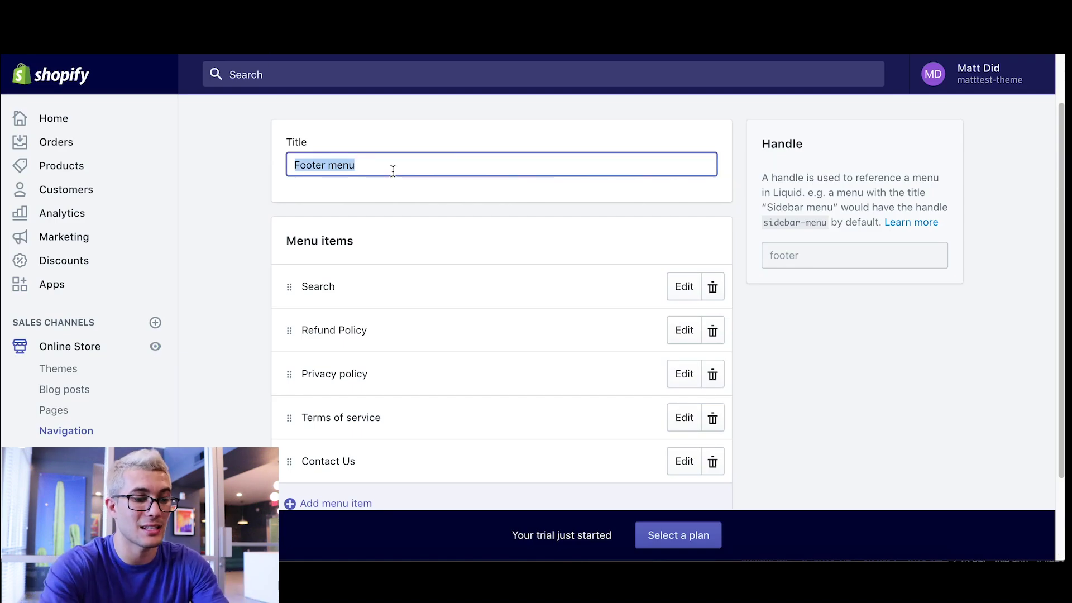
{"action": "type", "text": "Custome"}
{"action": "key", "text": "BackSpace"}
{"action": "type", "text": "mer Support"}
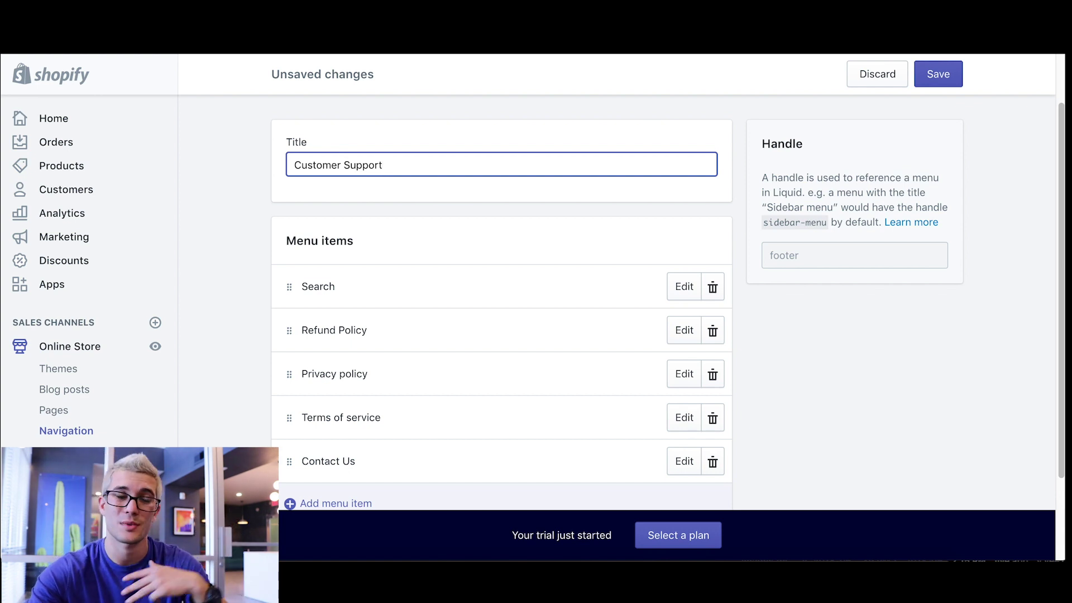
{"action": "left_click", "coordinate": [873, 355]}
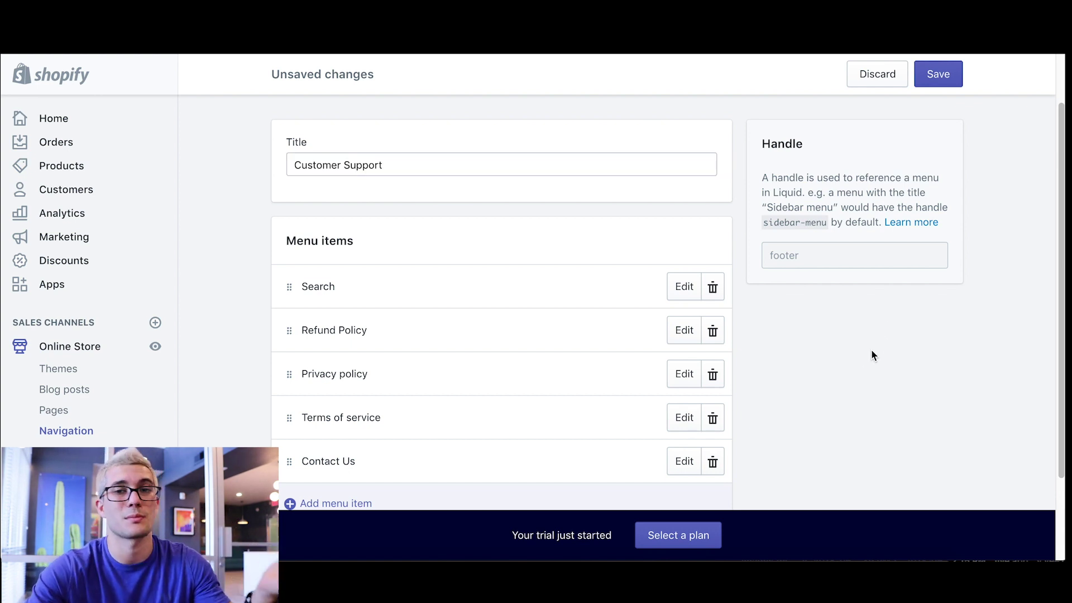